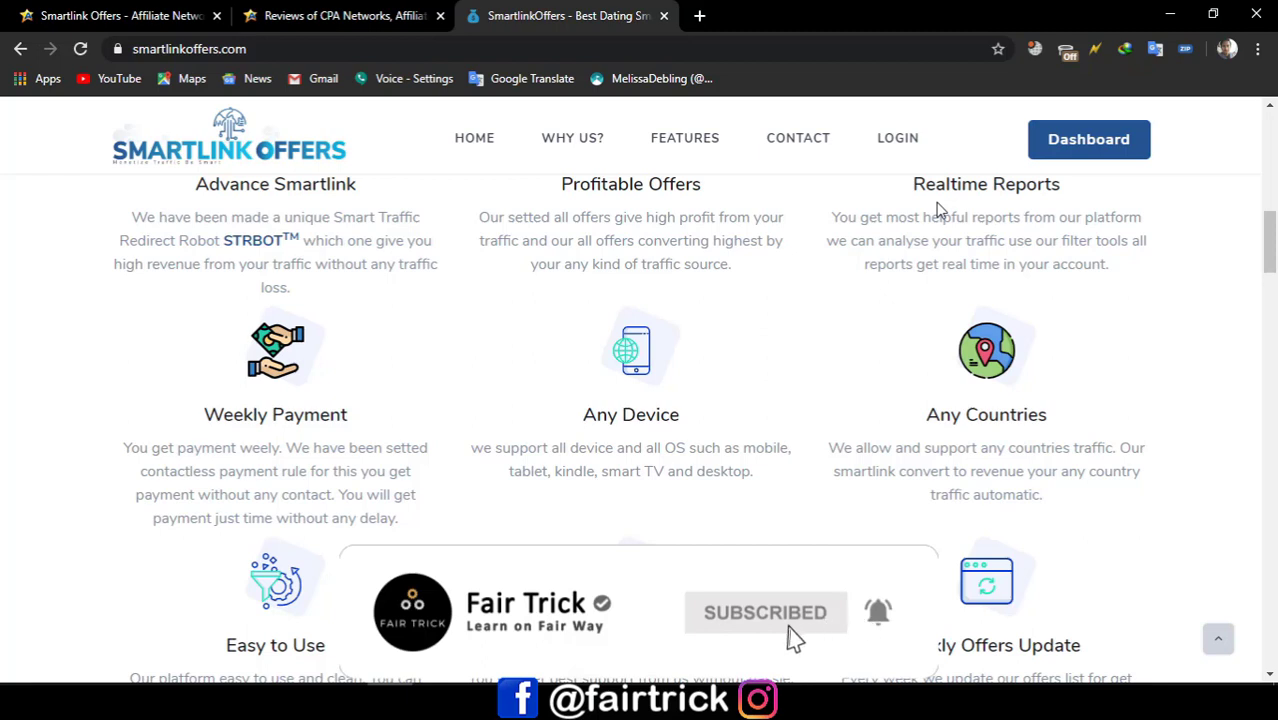
pyautogui.scroll(-2, 355, 402)
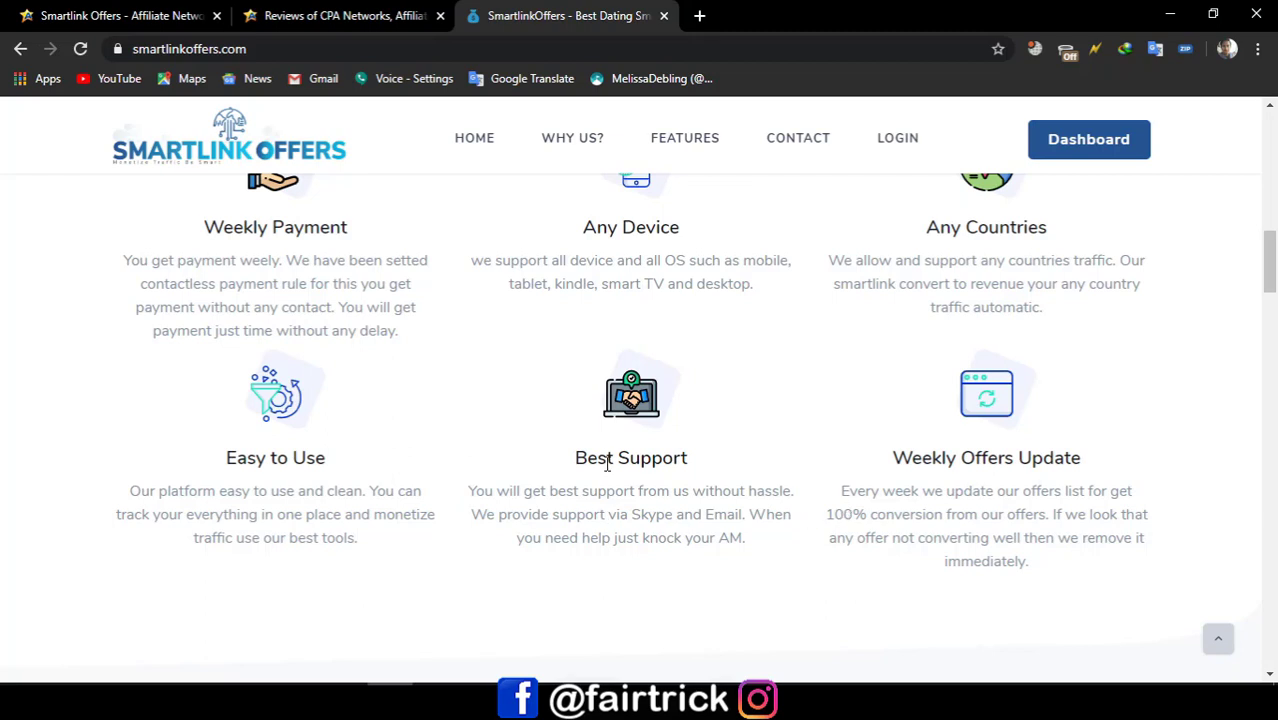
pyautogui.scroll(-3, 608, 466)
pyautogui.scroll(-2, 425, 508)
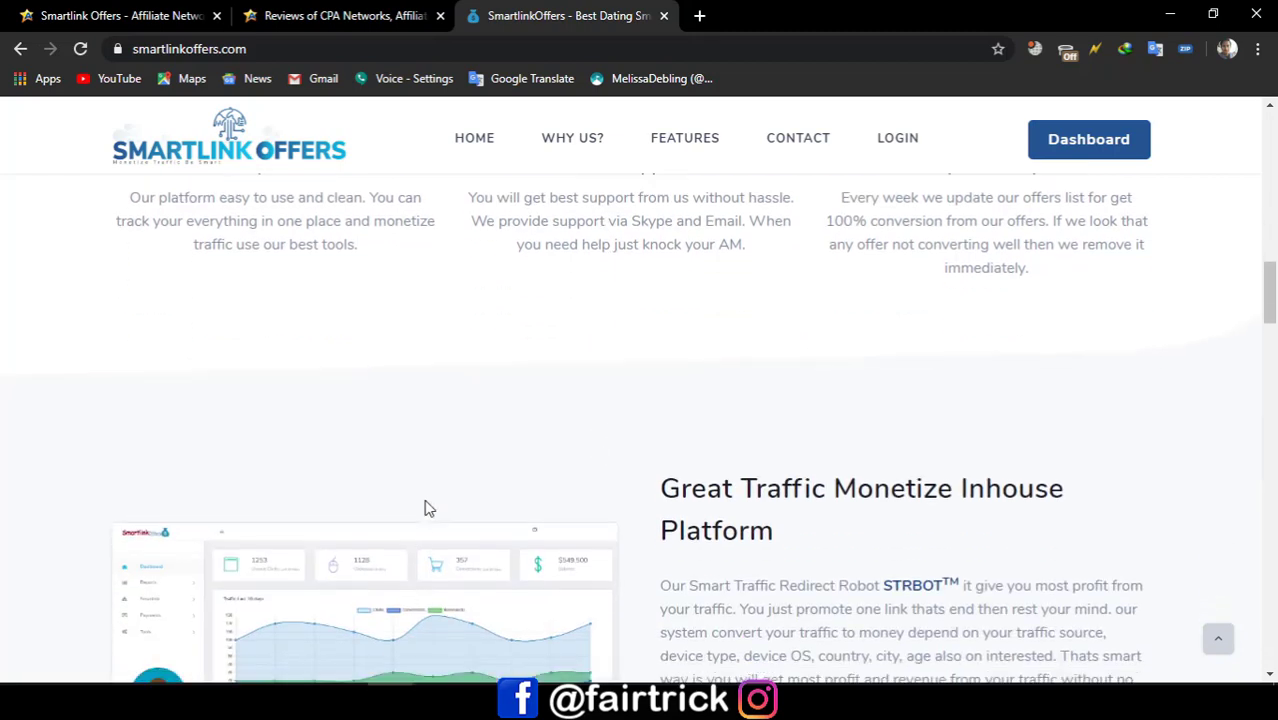
pyautogui.scroll(-9, 340, 452)
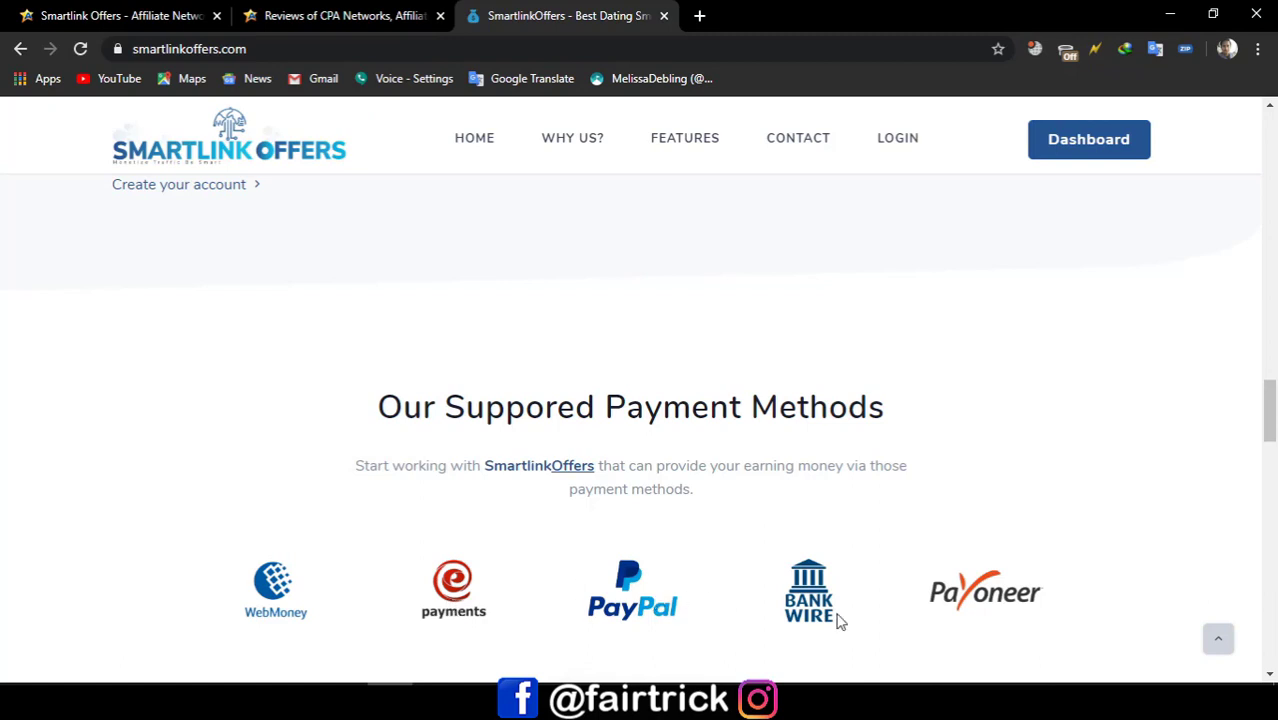
pyautogui.scroll(-2, 1000, 578)
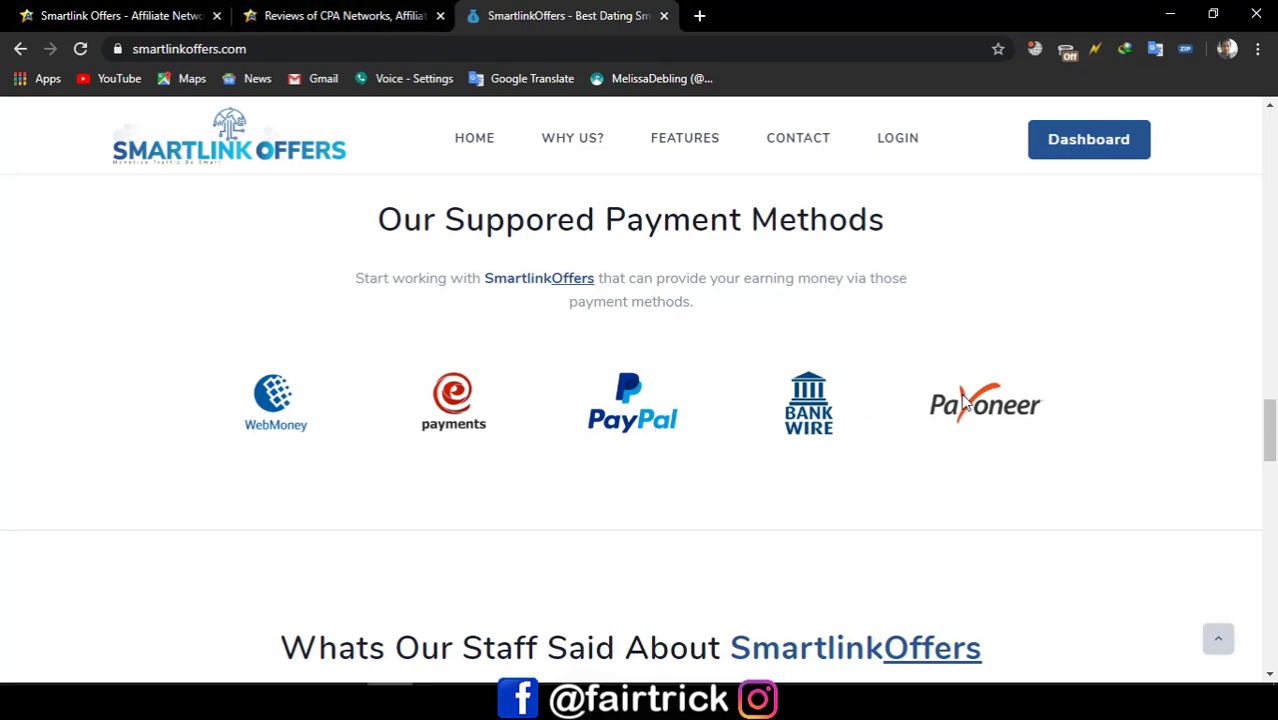
pyautogui.scroll(-4, 963, 400)
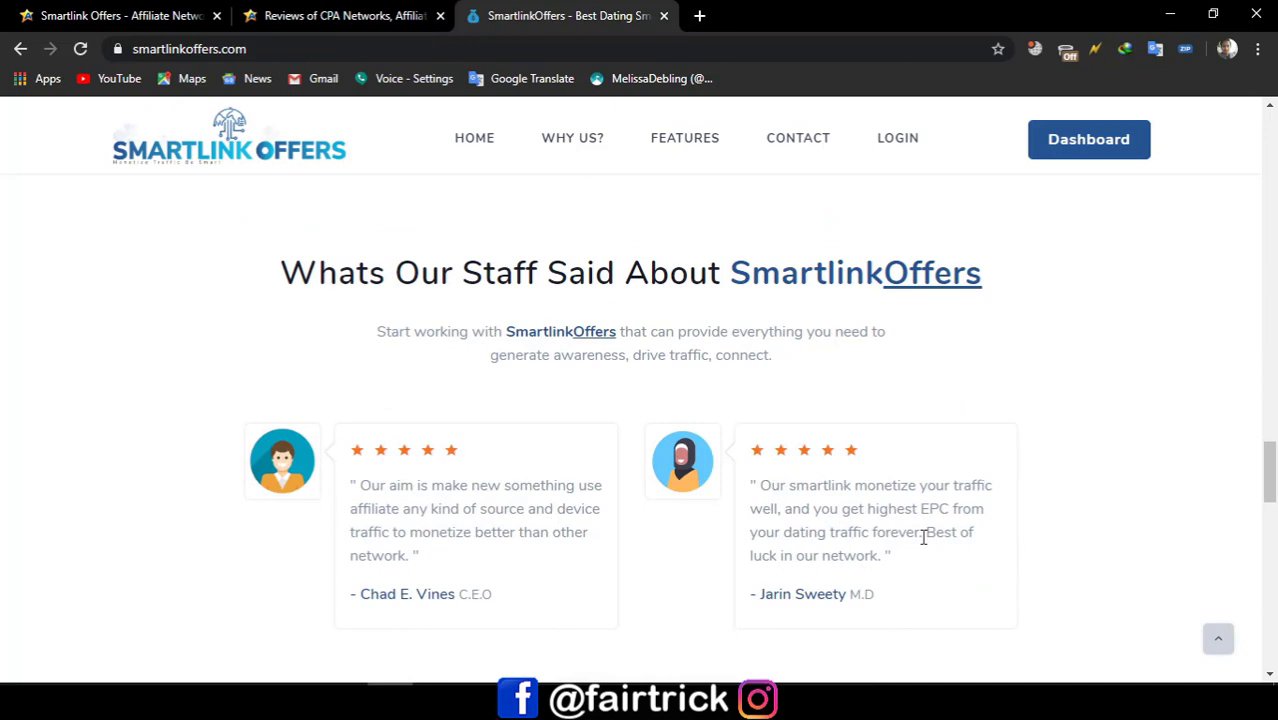
pyautogui.scroll(-5, 758, 523)
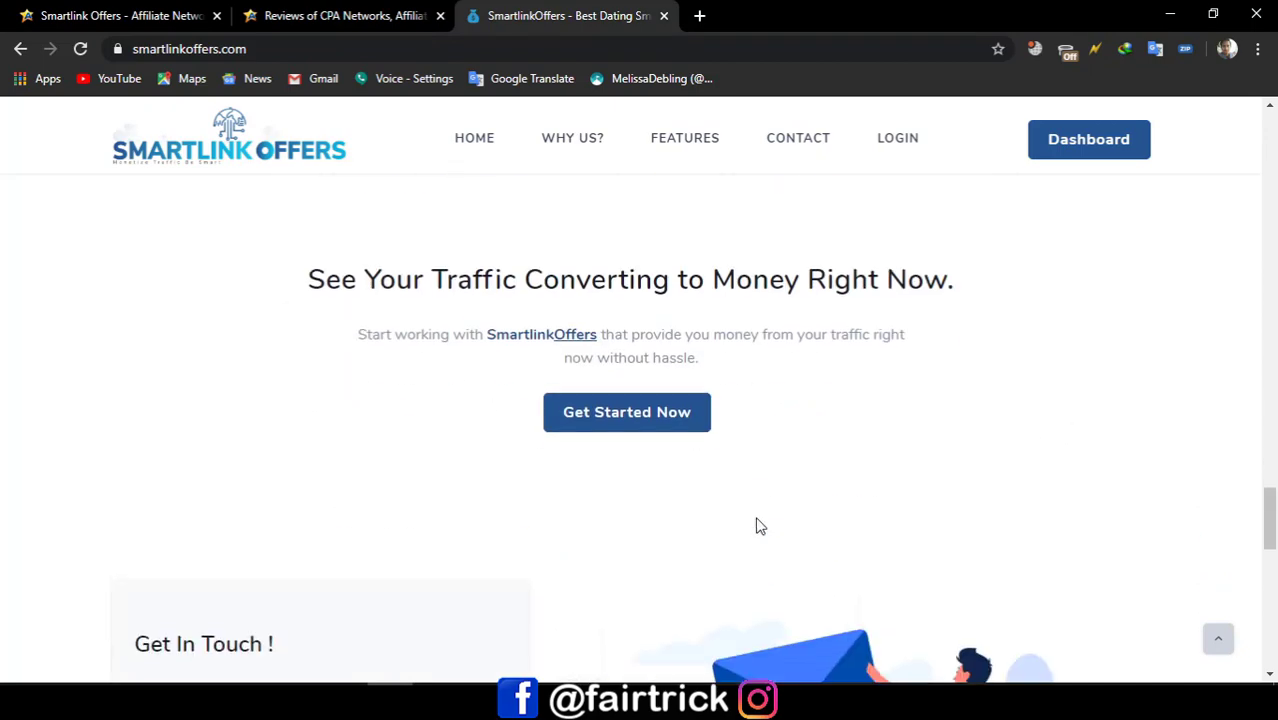
pyautogui.scroll(-4, 756, 518)
pyautogui.scroll(10, 756, 516)
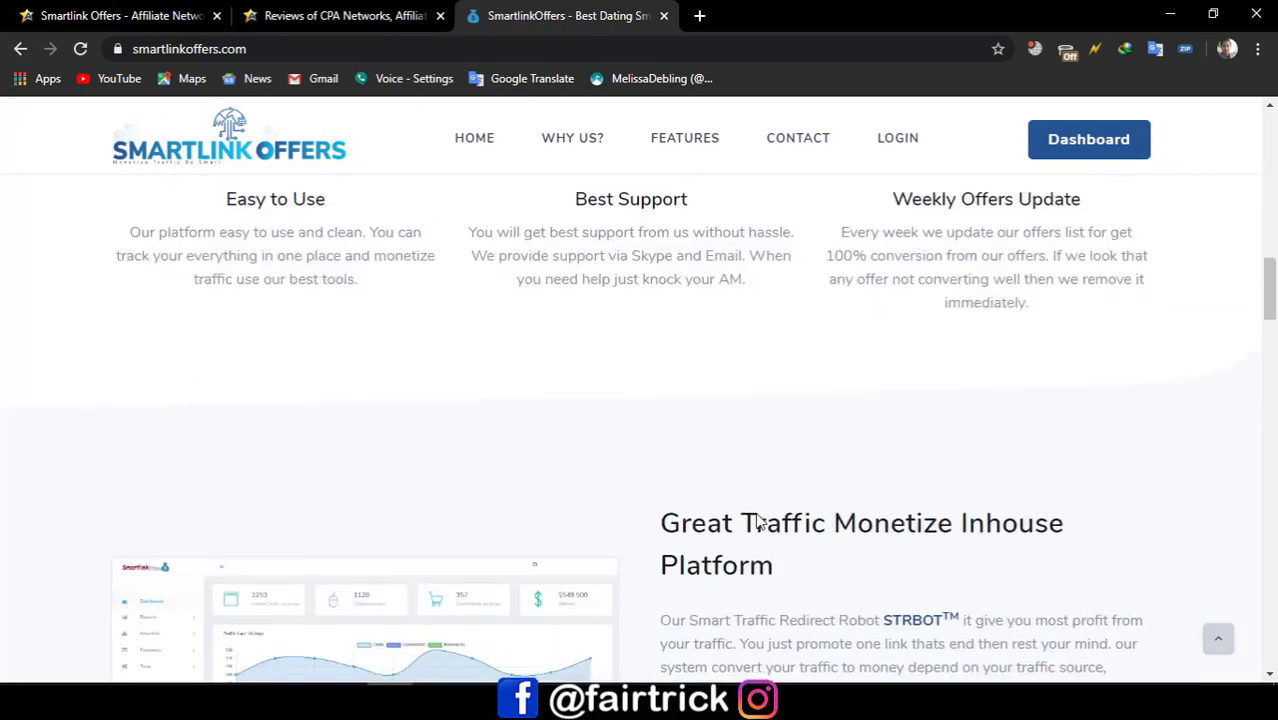
pyautogui.scroll(6, 758, 520)
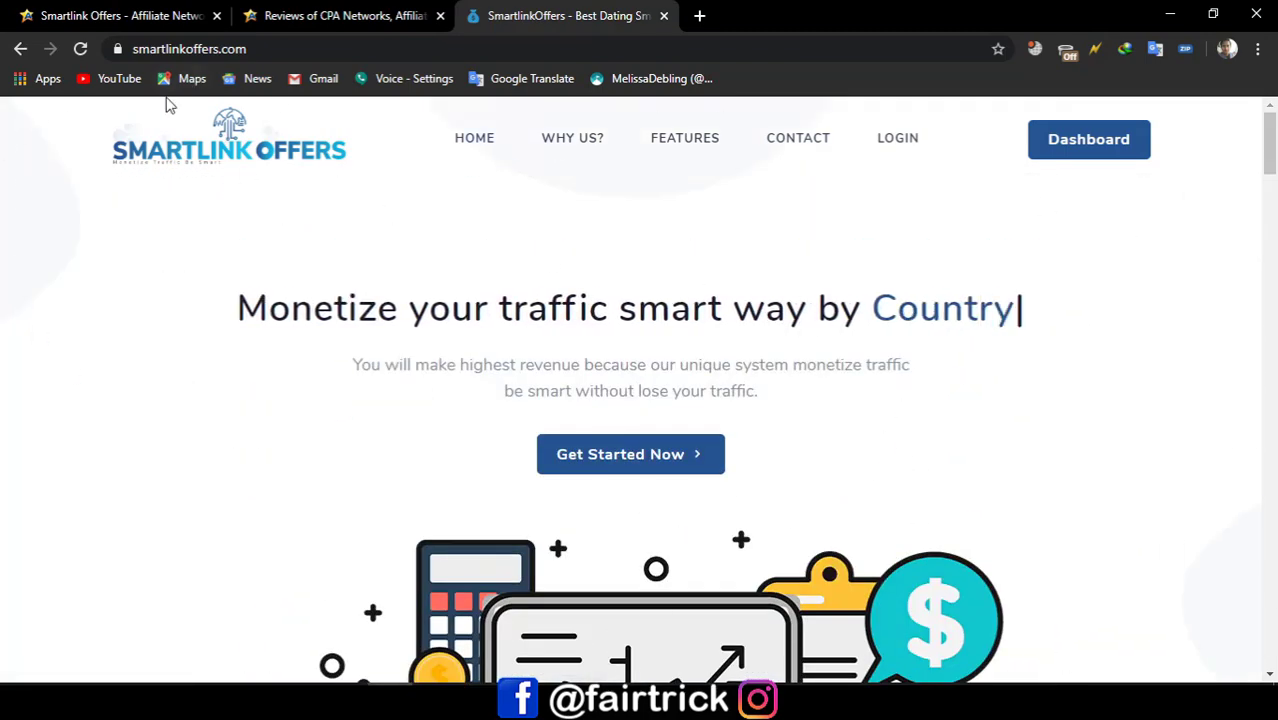
# Step: Open the Create Account form and enter the user's first and last name
pyautogui.click(628, 456)
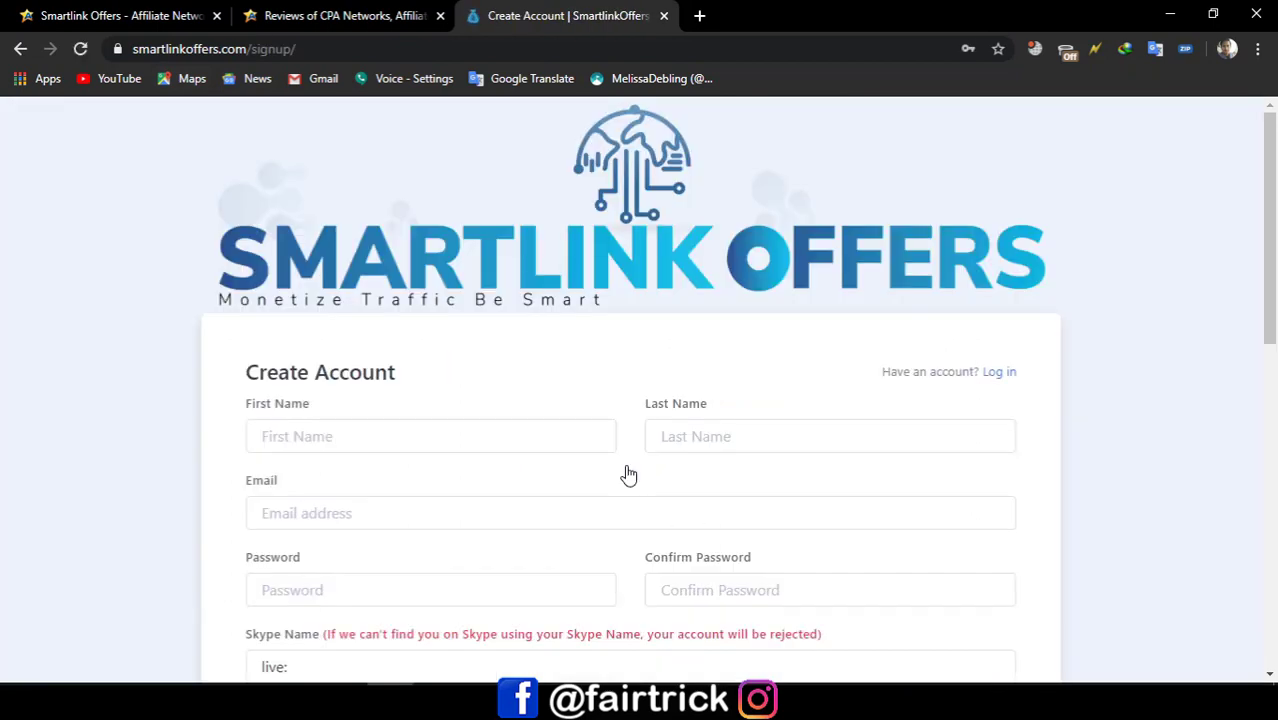
pyautogui.click(390, 436)
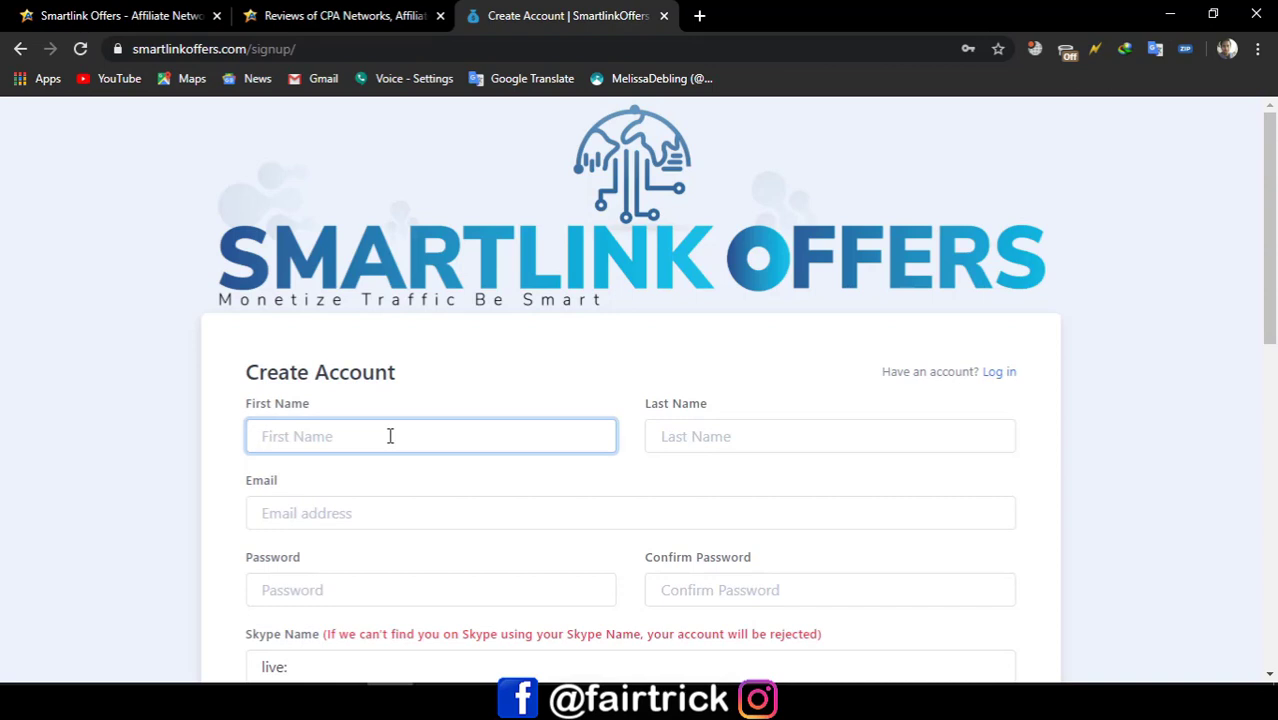
pyautogui.press('Tab')
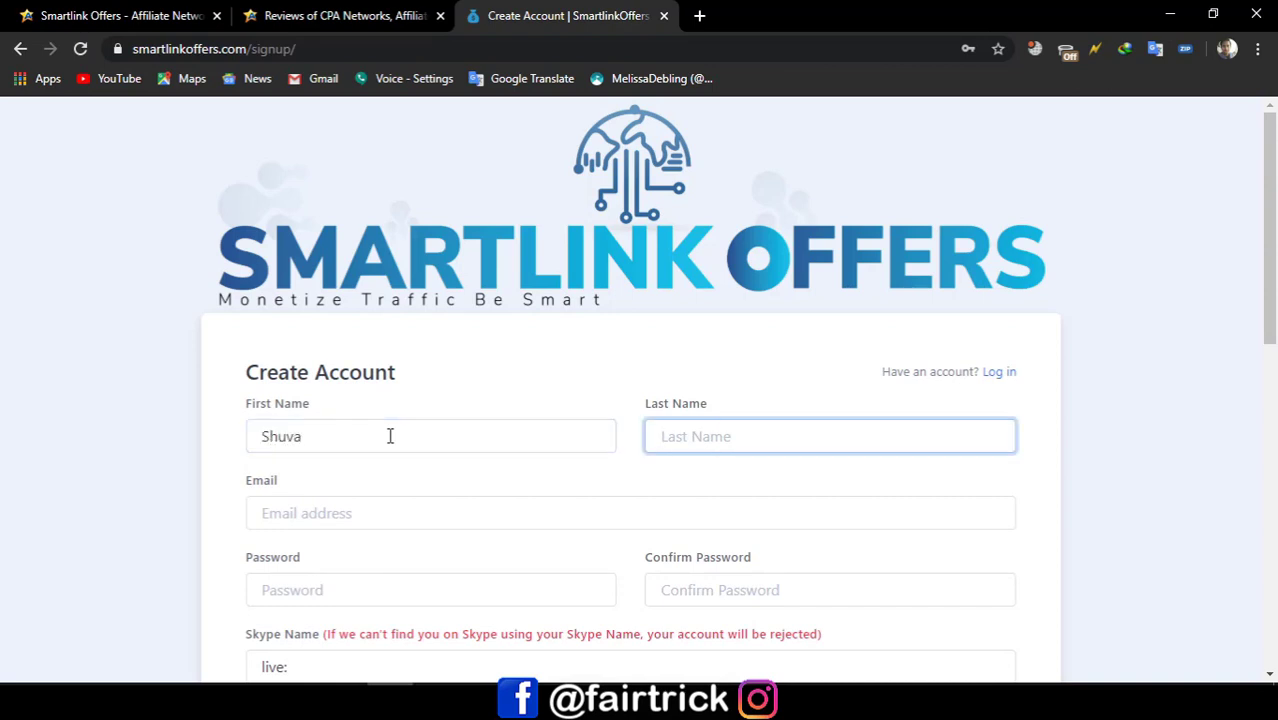
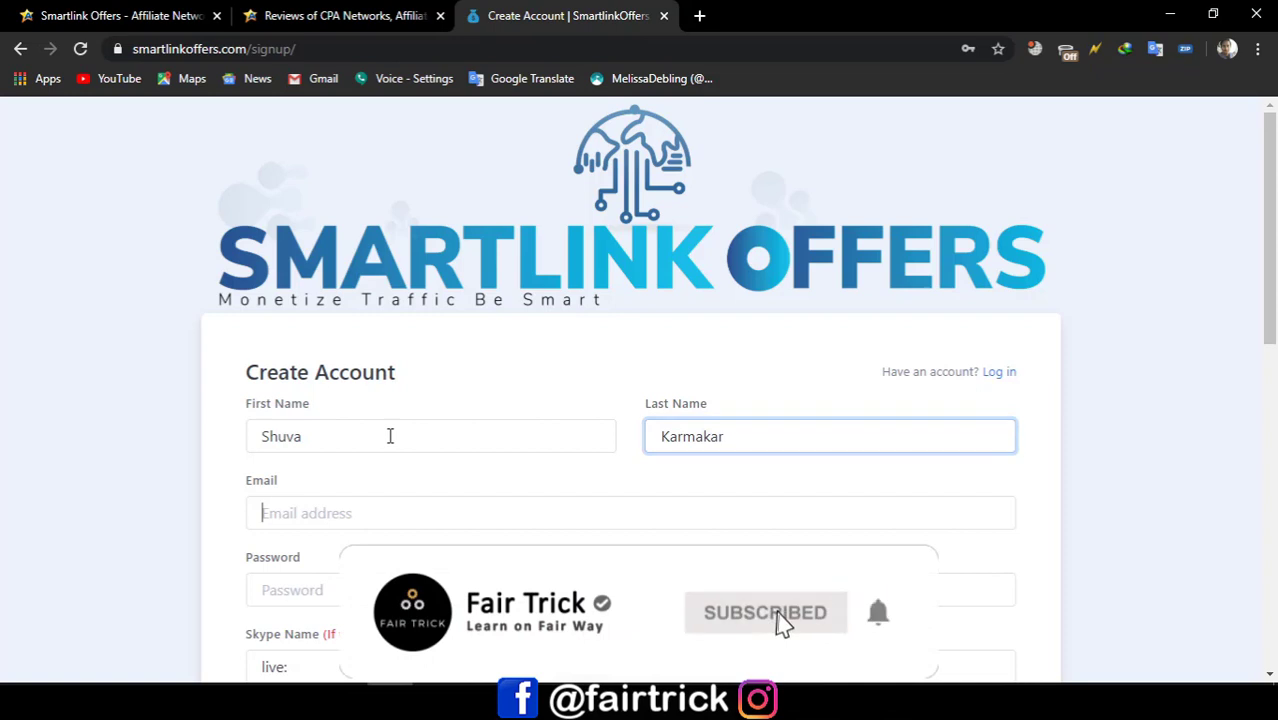
pyautogui.press('Tab')
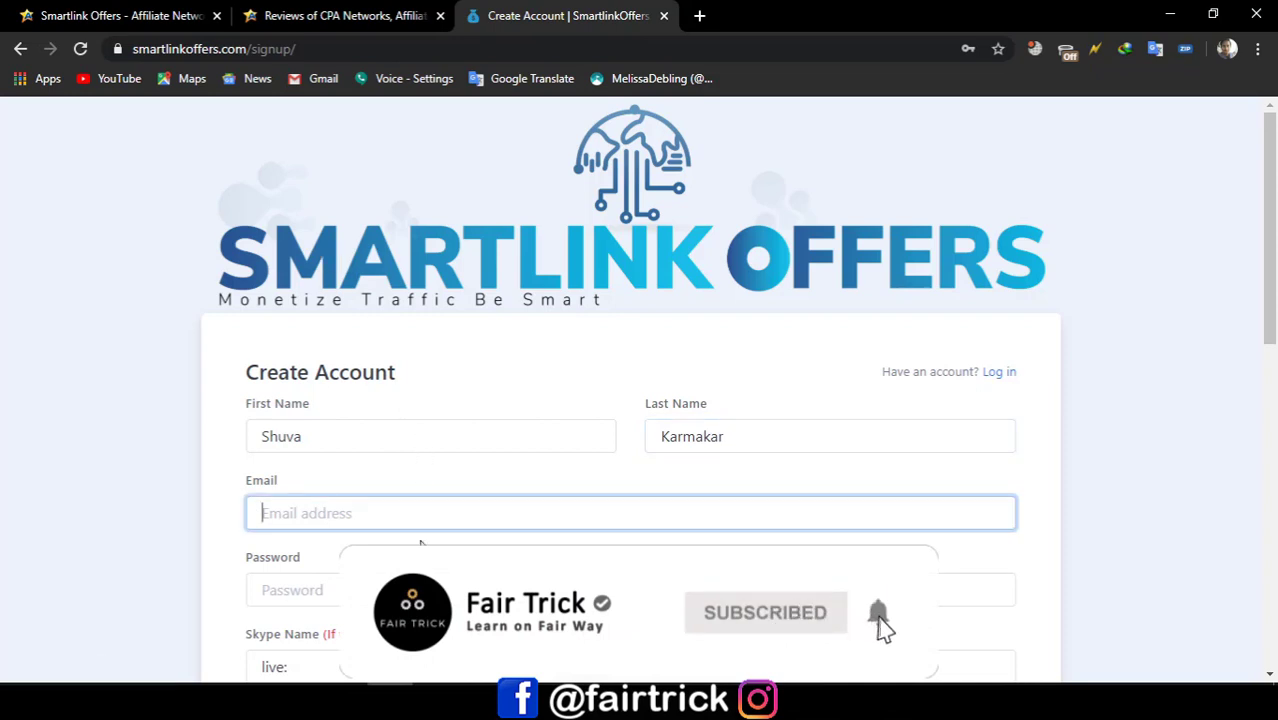
# Step: Fill the email from a saved address and type the account password
pyautogui.click(425, 517)
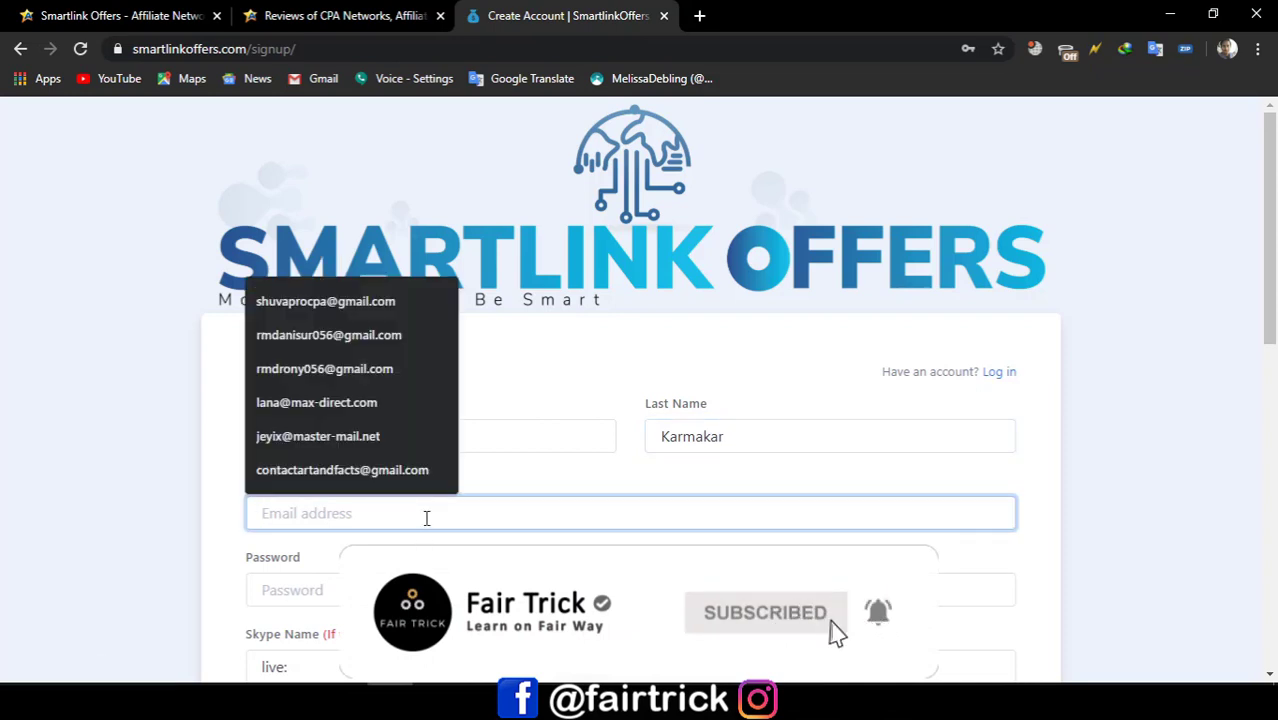
pyautogui.click(347, 474)
pyautogui.scroll(-1, 350, 485)
pyautogui.scroll(-1, 350, 485)
pyautogui.click(318, 400)
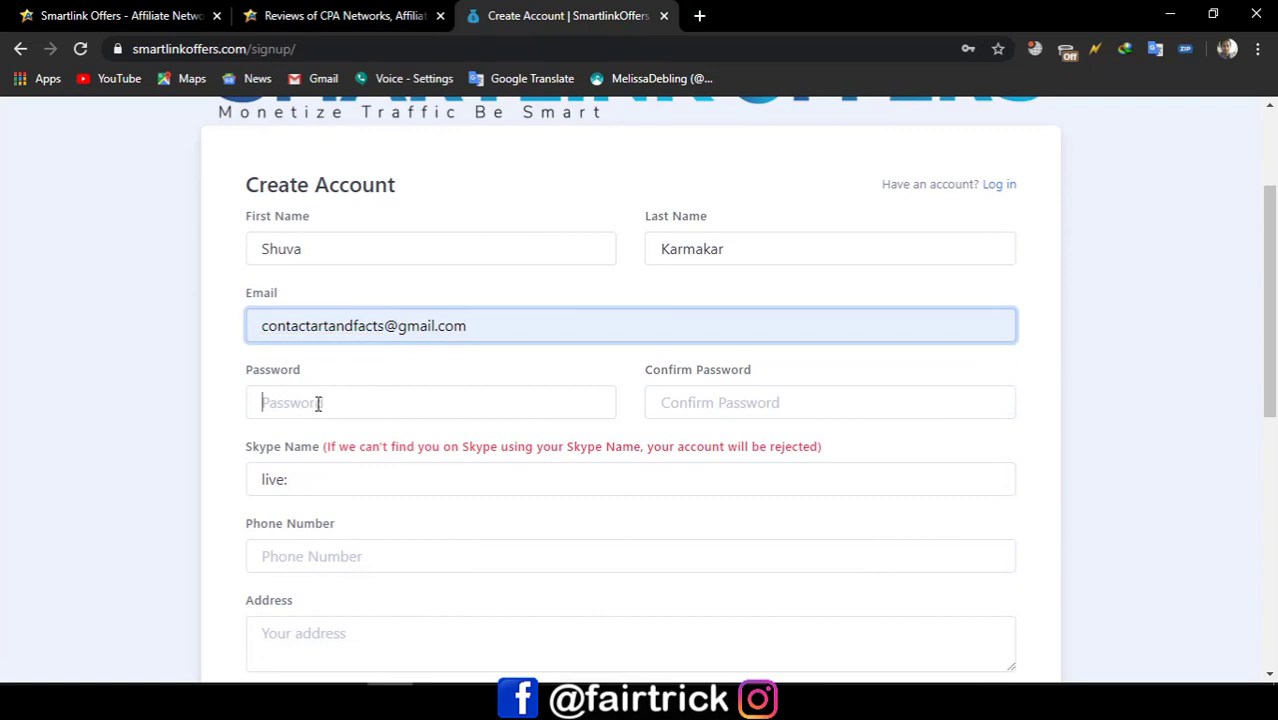
pyautogui.click(331, 397)
pyautogui.click(337, 395)
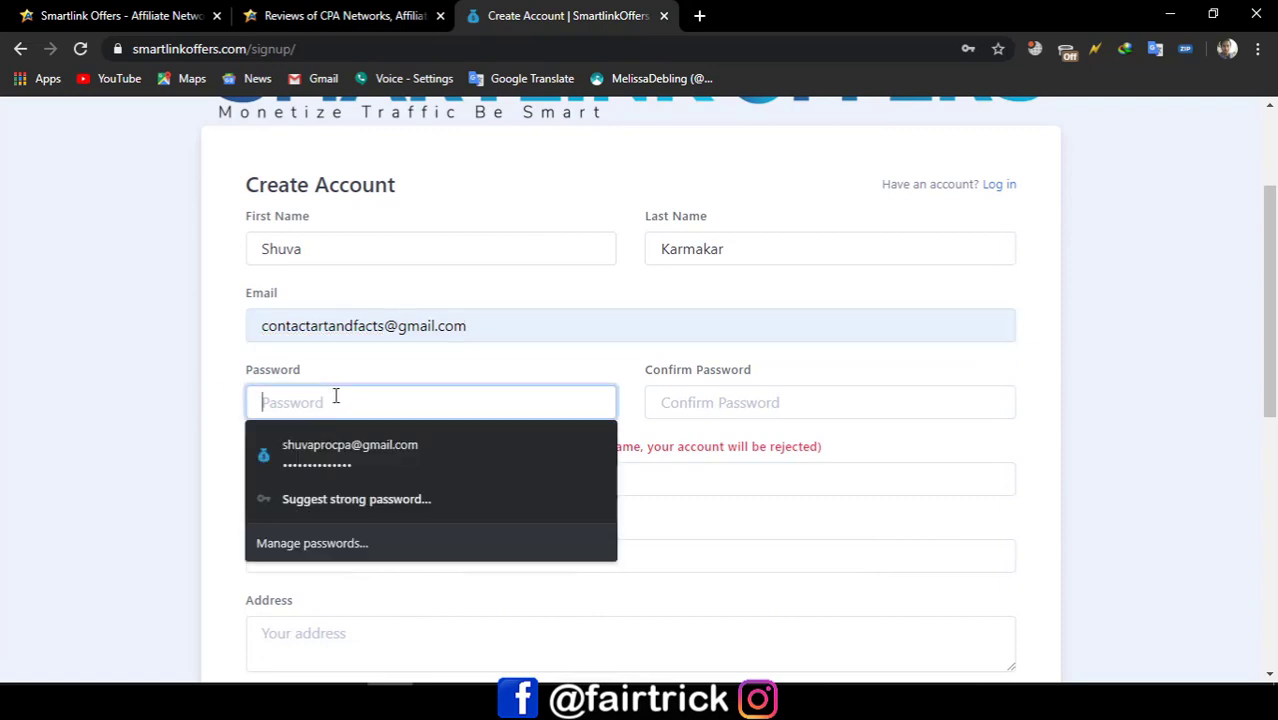
pyautogui.click(756, 402)
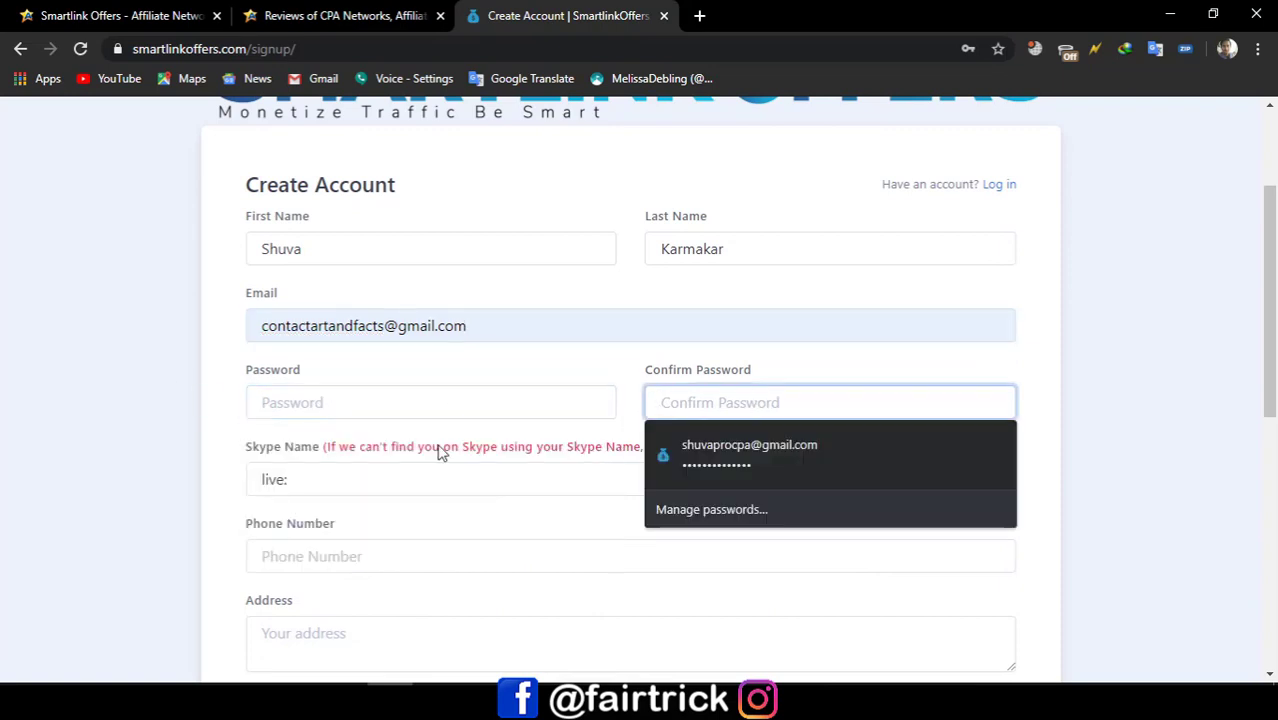
pyautogui.click(393, 403)
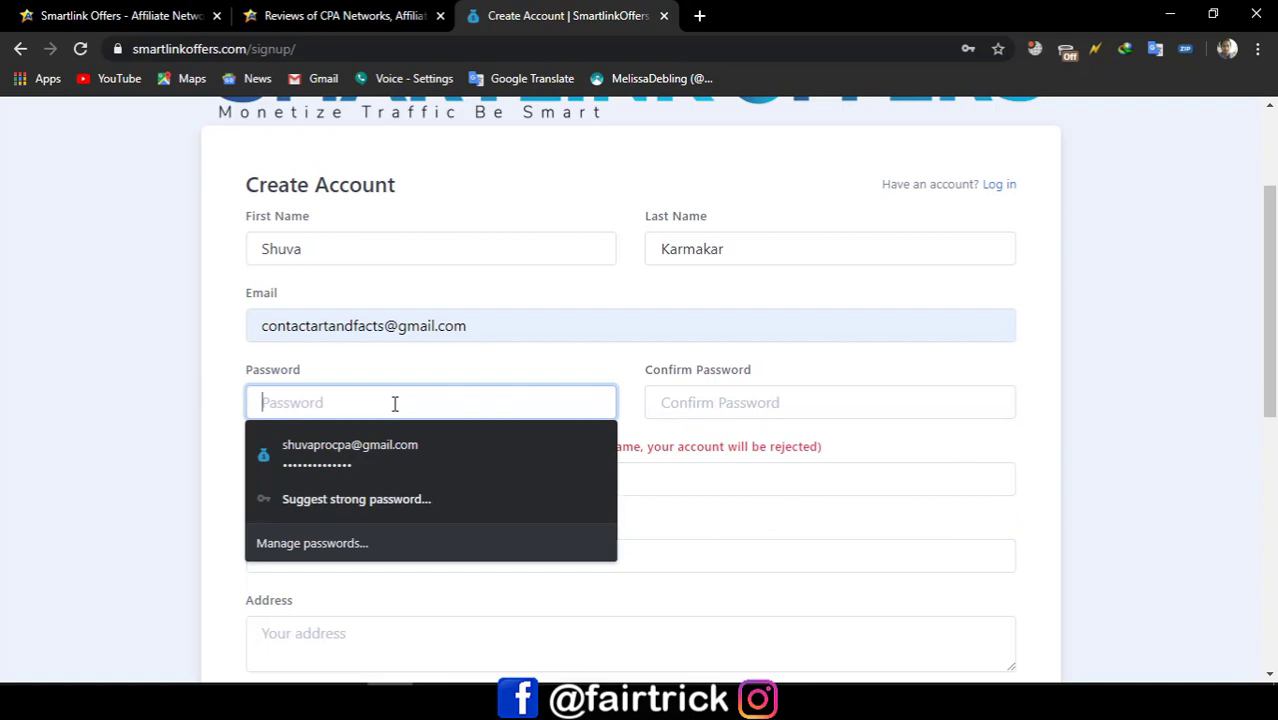
pyautogui.write('•••••')
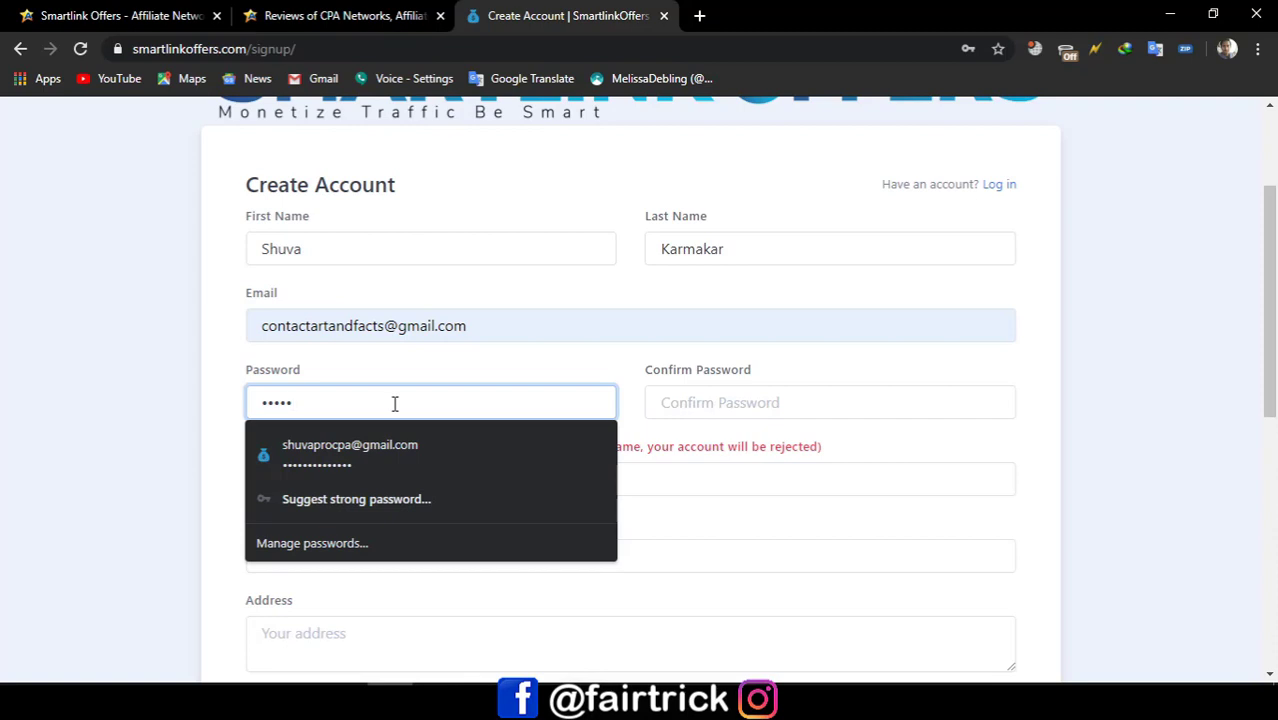
pyautogui.write('1234')
# Step: Start the Skype Name field with 'live:' and switch to Skype to look up the username
pyautogui.click(205, 365)
pyautogui.scroll(-2, 210, 371)
pyautogui.click(323, 291)
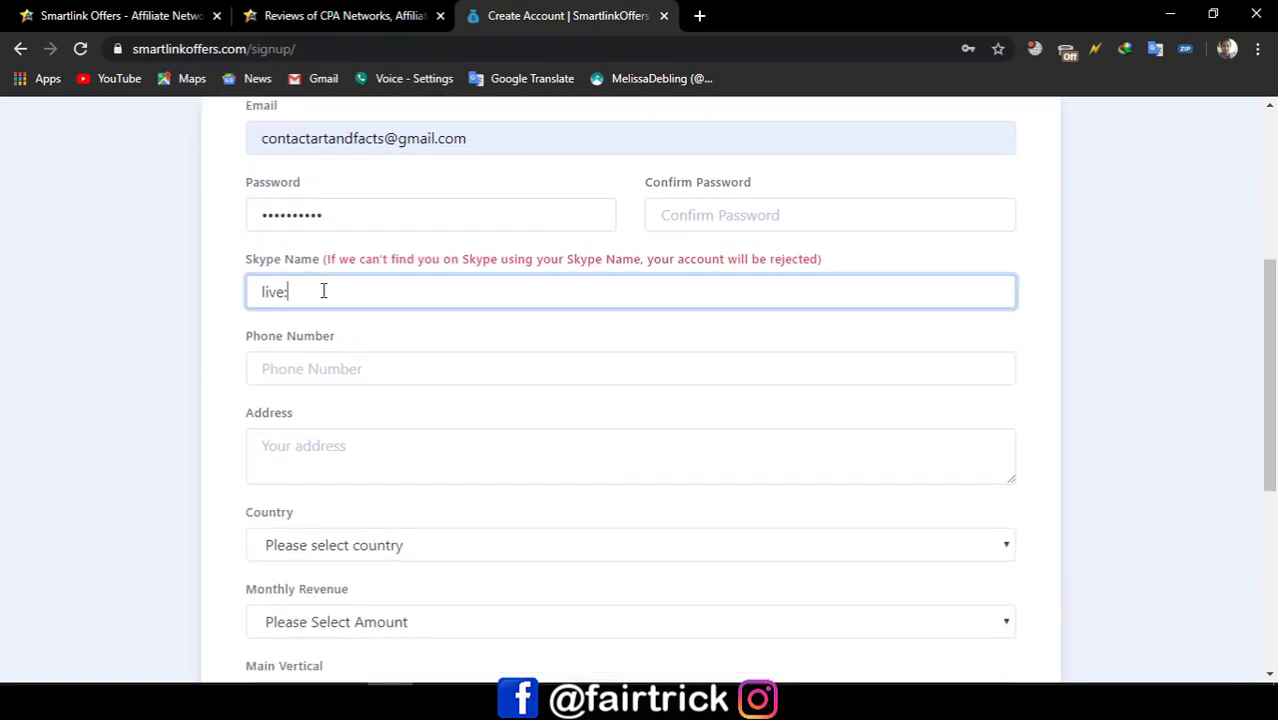
pyautogui.write('live:')
pyautogui.click(344, 700)
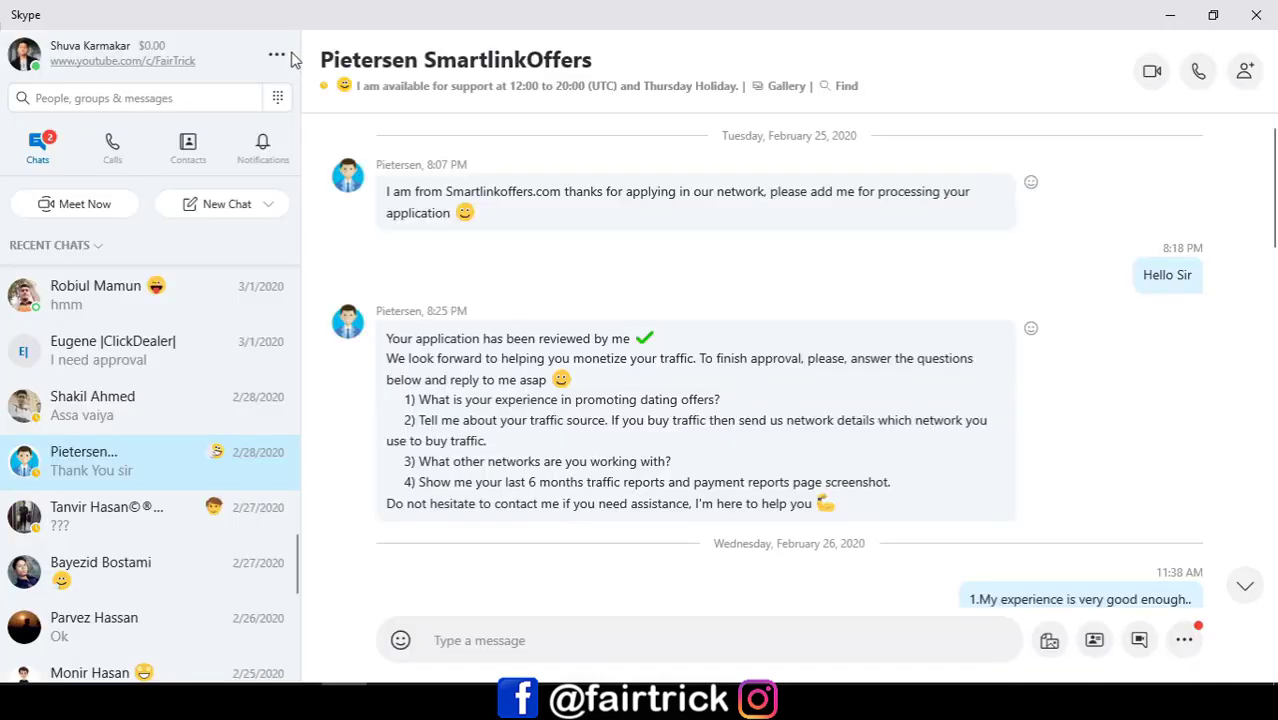
# Step: Copy the Skype Name from Skype's Account & Profile settings
pyautogui.click(277, 56)
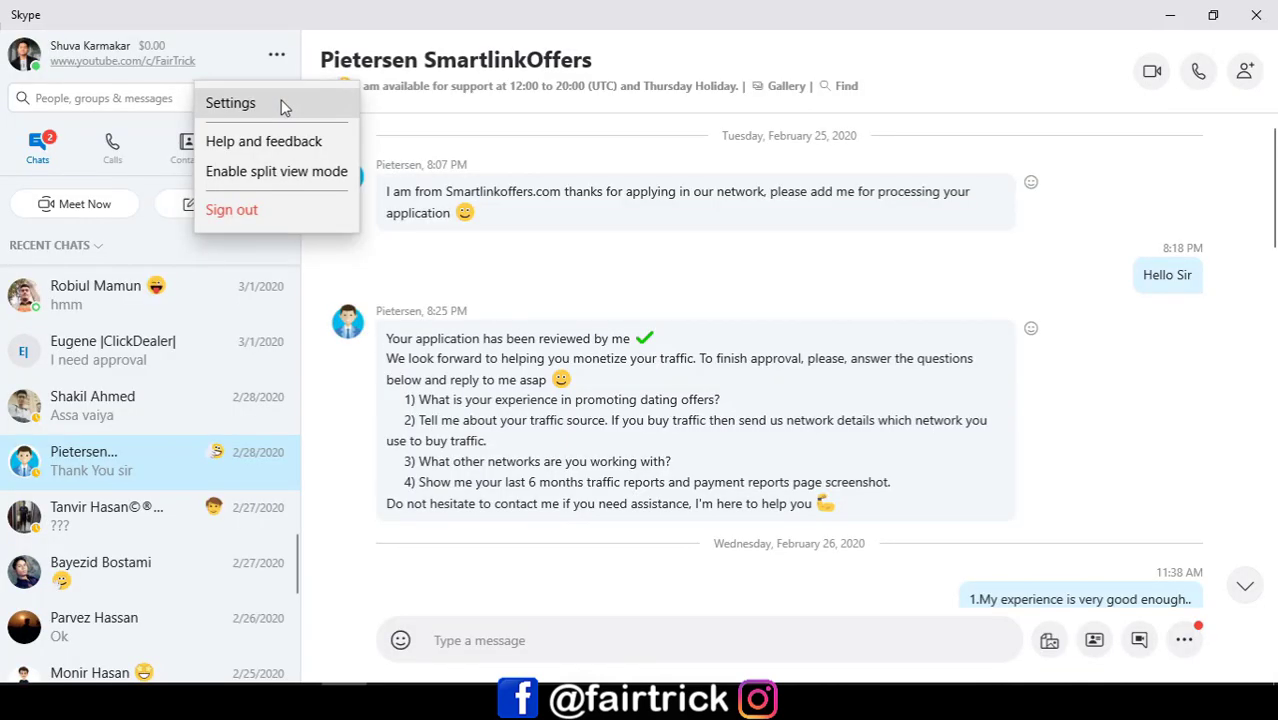
pyautogui.click(232, 103)
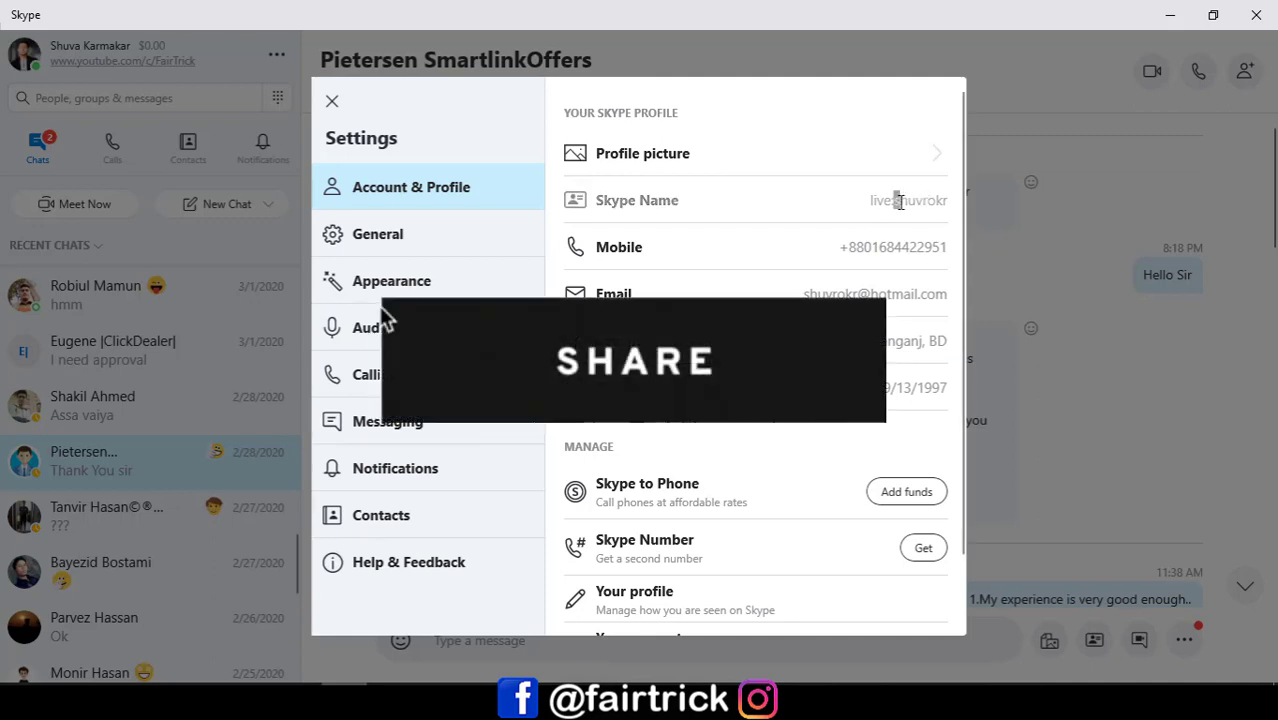
pyautogui.moveTo(899, 200); pyautogui.dragTo(948, 201)
pyautogui.rightClick(944, 208)
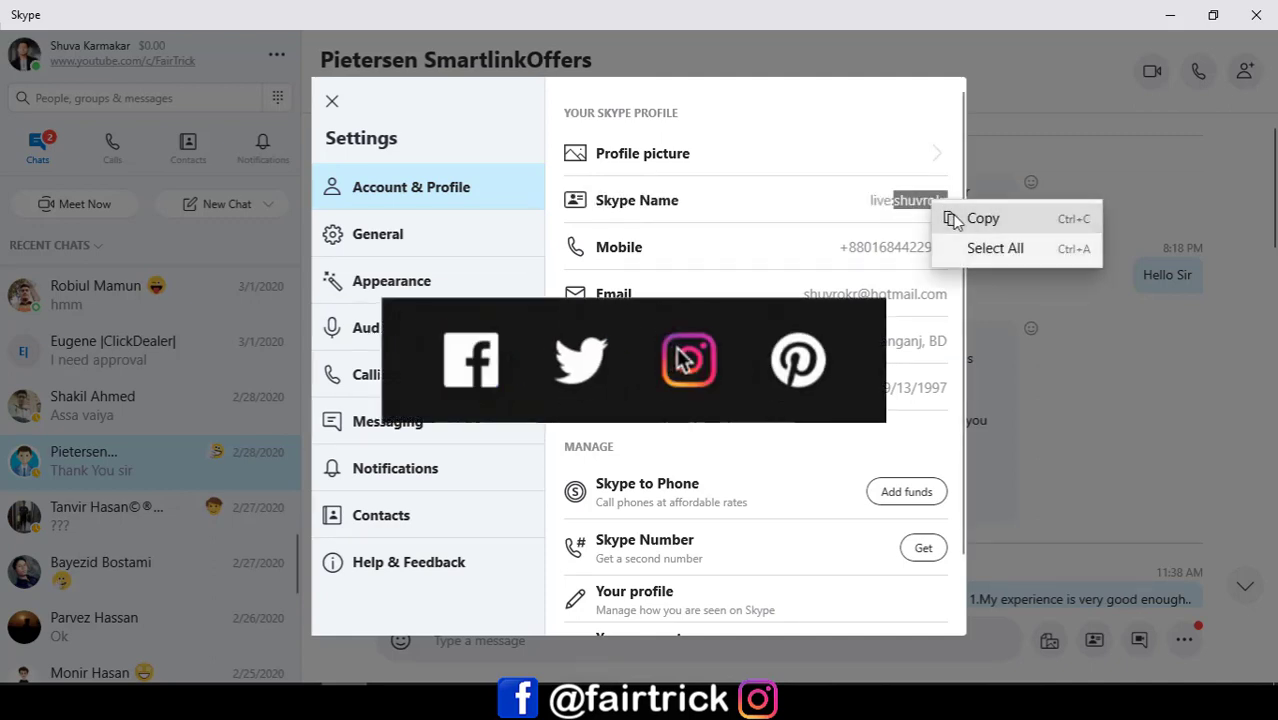
pyautogui.click(953, 219)
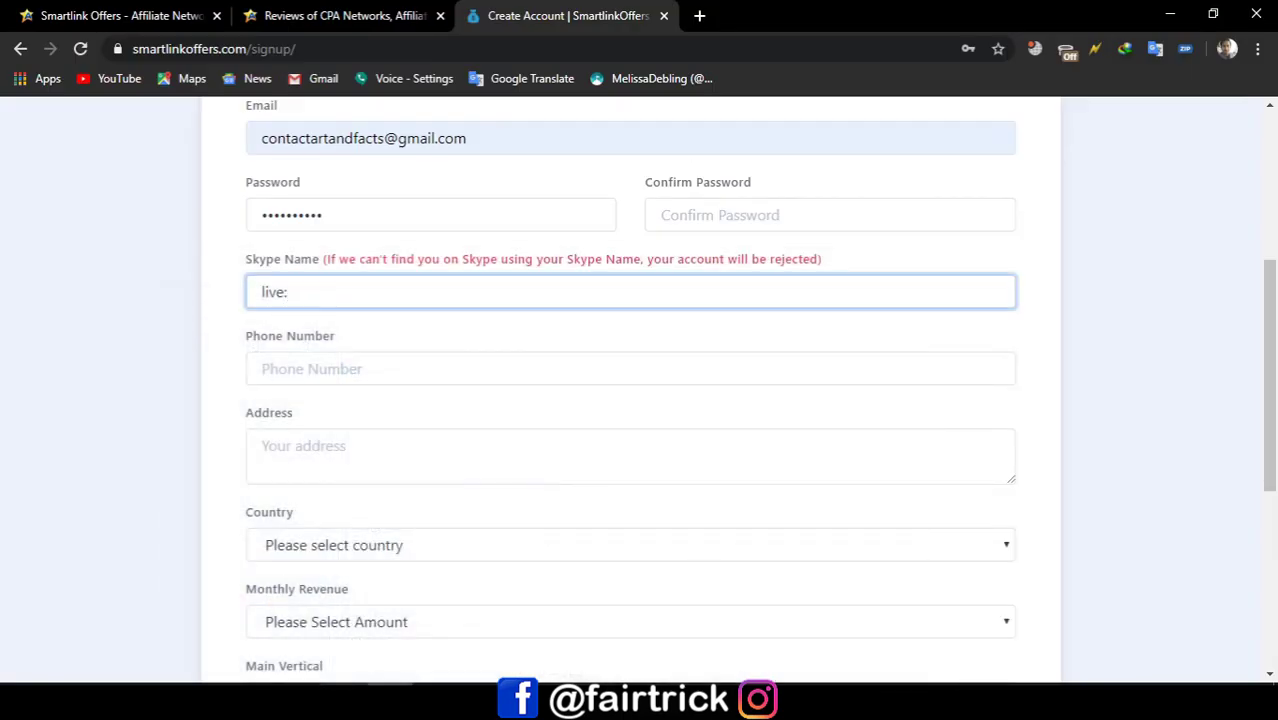
# Step: Paste the copied Skype Name after 'live:' and enter the user's phone number
pyautogui.rightClick(345, 289)
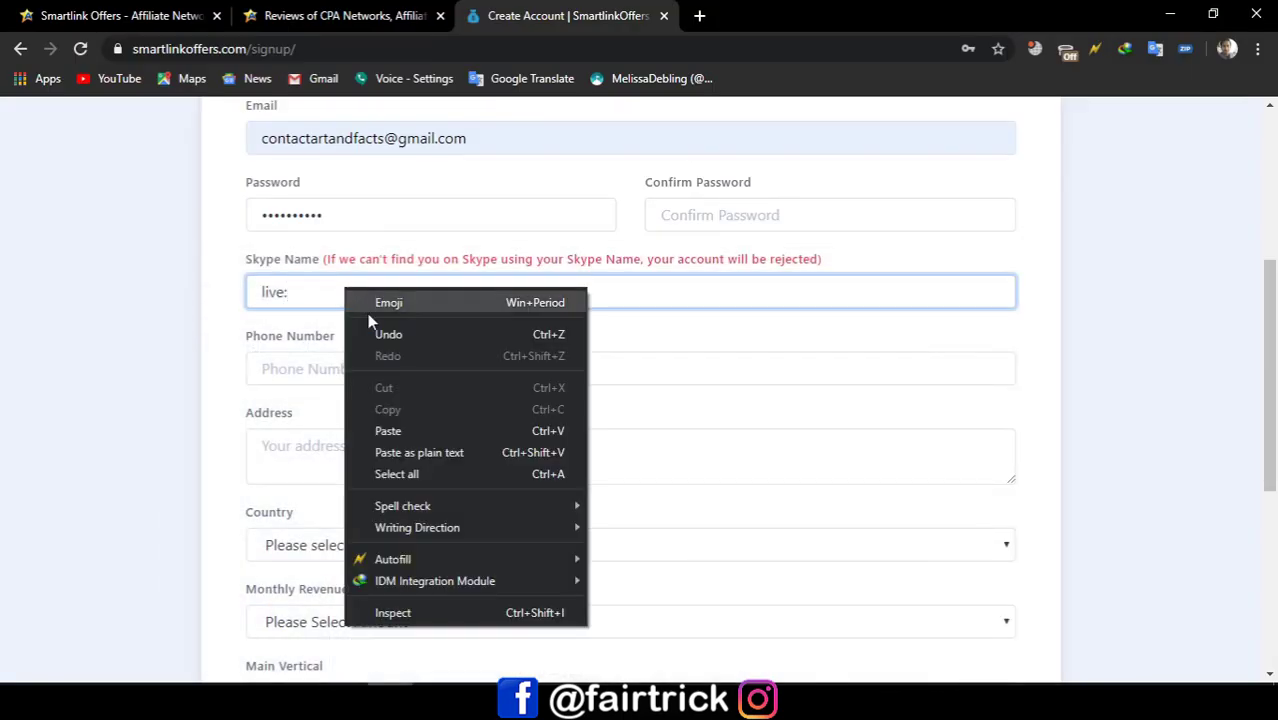
pyautogui.click(412, 431)
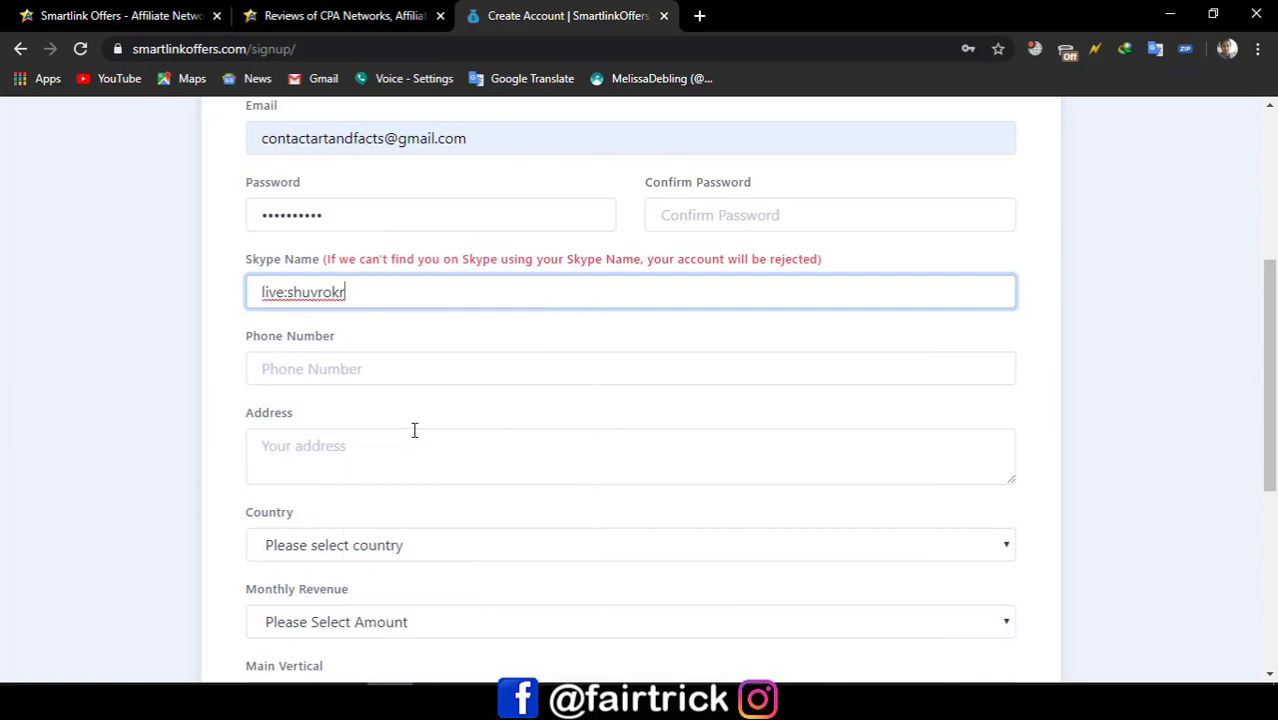
pyautogui.click(408, 369)
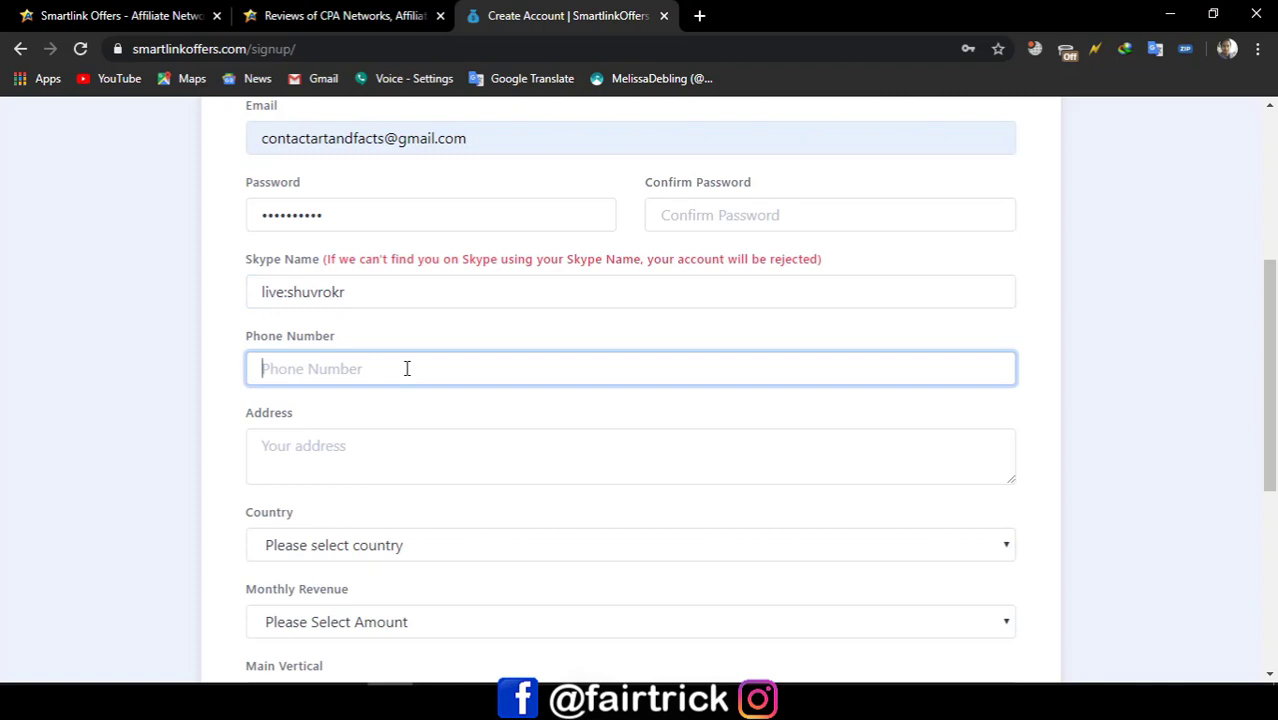
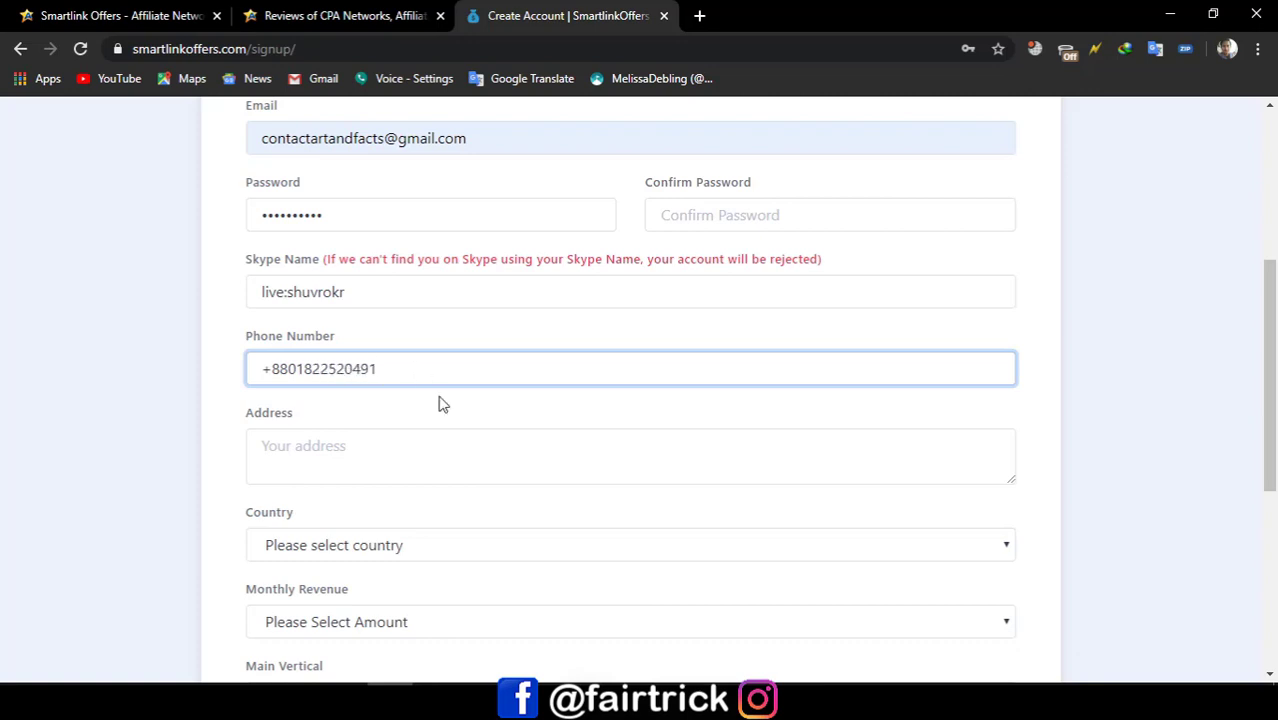
pyautogui.click(469, 442)
pyautogui.scroll(-2, 420, 420)
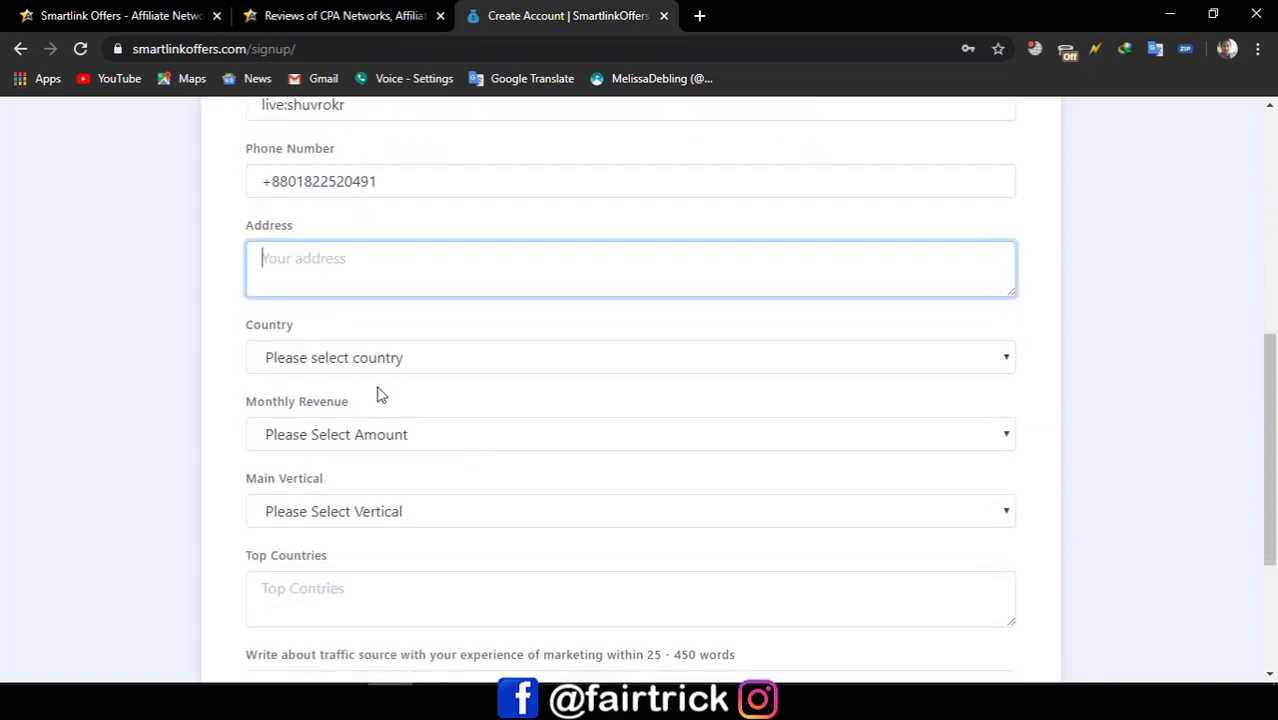
# Step: Set Country to Bangladesh and Monthly Revenue to $500 - $1000
pyautogui.click(352, 360)
pyautogui.scroll(-2, 355, 320)
pyautogui.scroll(-1, 340, 280)
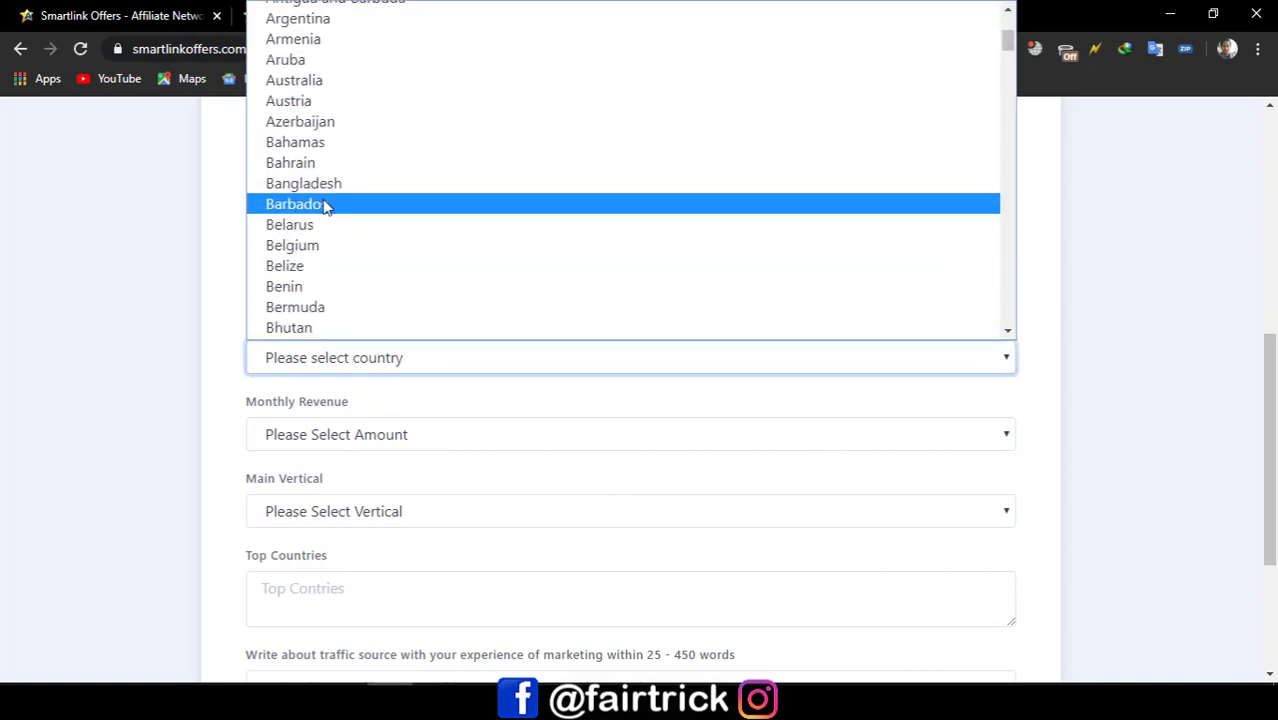
pyautogui.click(322, 184)
pyautogui.click(337, 432)
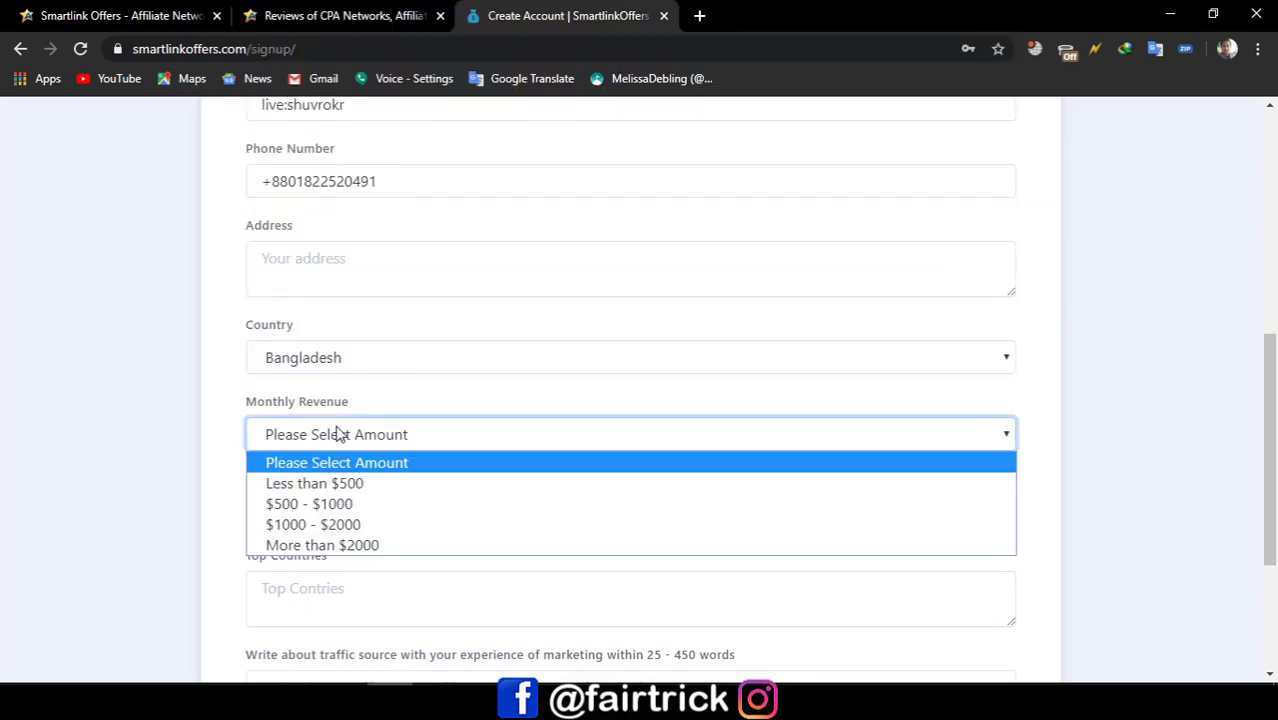
pyautogui.click(349, 483)
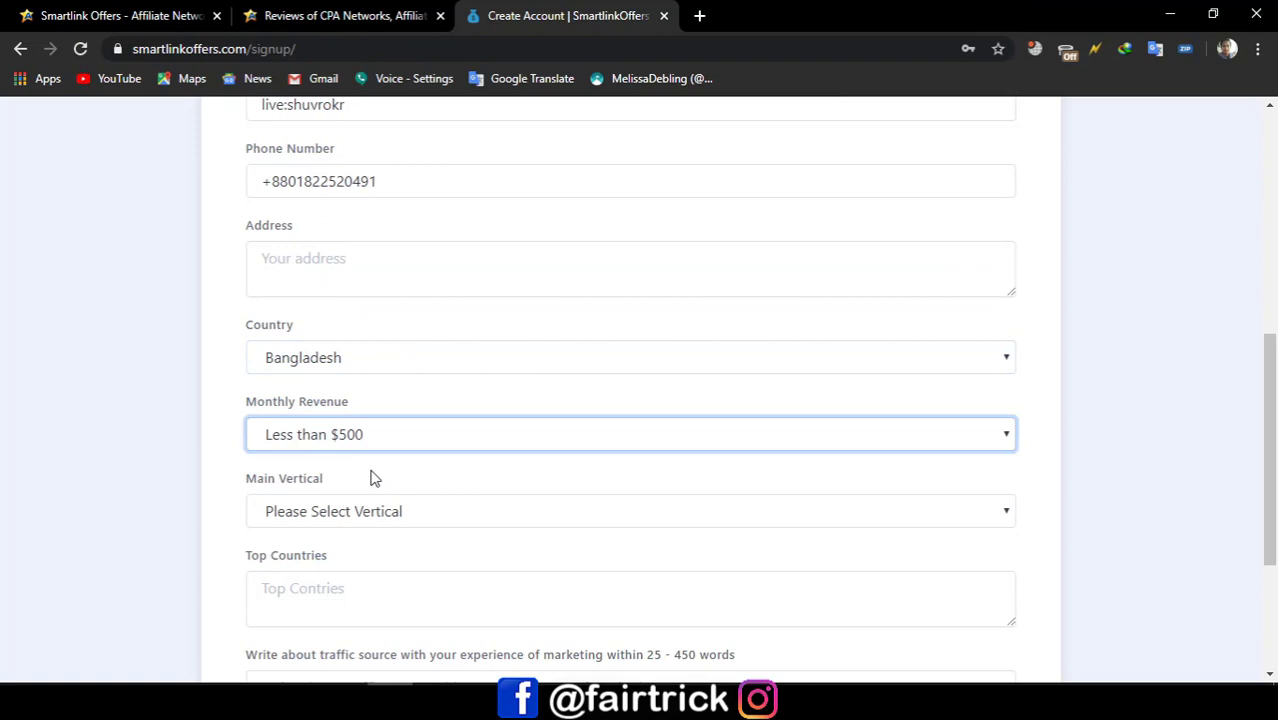
pyautogui.click(445, 445)
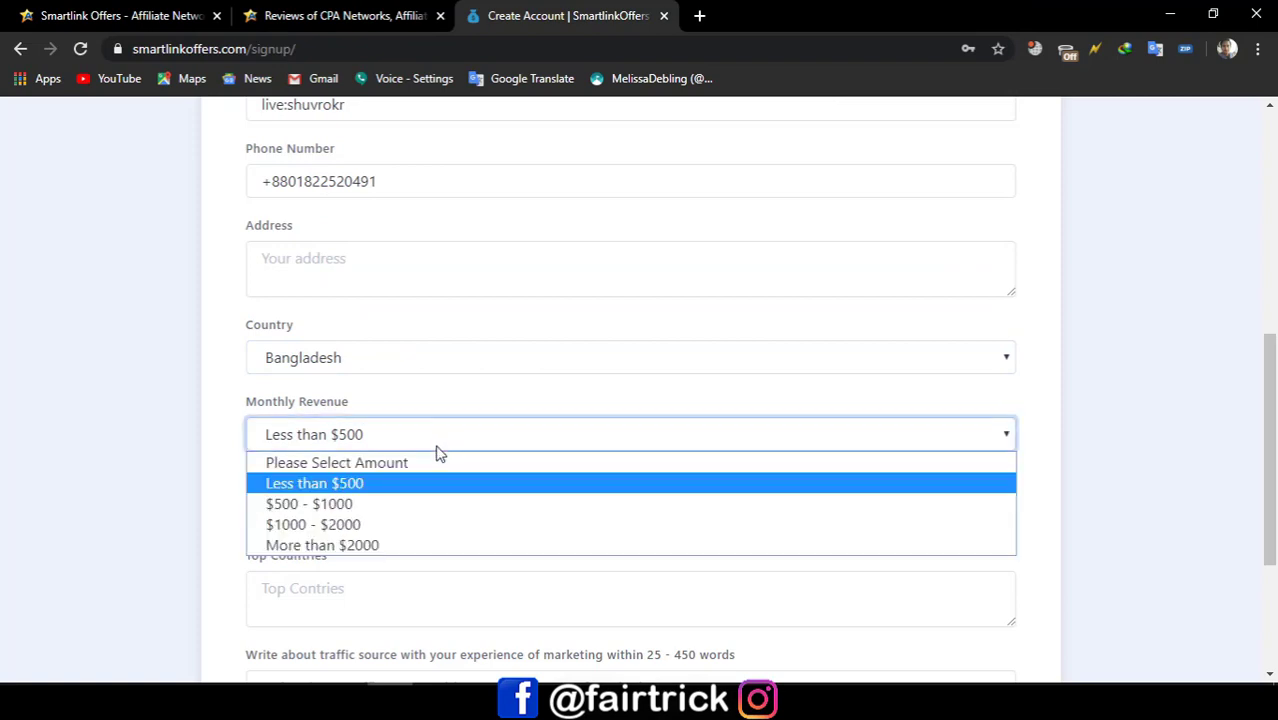
pyautogui.click(419, 505)
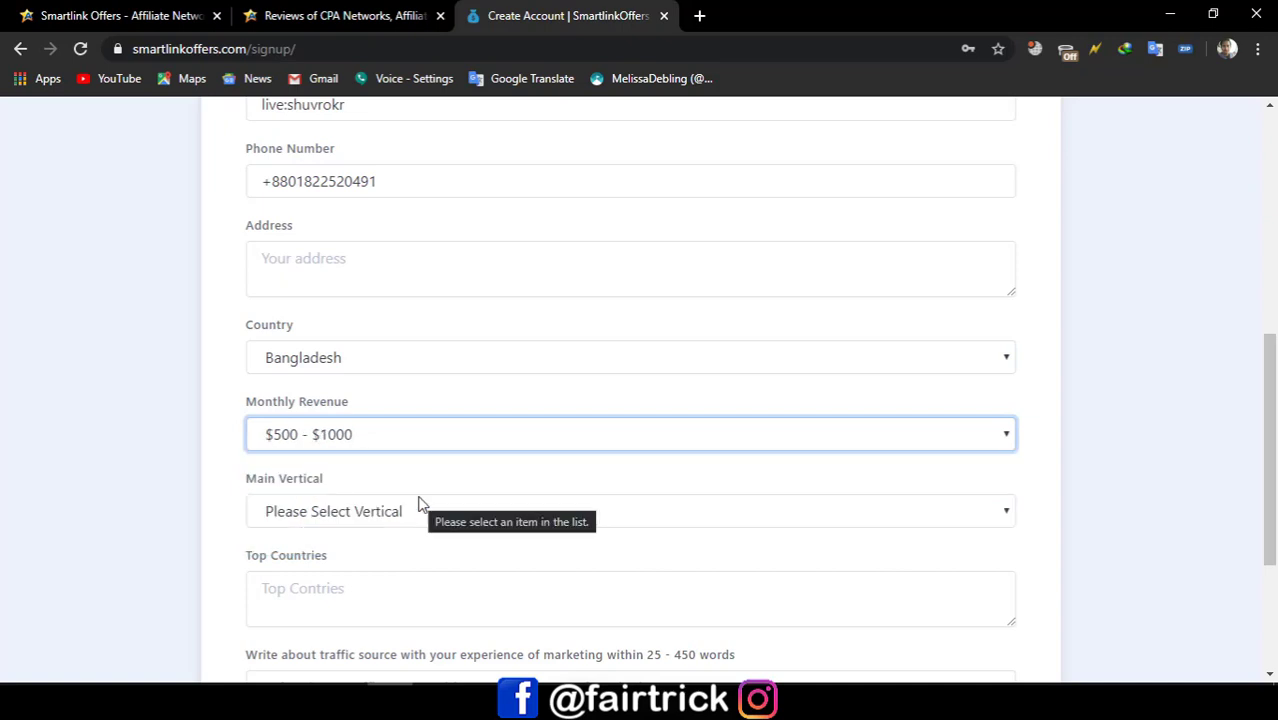
# Step: Set the Main Vertical to Dating after trying other options
pyautogui.scroll(-1, 400, 455)
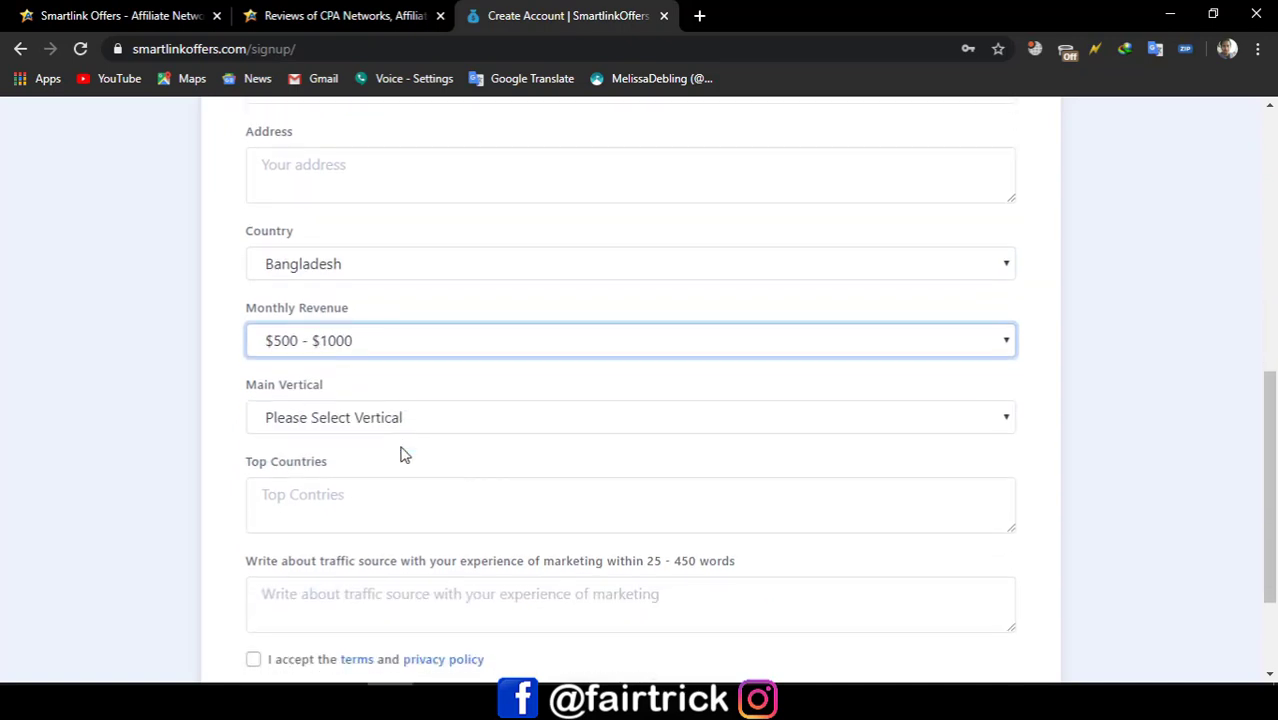
pyautogui.click(320, 417)
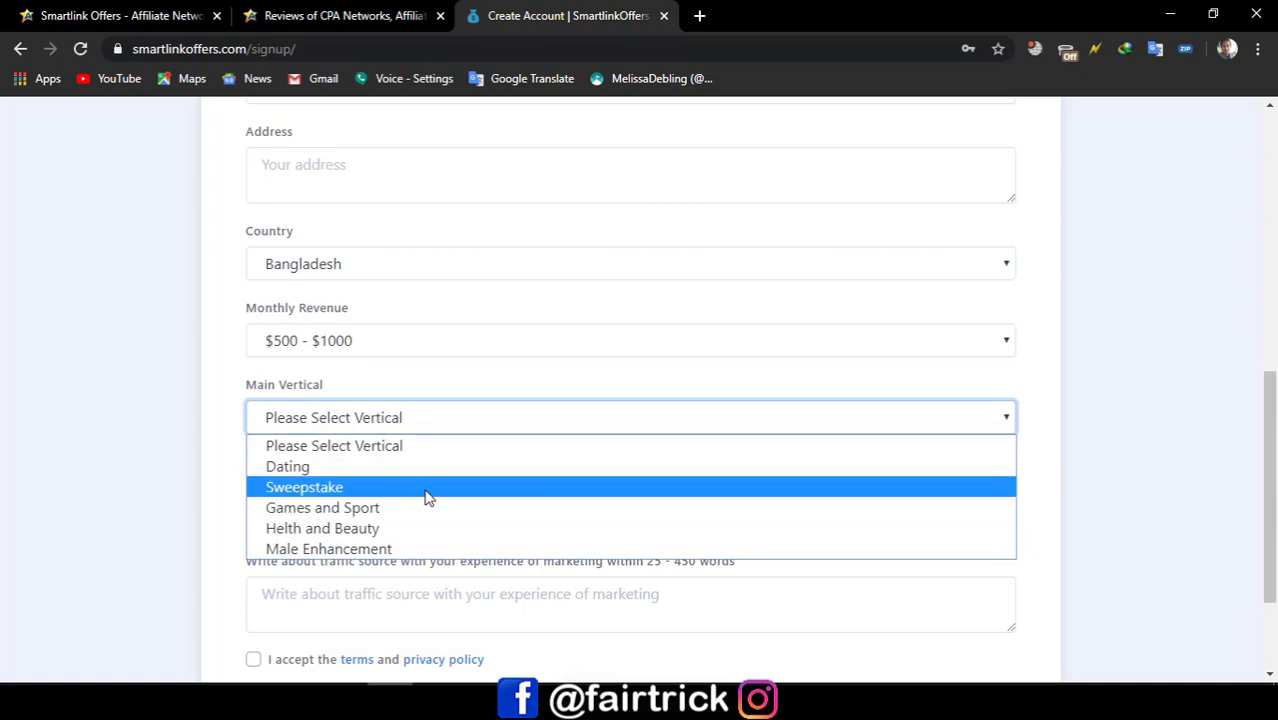
pyautogui.click(447, 466)
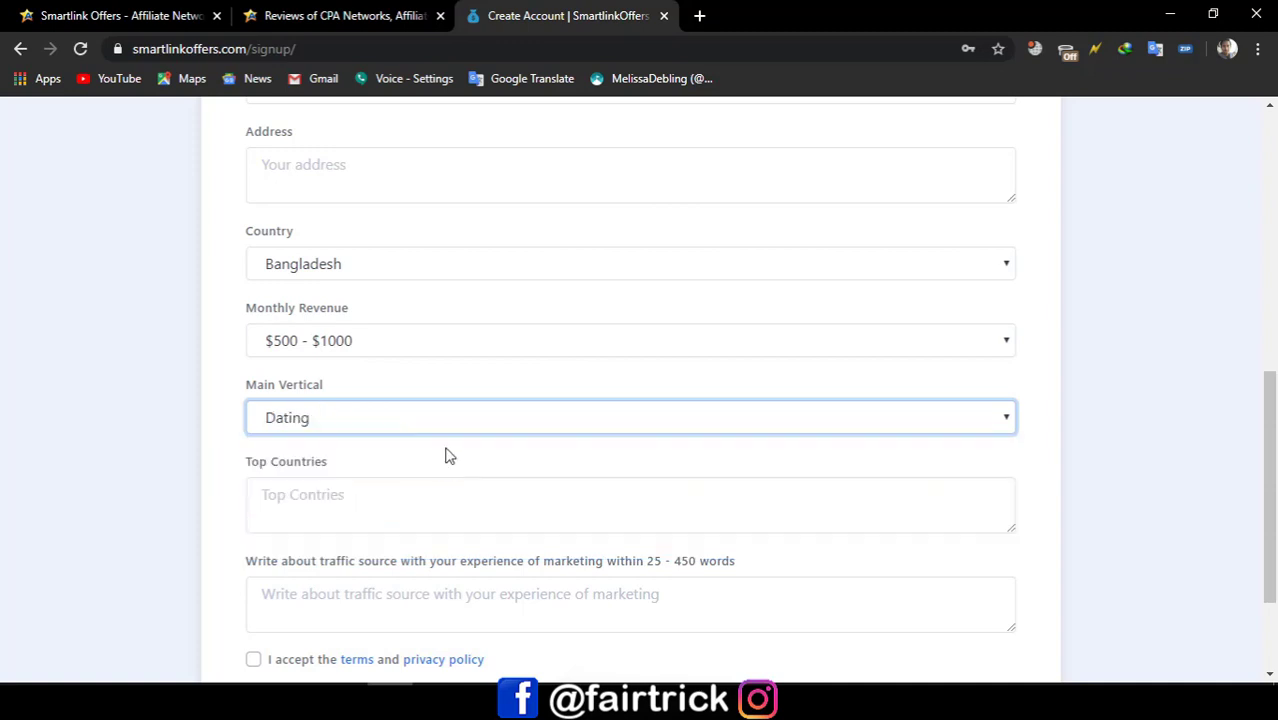
pyautogui.click(448, 428)
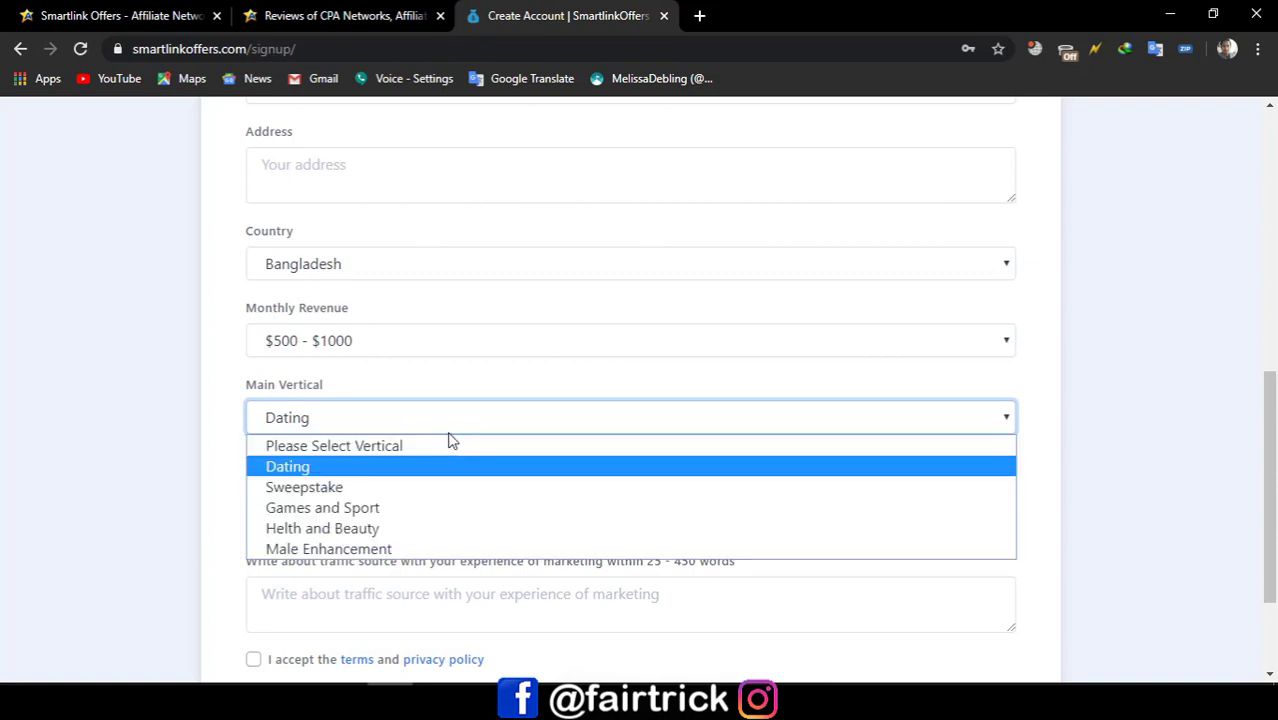
pyautogui.click(395, 512)
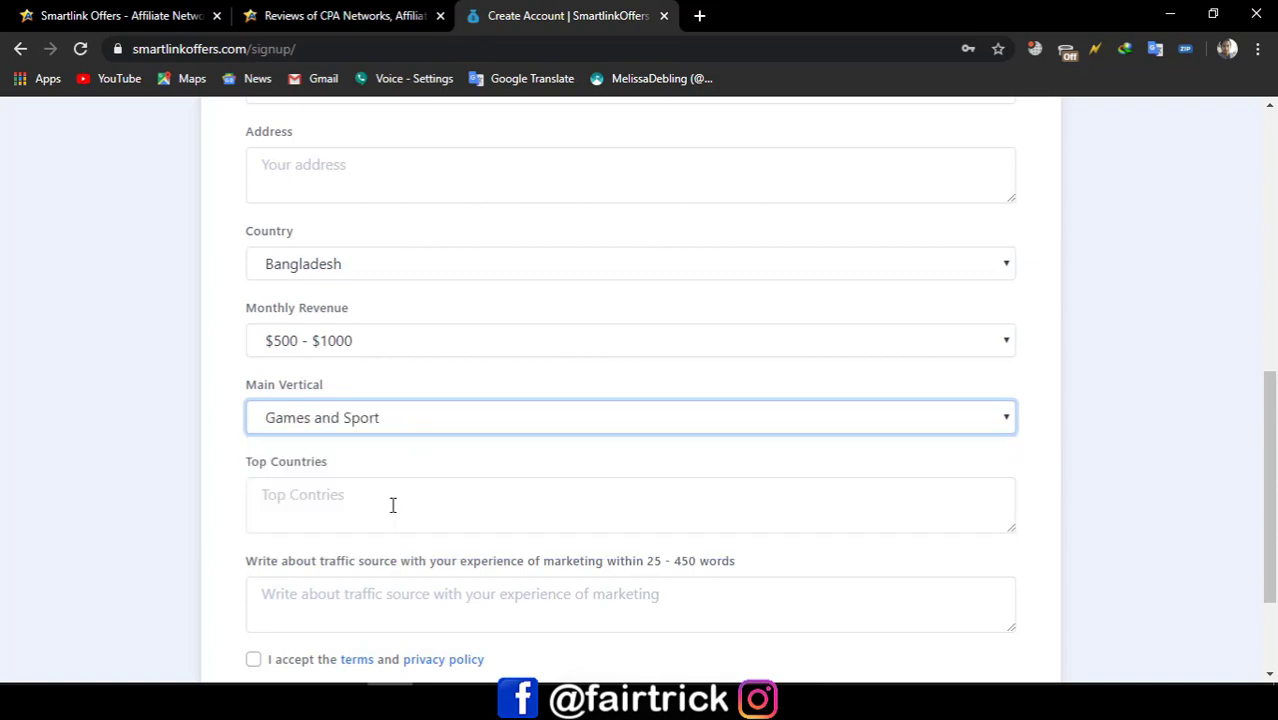
pyautogui.click(405, 414)
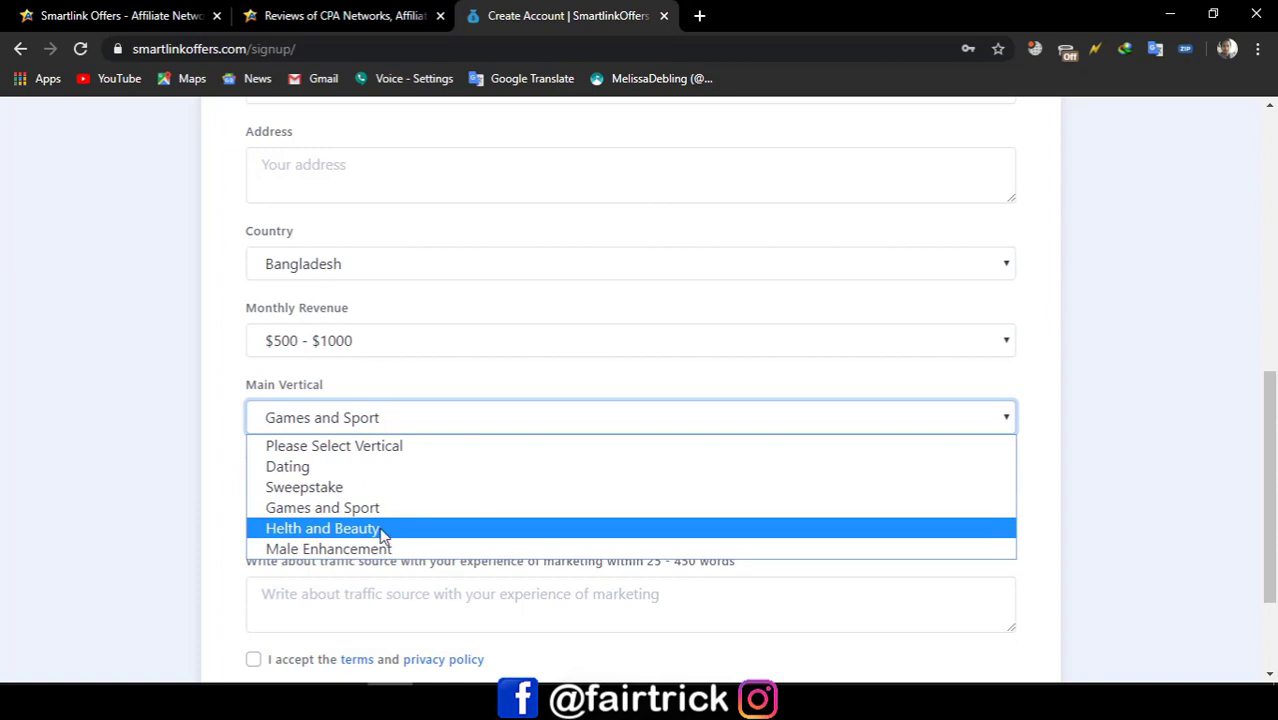
pyautogui.click(382, 530)
pyautogui.click(439, 419)
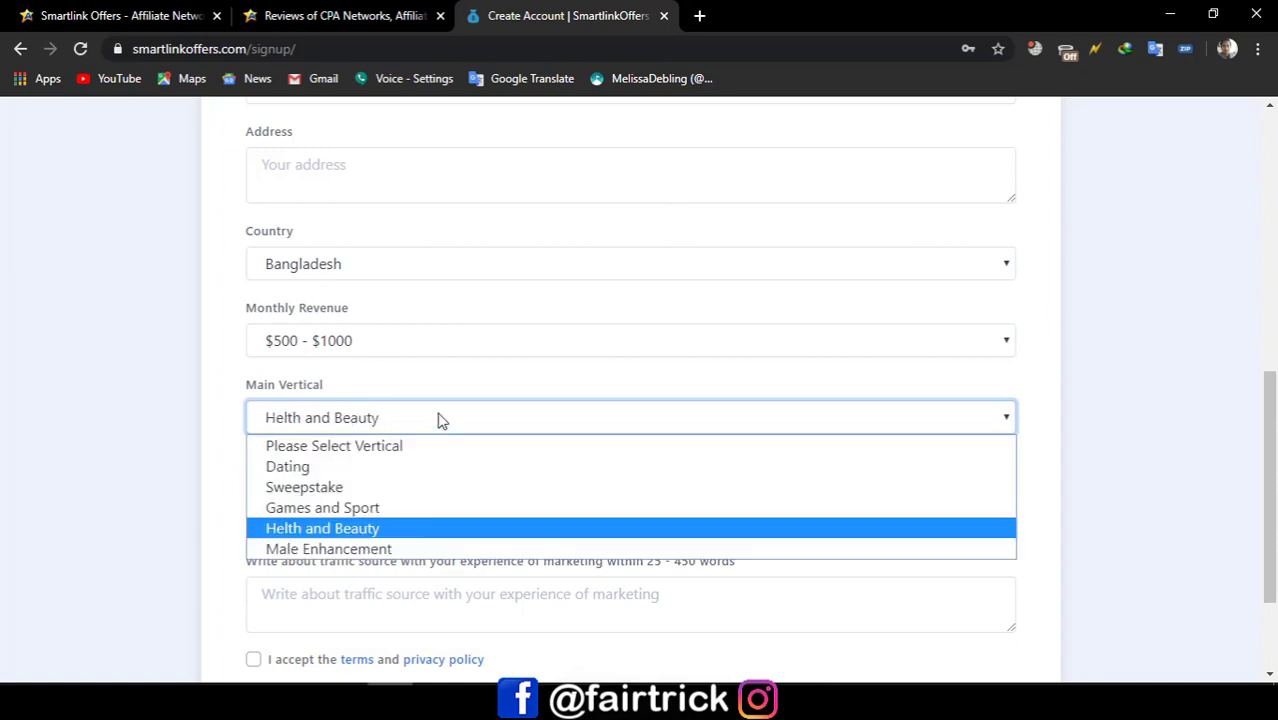
pyautogui.click(410, 470)
pyautogui.click(382, 492)
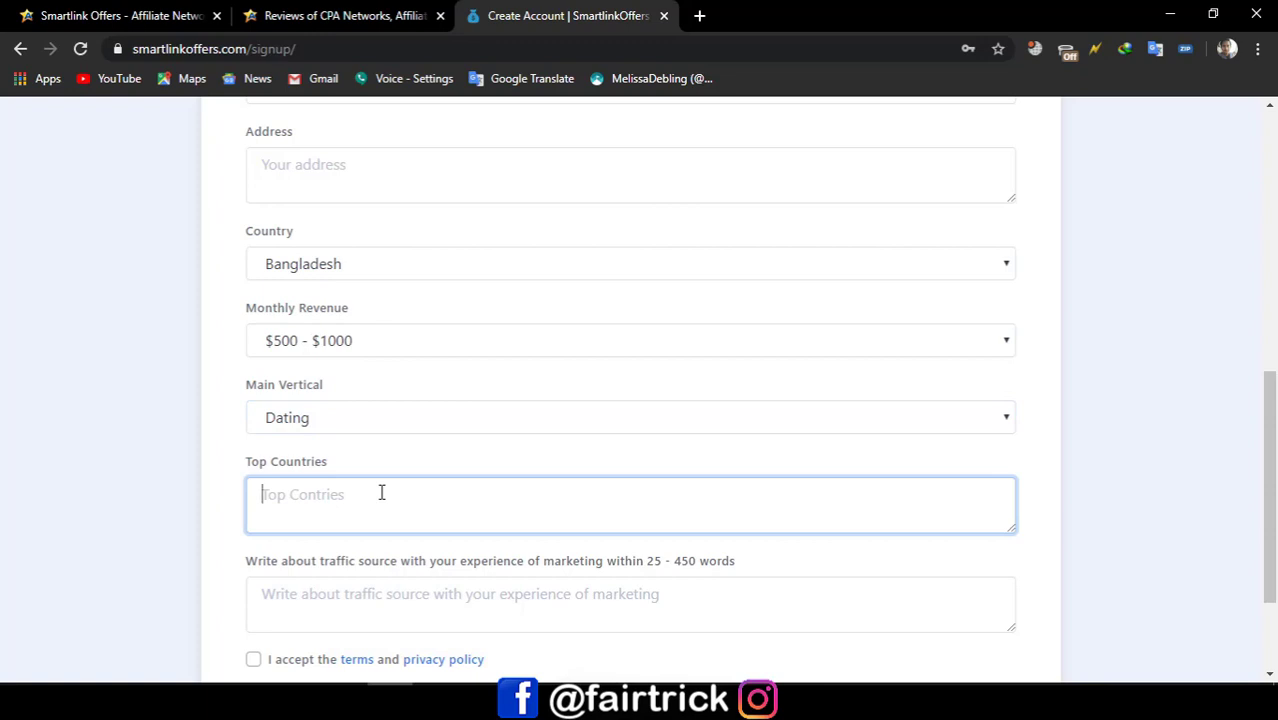
# Step: Type 'USA,UK,Germany,Australia,Canada,Sweden' as the top countries, correcting typos along the way
pyautogui.write('USa,UK,')
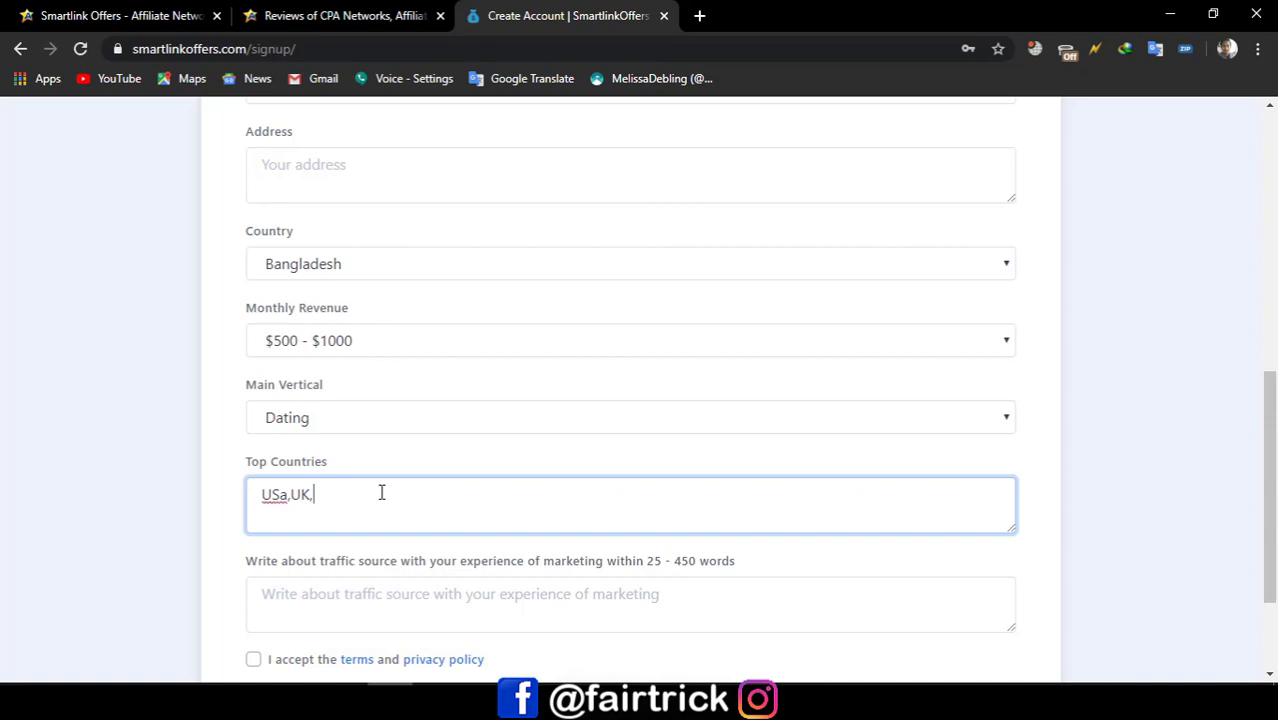
pyautogui.write('Germany,Austra')
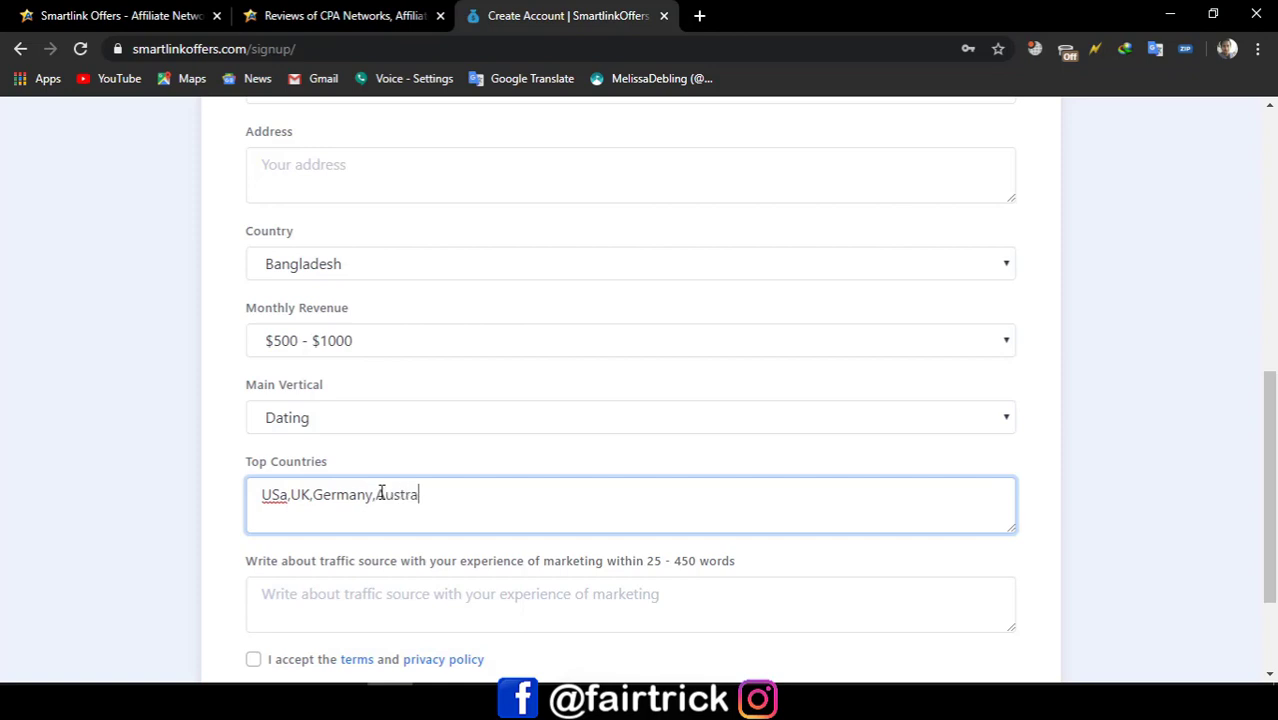
pyautogui.write('liss')
pyautogui.press('BackSpace')
pyautogui.write('a,')
pyautogui.write('Canada,Swedw')
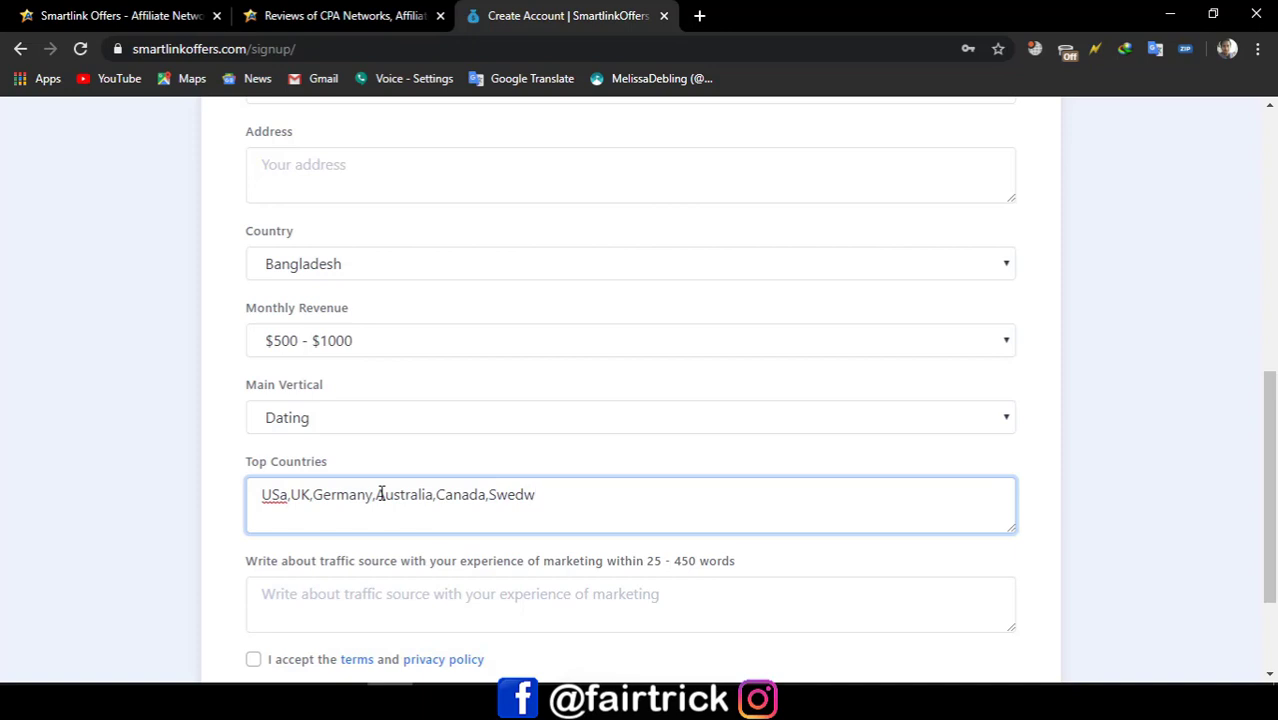
pyautogui.press('BackSpace')
pyautogui.write('en')
pyautogui.click(287, 494)
pyautogui.press('BackSpace')
pyautogui.write('A')
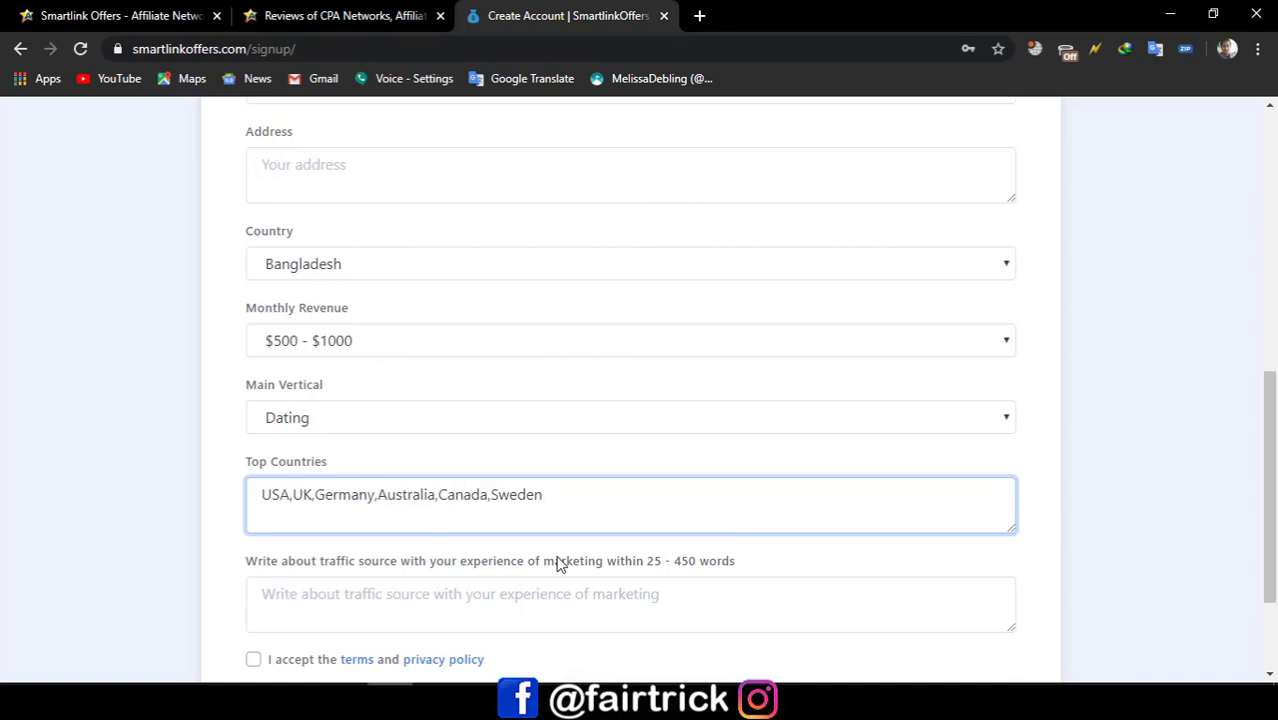
pyautogui.doubleClick(287, 492)
pyautogui.click(287, 492)
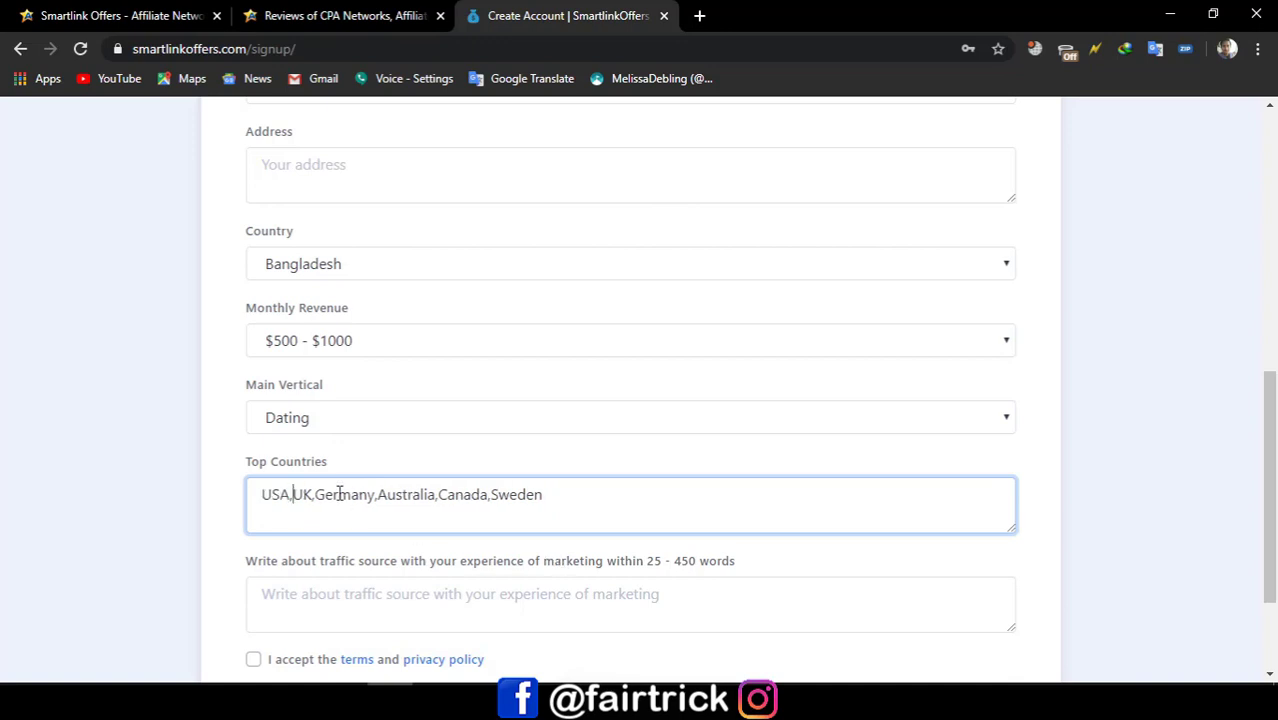
pyautogui.click(616, 497)
# Step: Describe traffic sources: 'I work on different dating site like Pof,Tinder,MeetMe,Skout and Snapchat and I have Email traffic also'
pyautogui.scroll(-2, 610, 503)
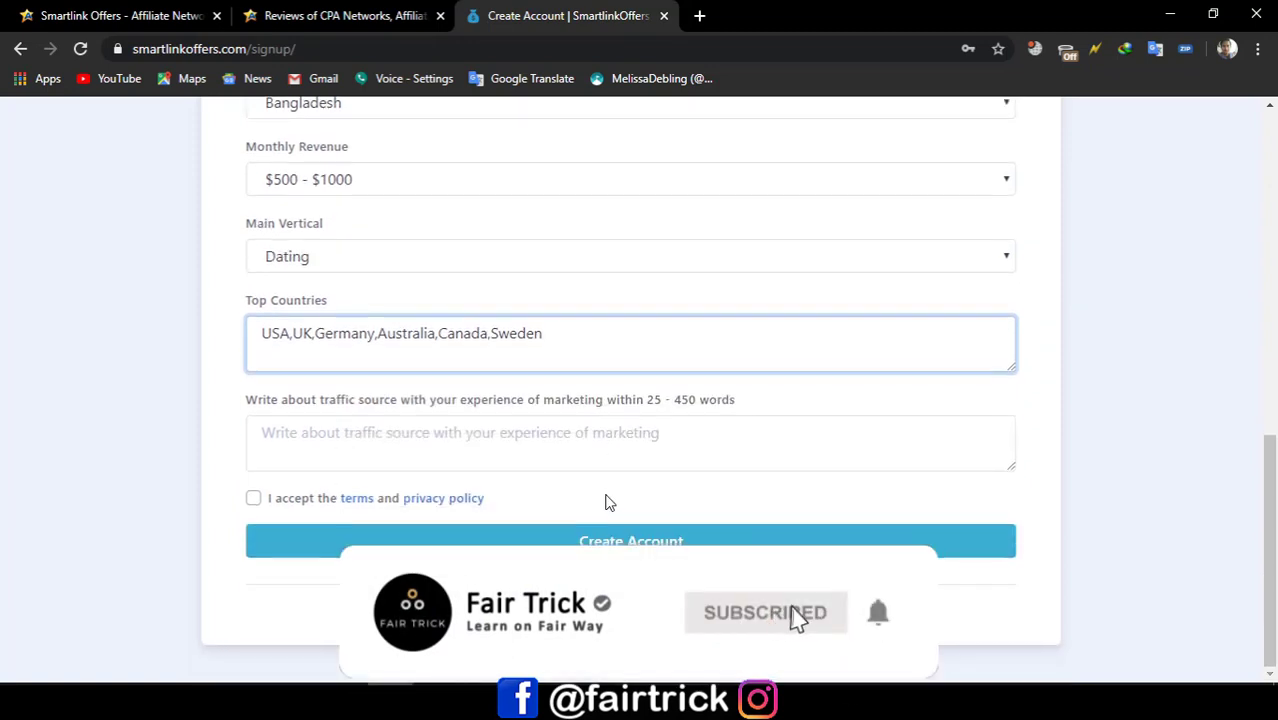
pyautogui.click(449, 433)
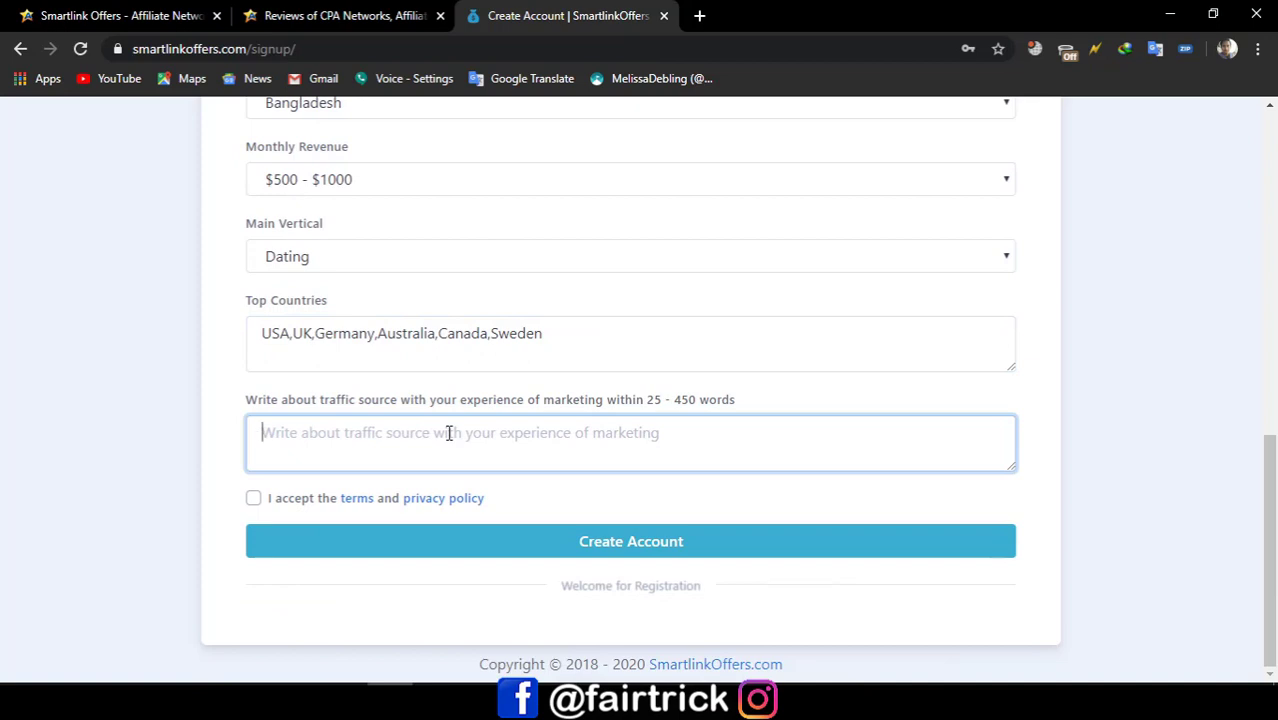
pyautogui.moveTo(645, 398); pyautogui.dragTo(705, 407)
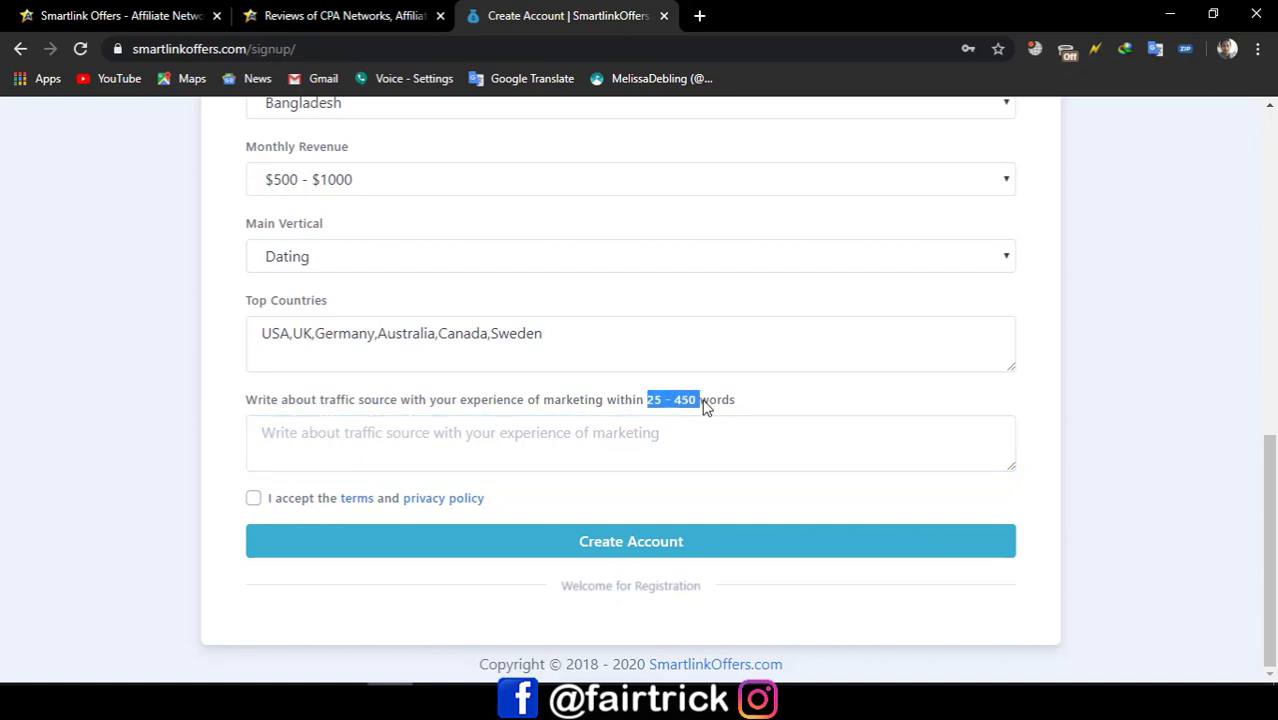
pyautogui.click(656, 457)
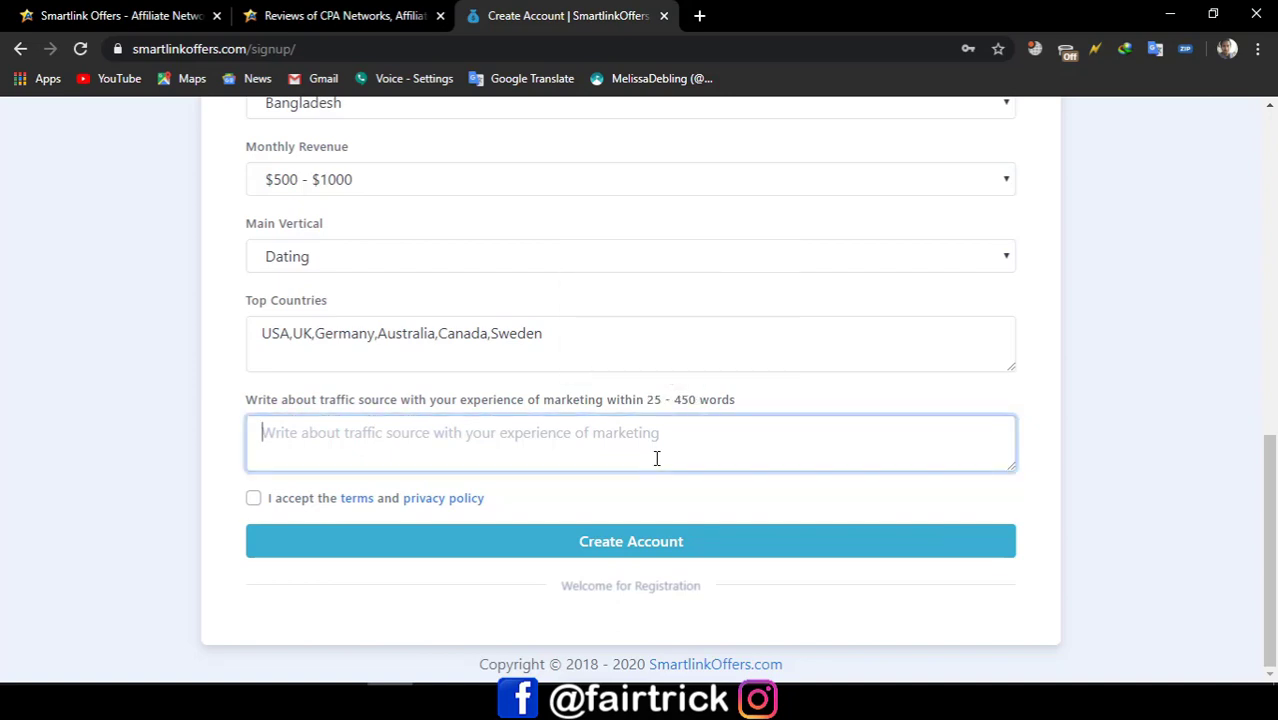
pyautogui.write('I ')
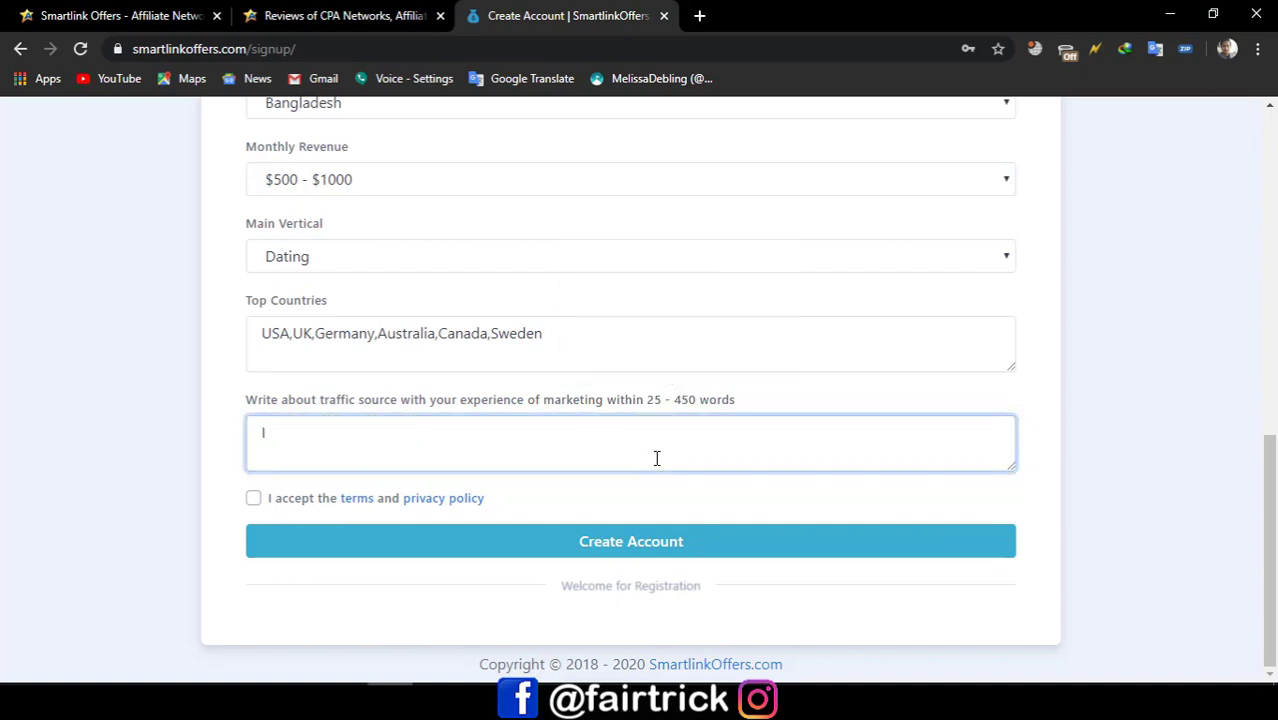
pyautogui.write('work')
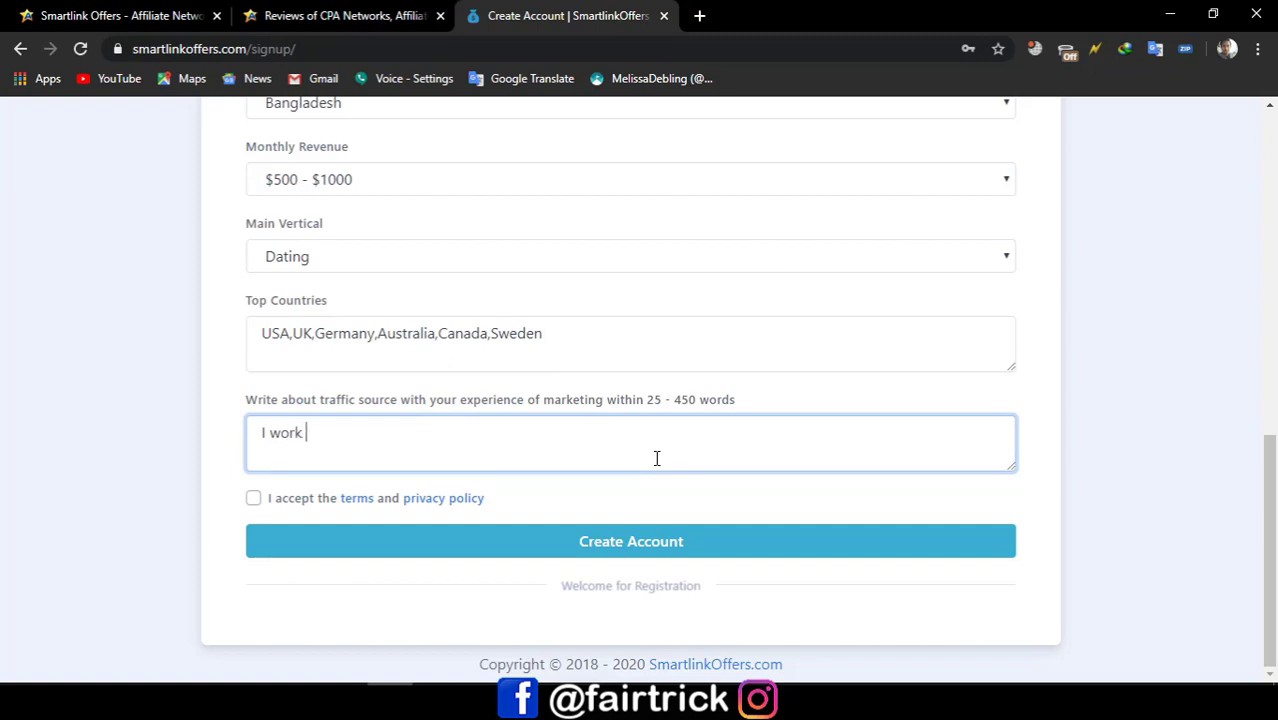
pyautogui.write(' on different ')
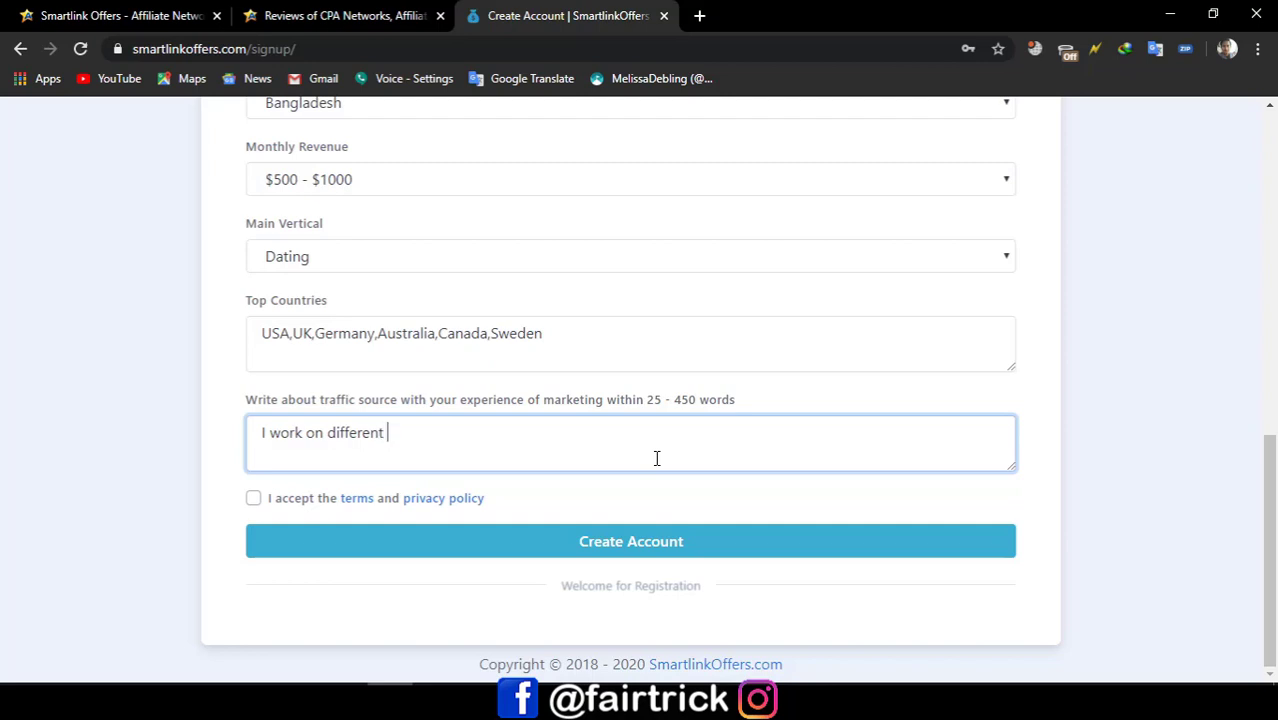
pyautogui.write('dating site lin')
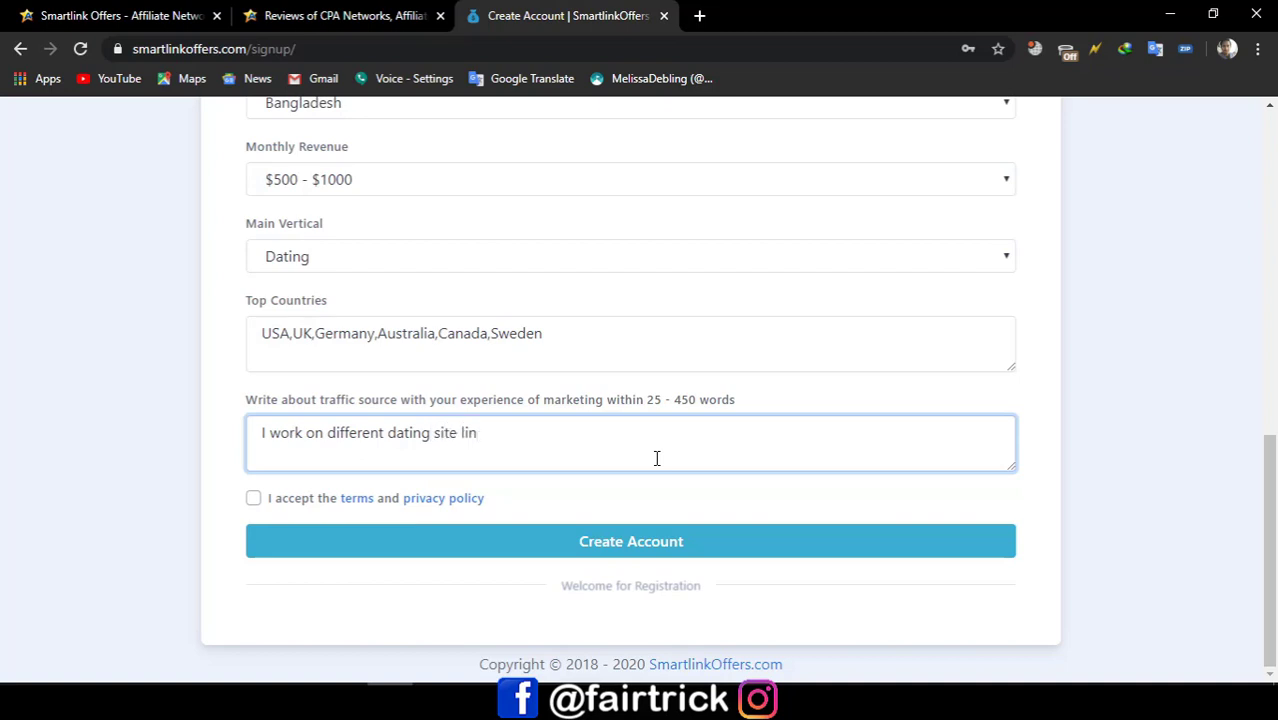
pyautogui.press('BackSpace')
pyautogui.write('ke Pof,Tin')
pyautogui.press('BackSpace')
pyautogui.write('ner')
pyautogui.press('BackSpace')
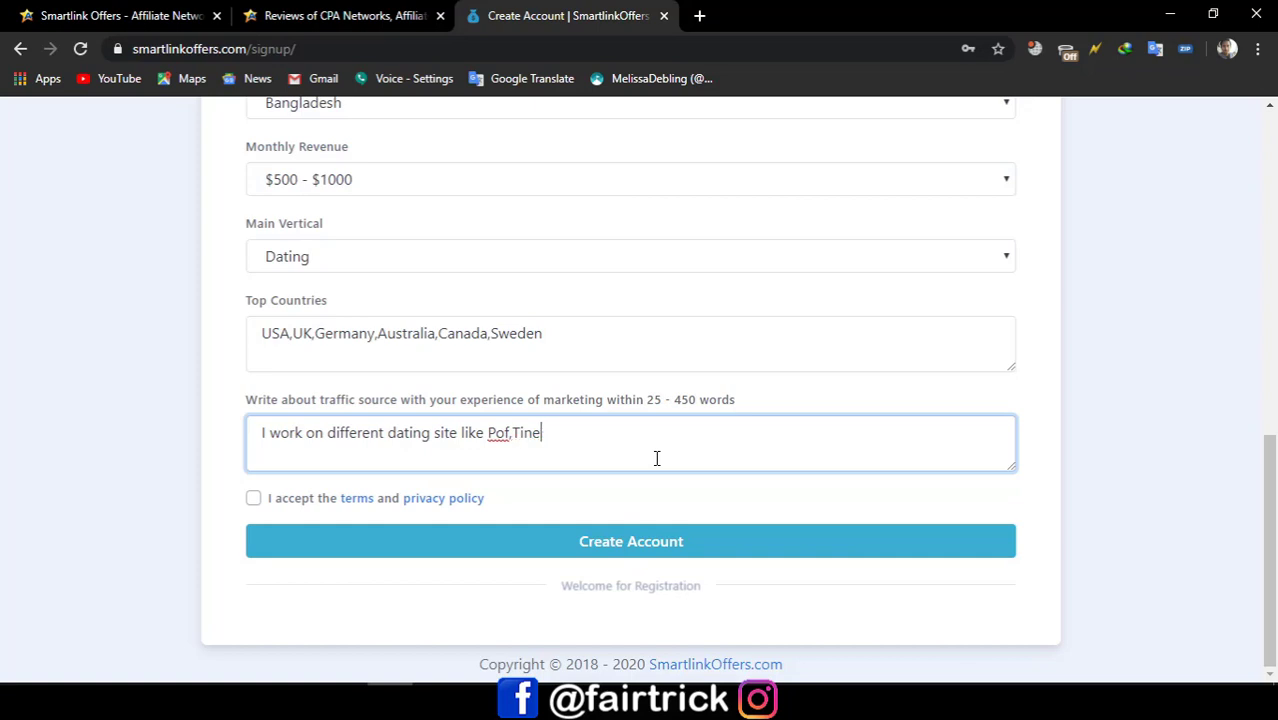
pyautogui.write('der,MeetMe,S')
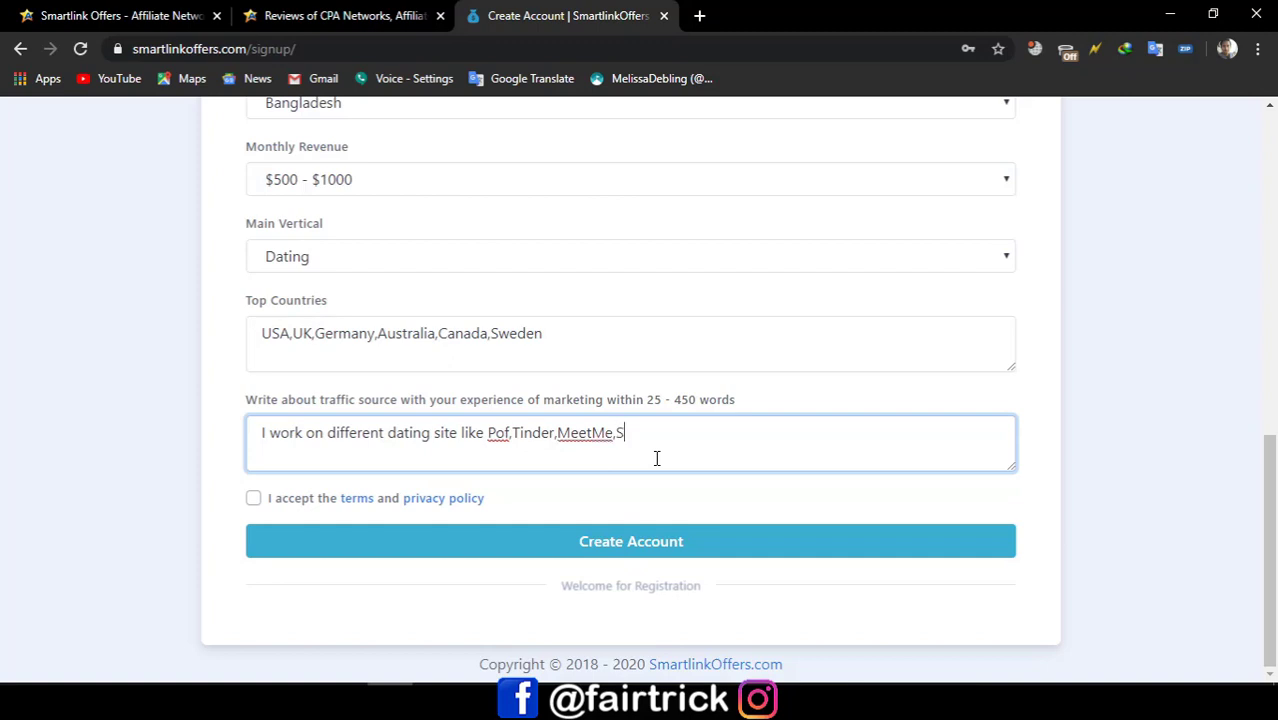
pyautogui.write('kout')
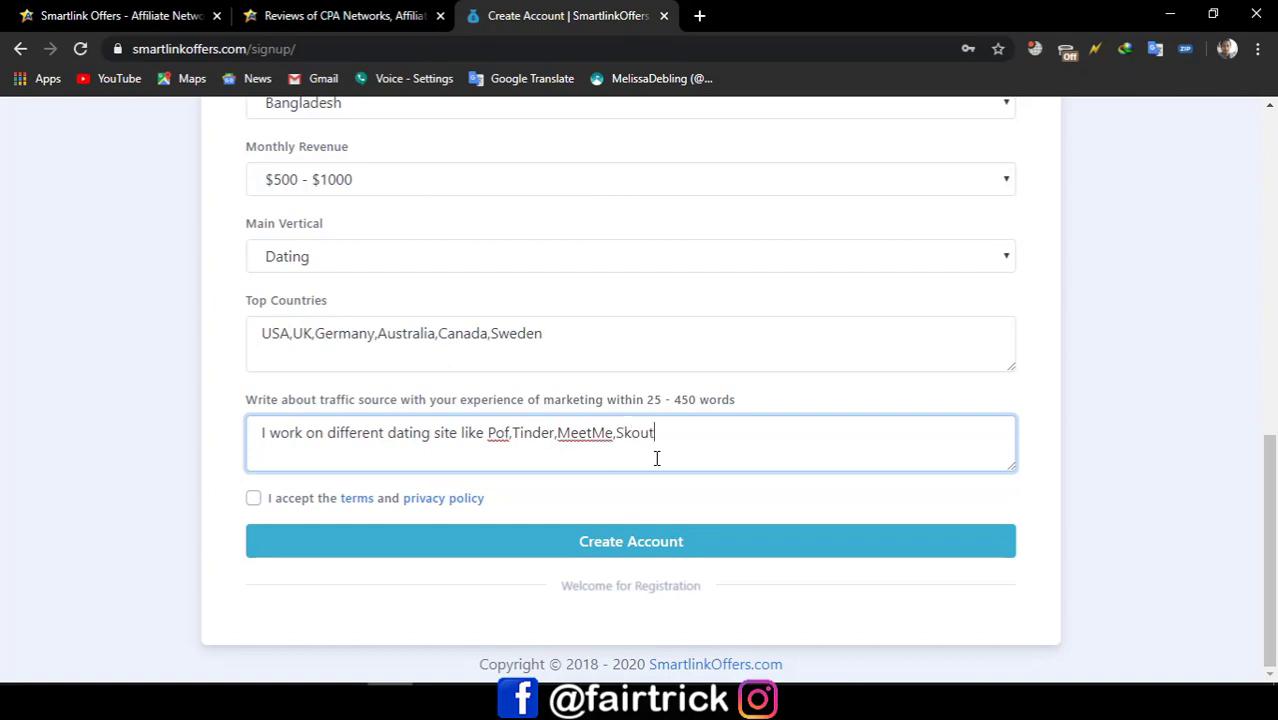
pyautogui.write(' and Snapchat ')
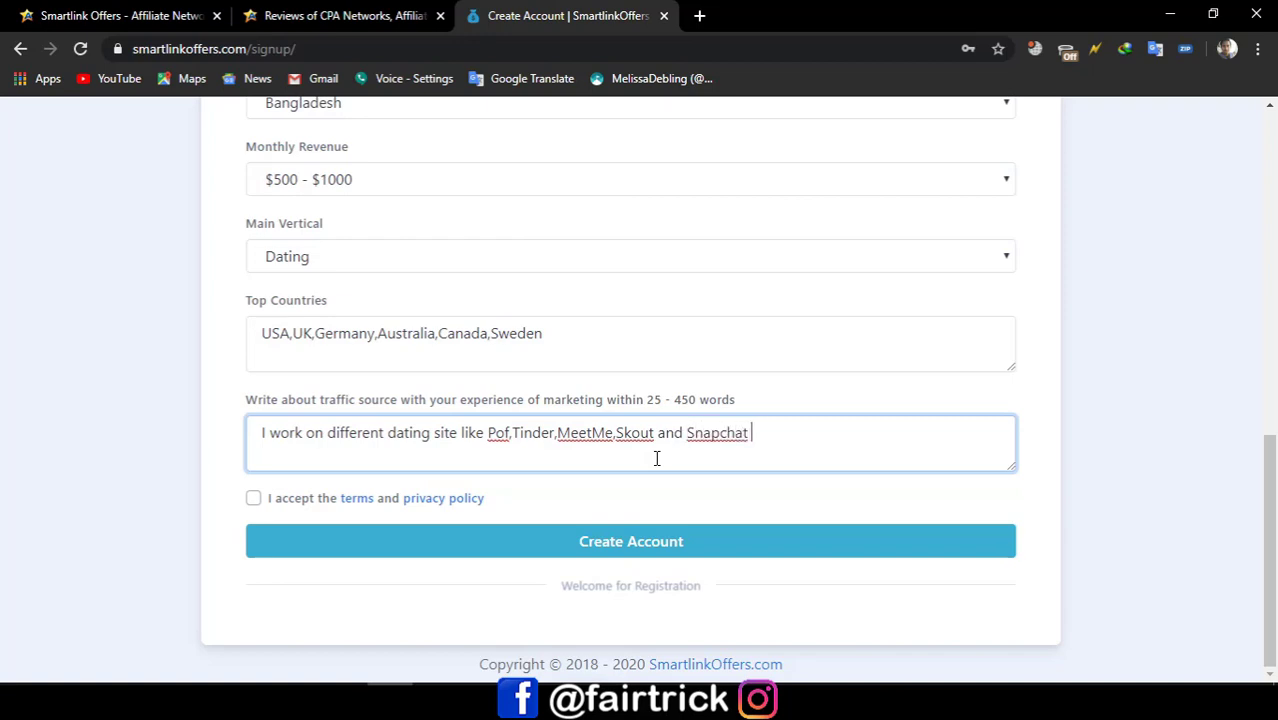
pyautogui.write('and I have Email ')
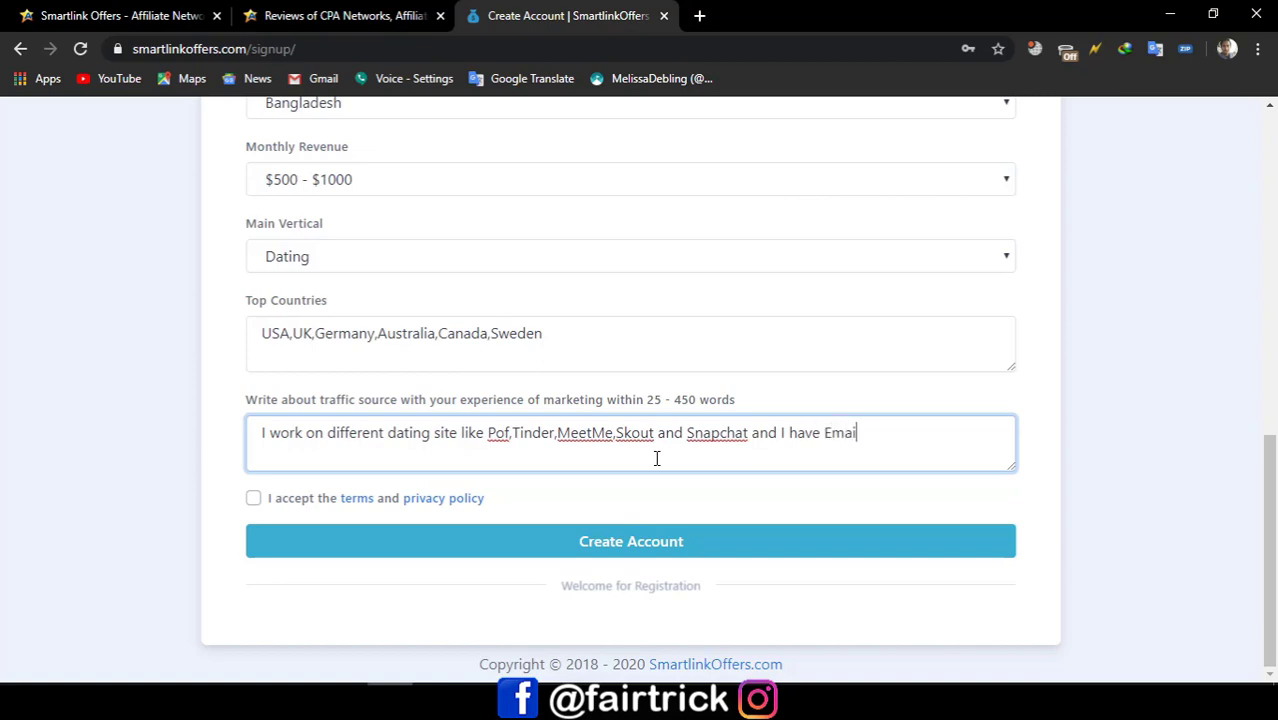
pyautogui.write('tra')
pyautogui.write('c')
pyautogui.press('BackSpace')
pyautogui.press('BackSpace')
pyautogui.press('BackSpace')
pyautogui.write('ffic alo')
pyautogui.press('BackSpace')
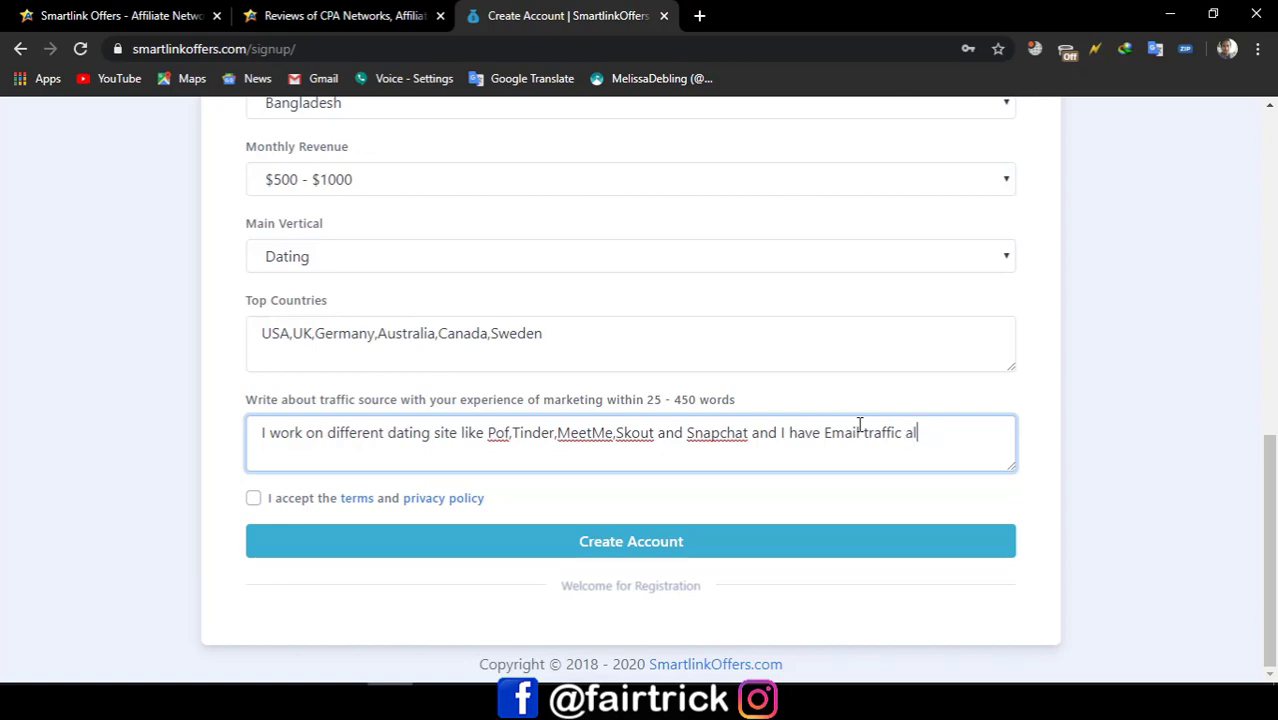
pyautogui.write('so')
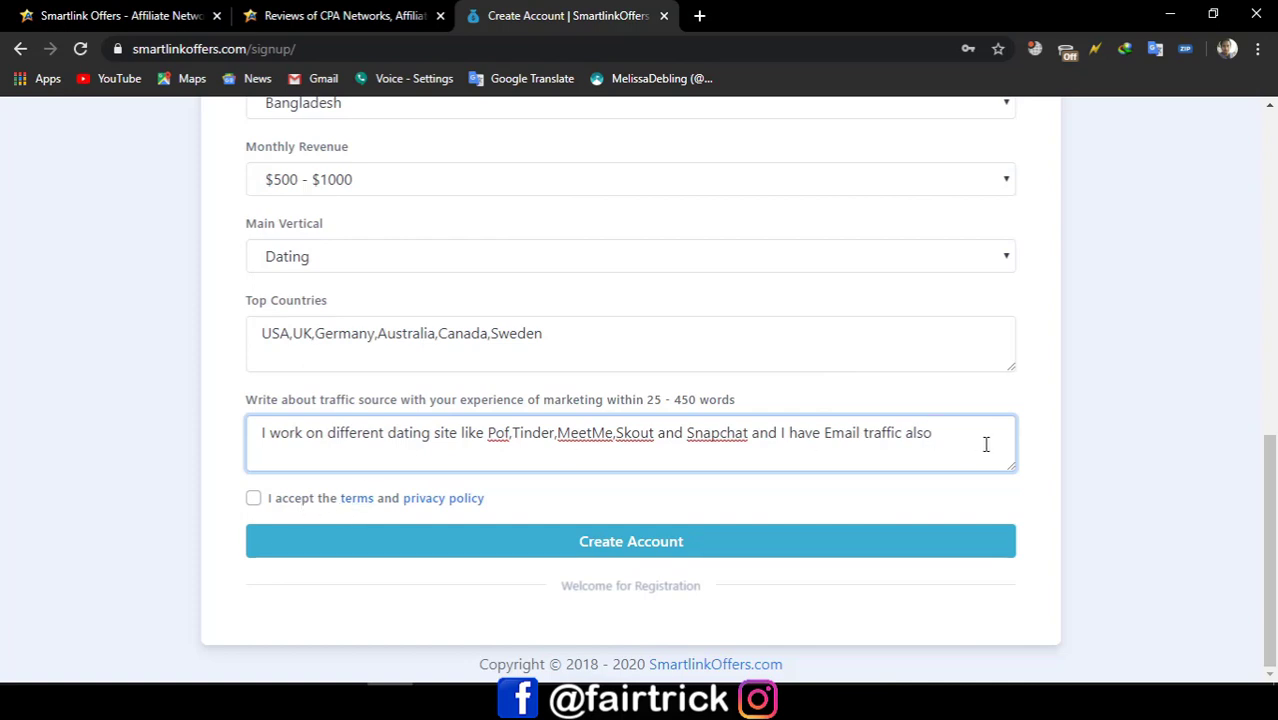
# Step: Tick 'I accept the terms and privacy policy' and switch over to Skype
pyautogui.doubleClick(654, 400)
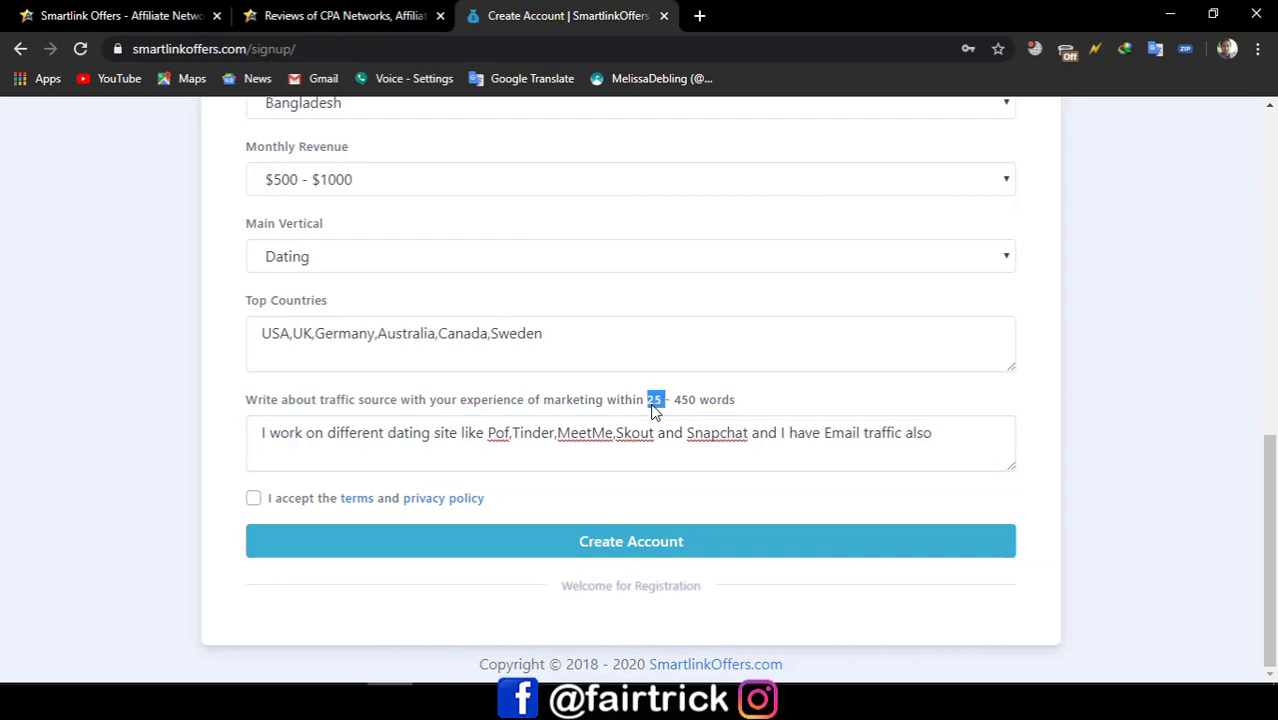
pyautogui.click(253, 498)
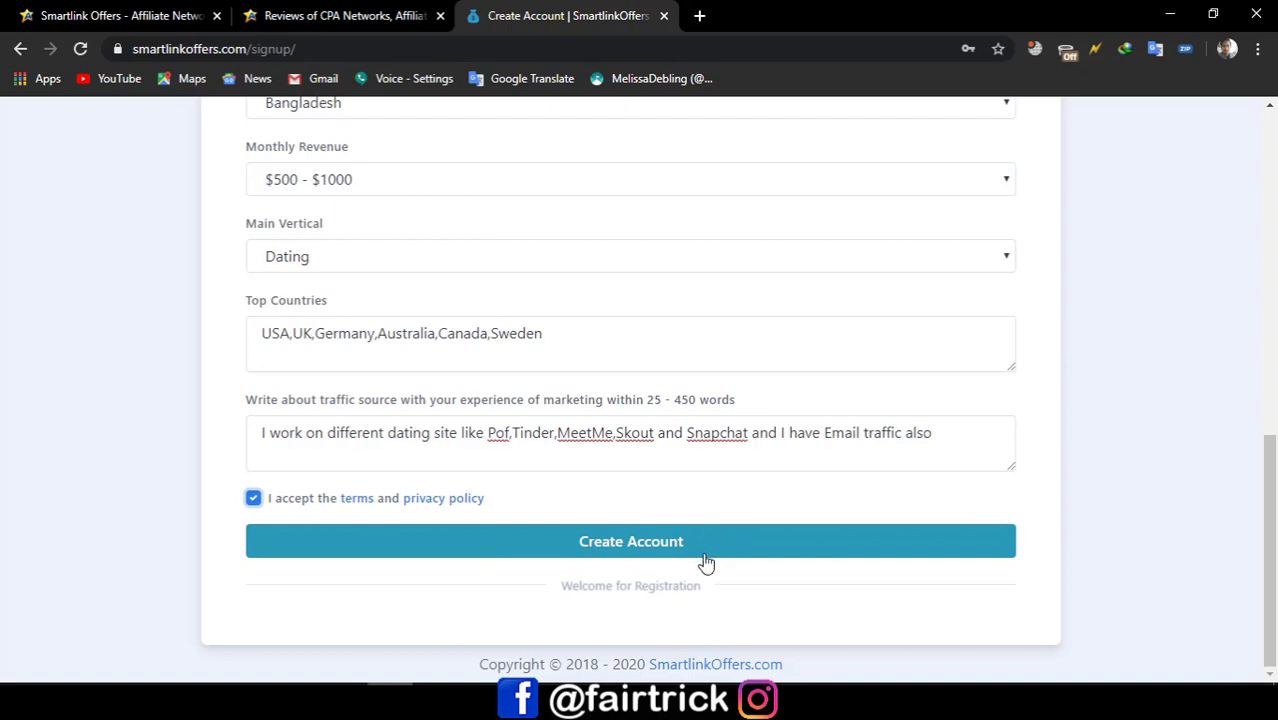
pyautogui.scroll(10, 470, 440)
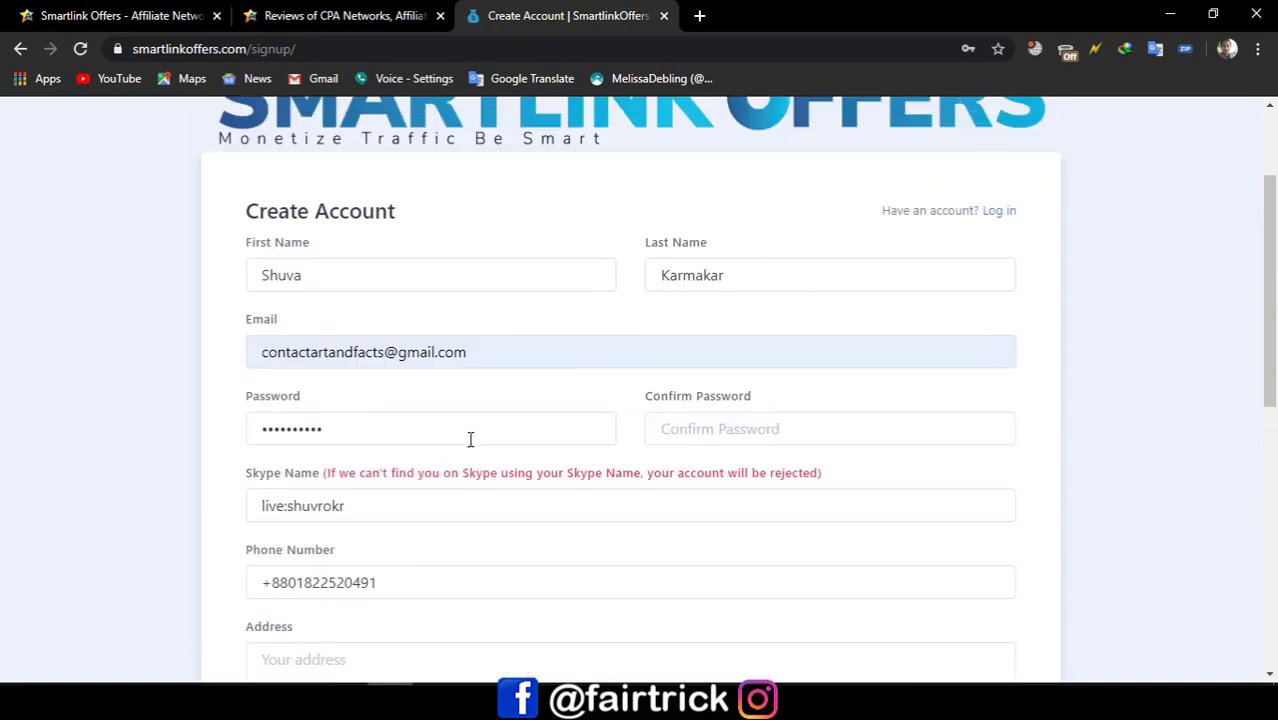
pyautogui.scroll(-2, 470, 440)
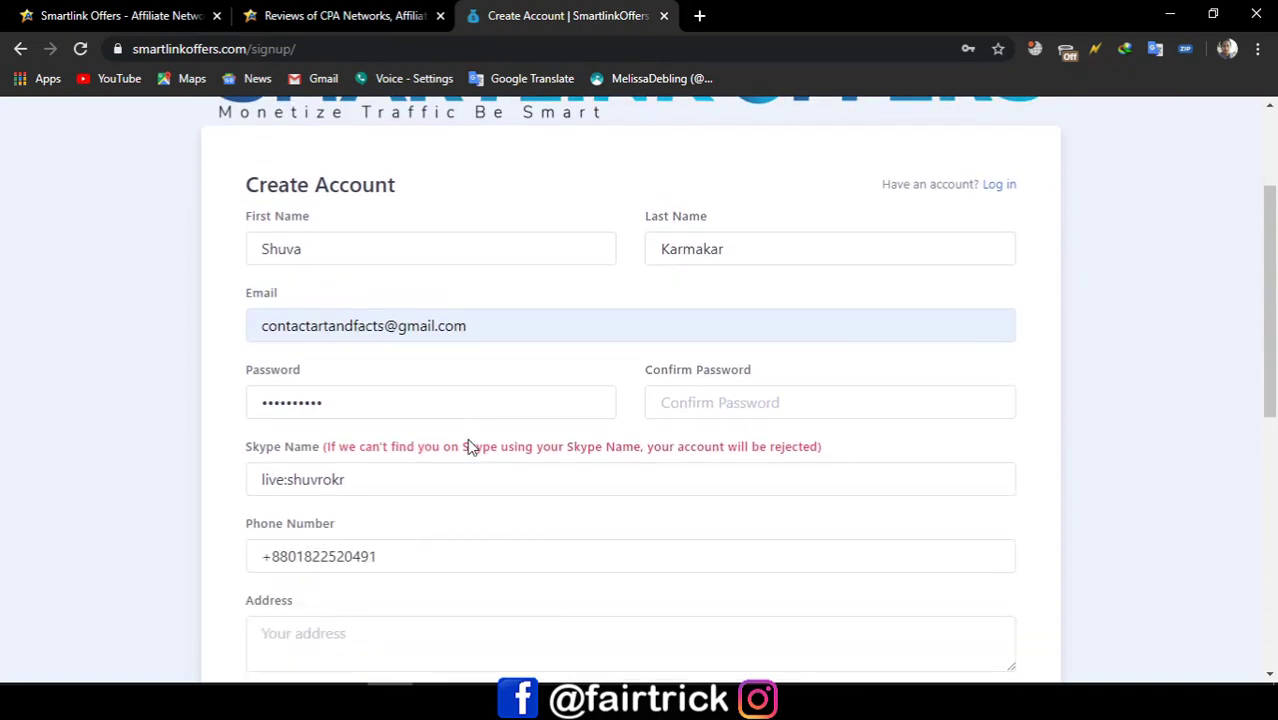
pyautogui.hotkey('alt', 'Tab')
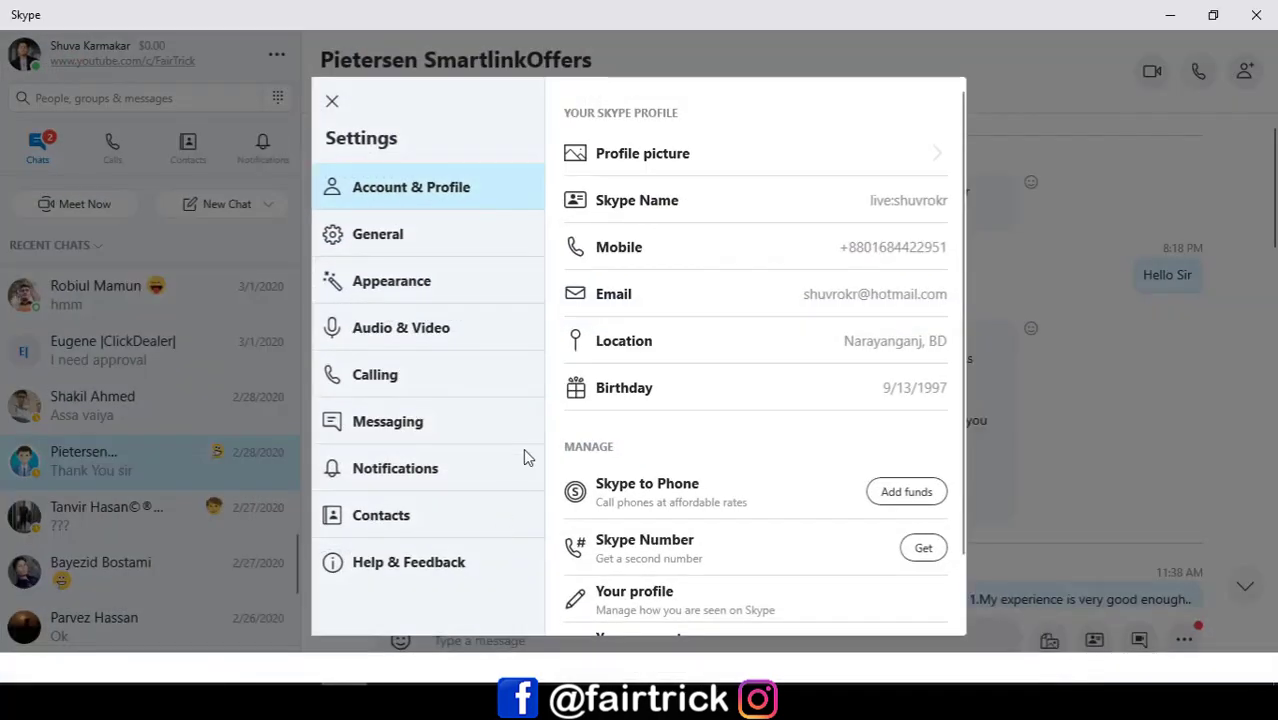
# Step: Close Skype settings and copy the manager's message with the four approval questions
pyautogui.click(332, 101)
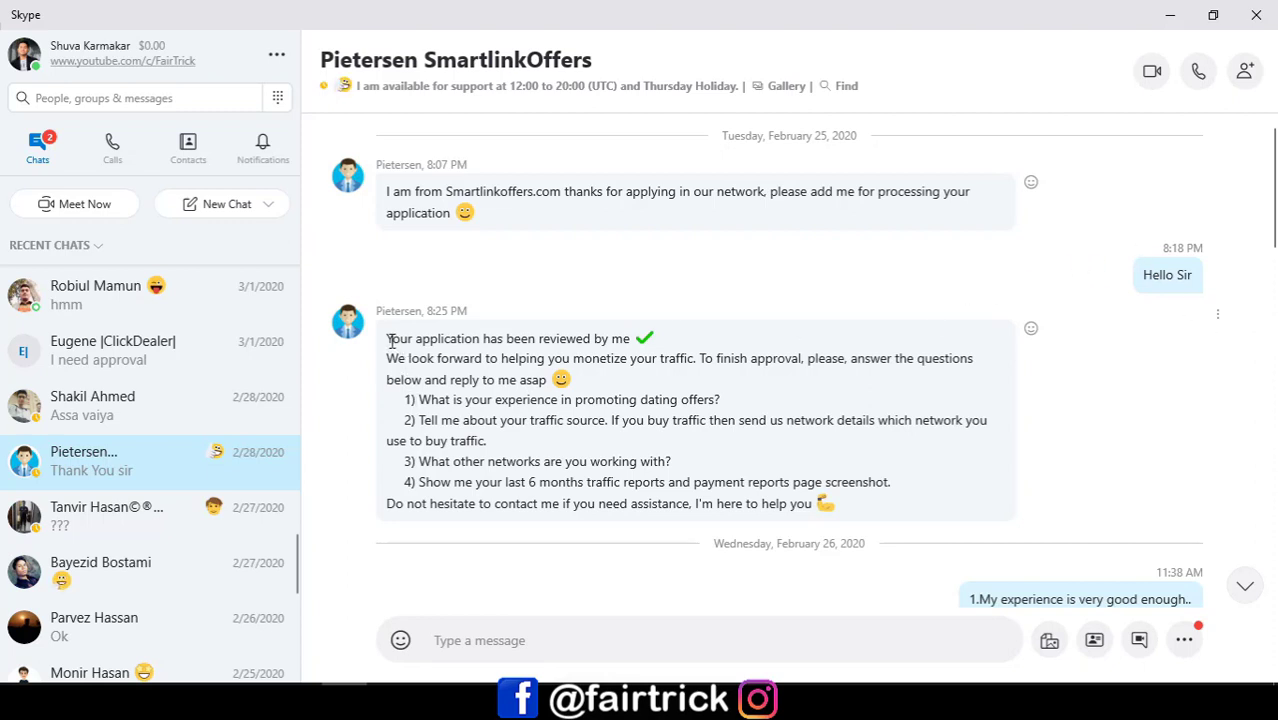
pyautogui.moveTo(387, 338); pyautogui.dragTo(949, 496)
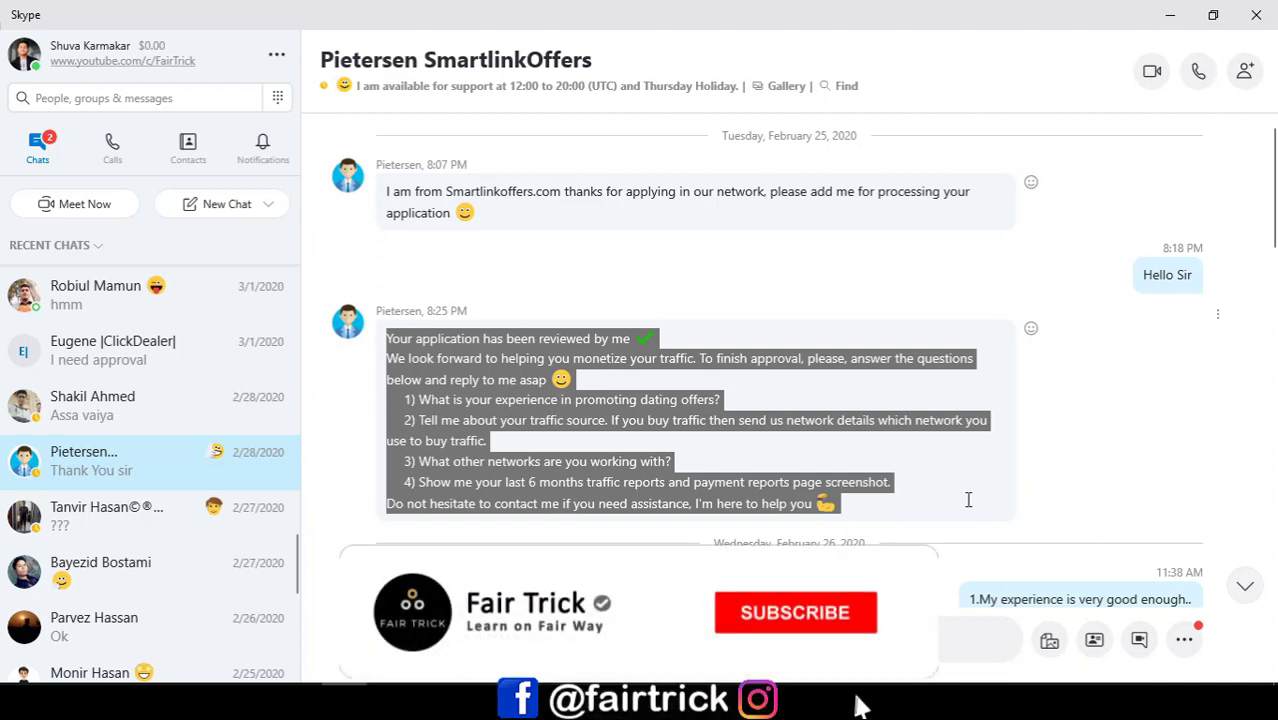
pyautogui.click(498, 384)
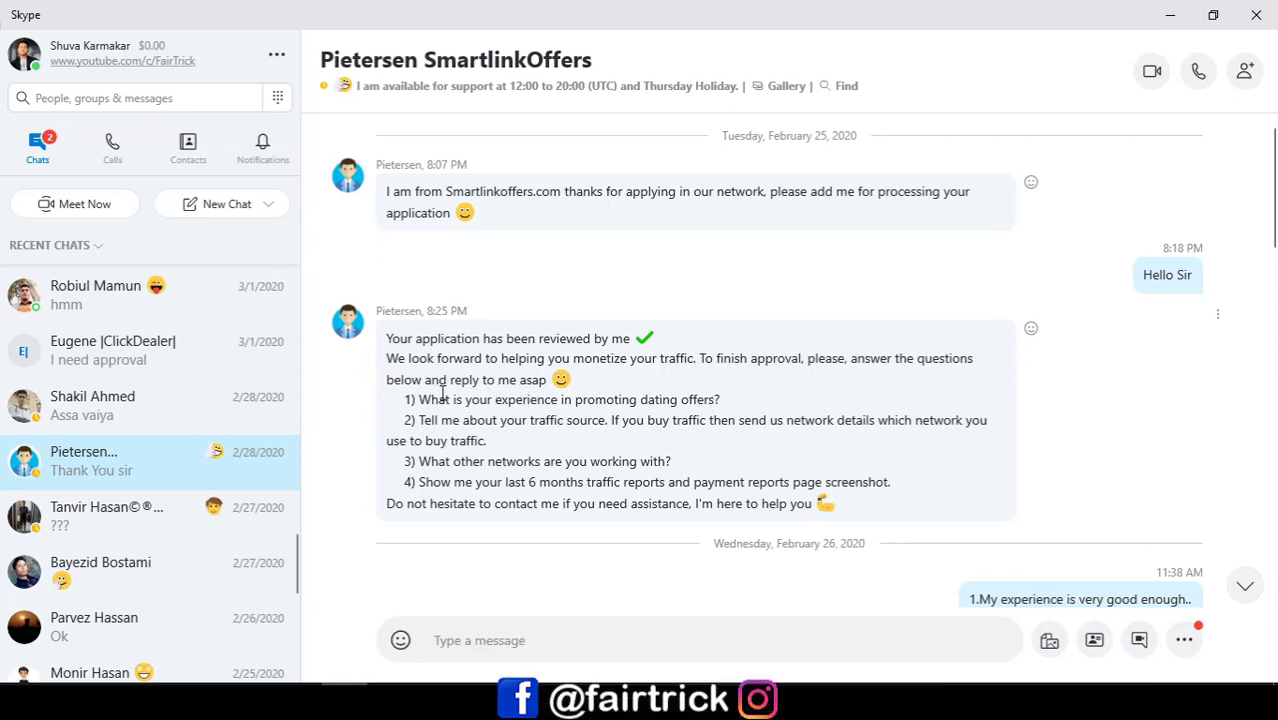
pyautogui.moveTo(853, 503); pyautogui.dragTo(386, 338)
pyautogui.rightClick(386, 338)
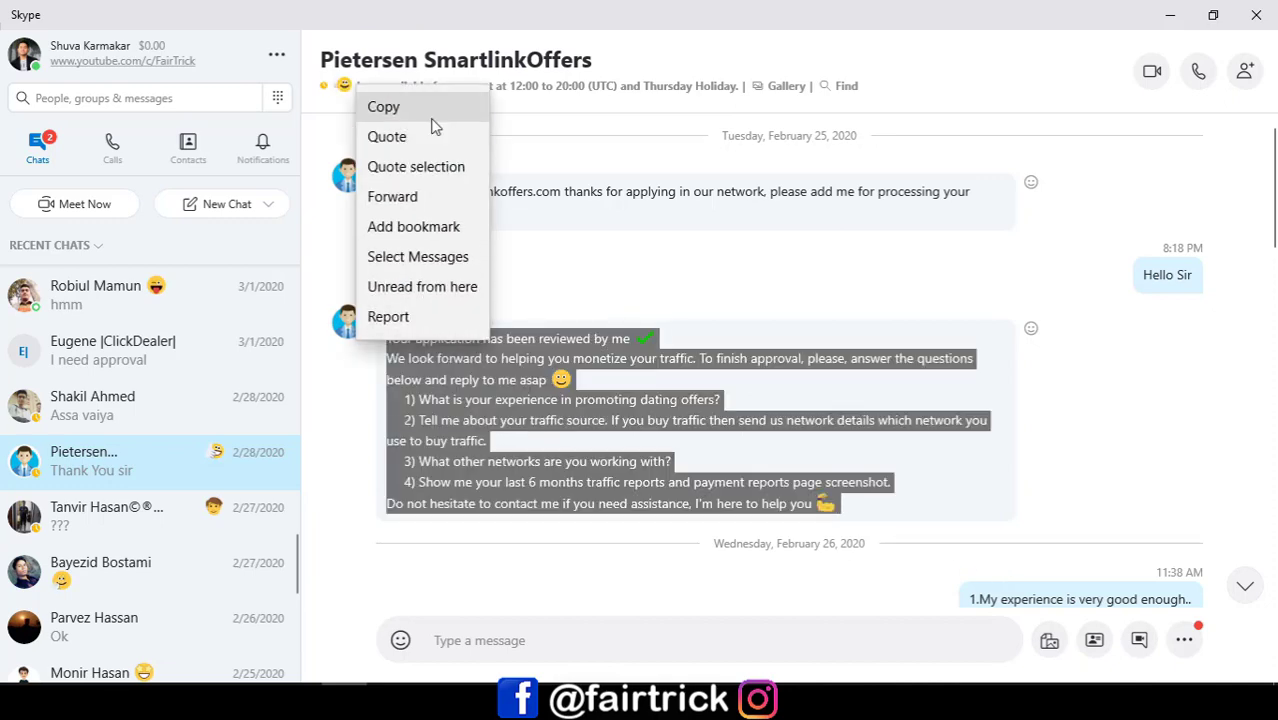
pyautogui.click(432, 112)
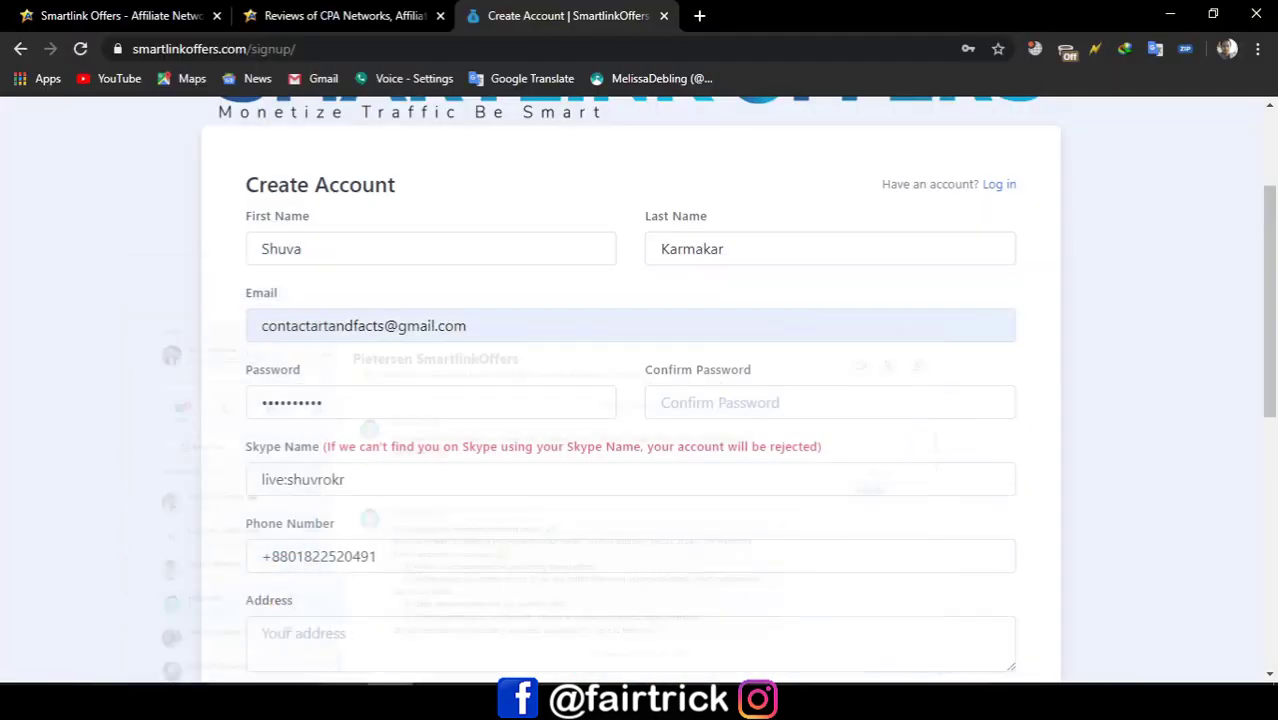
# Step: Translate the copied approval questions from English to Bengali in Google Translate, then return to Skype
pyautogui.click(699, 15)
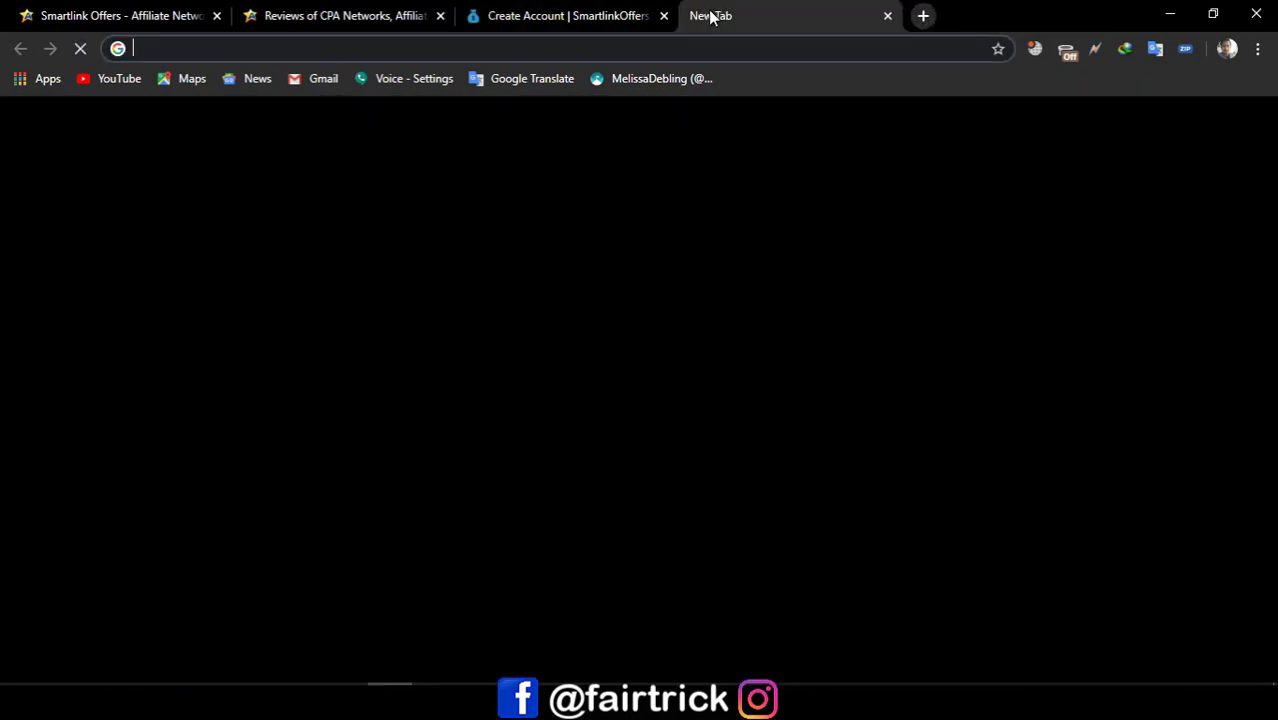
pyautogui.write('tra')
pyautogui.press('Return')
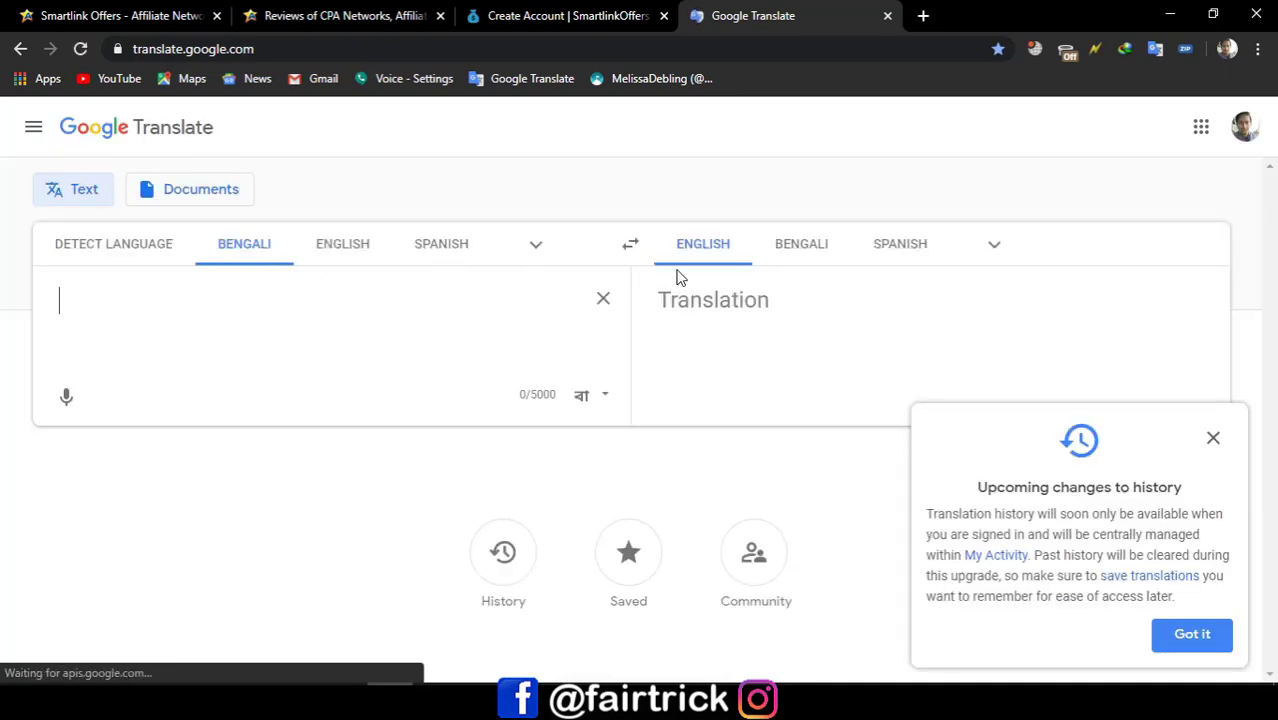
pyautogui.click(343, 246)
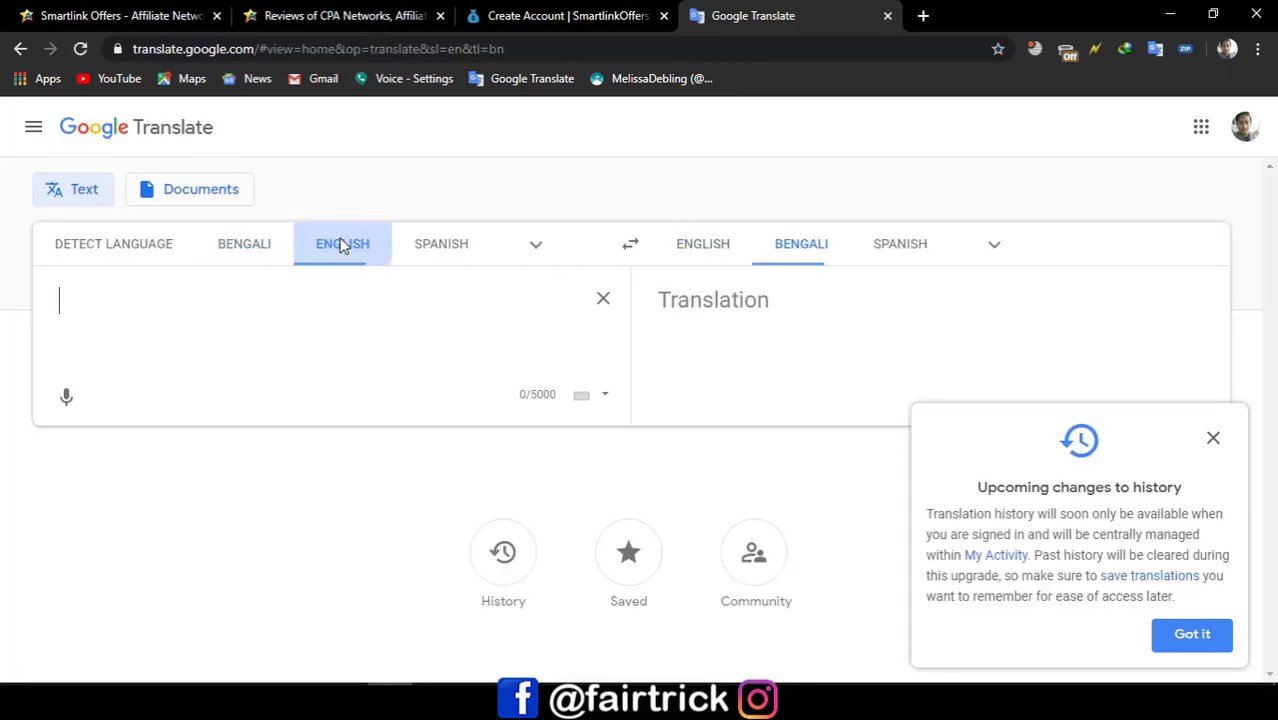
pyautogui.rightClick(178, 321)
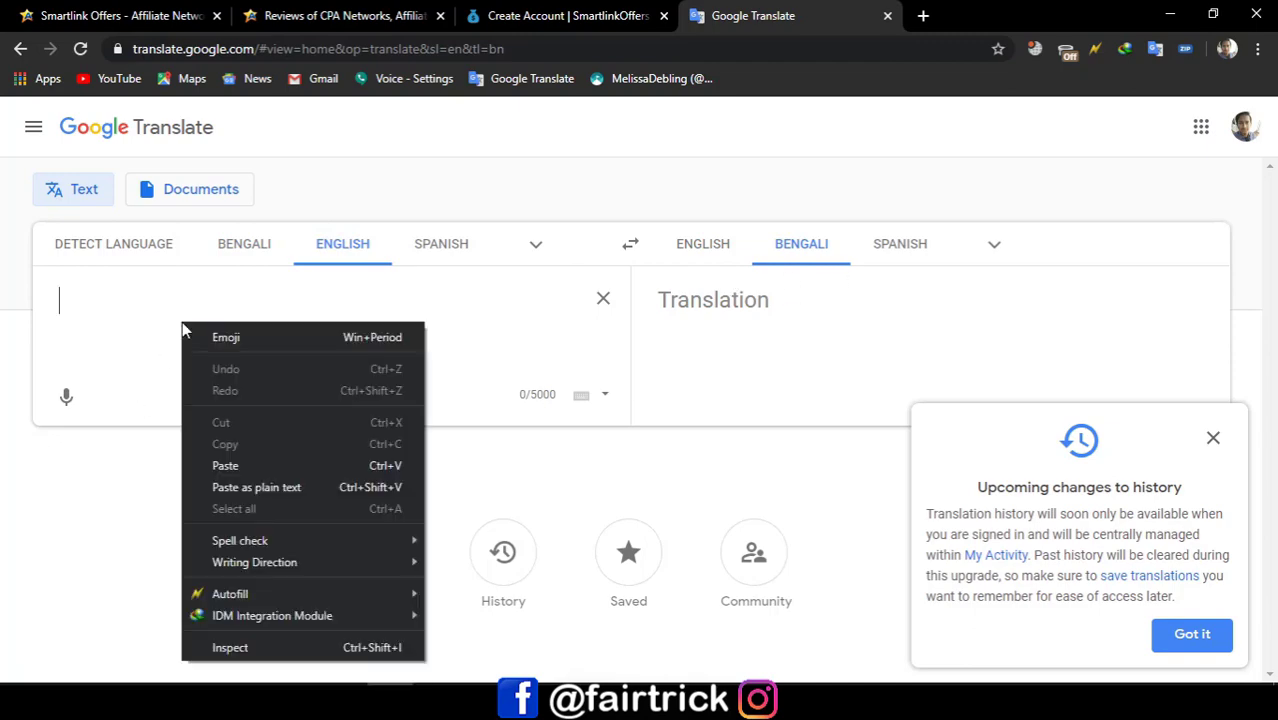
pyautogui.click(248, 472)
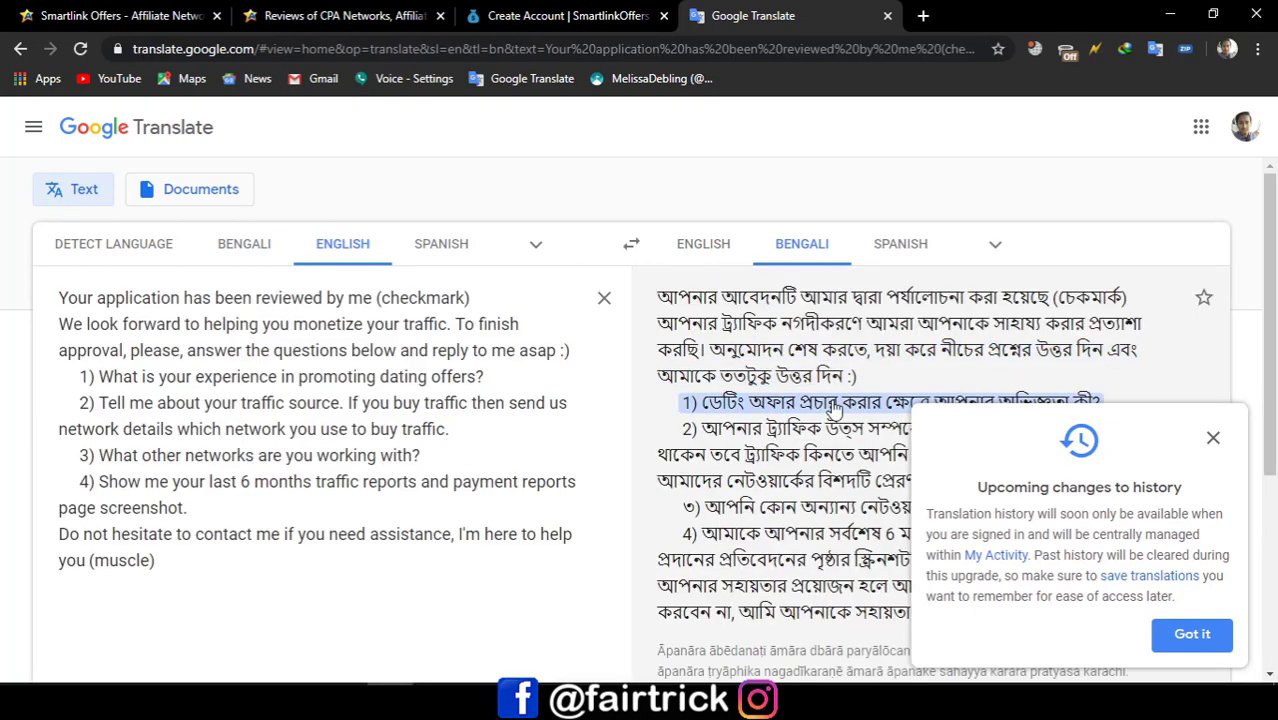
pyautogui.click(1212, 439)
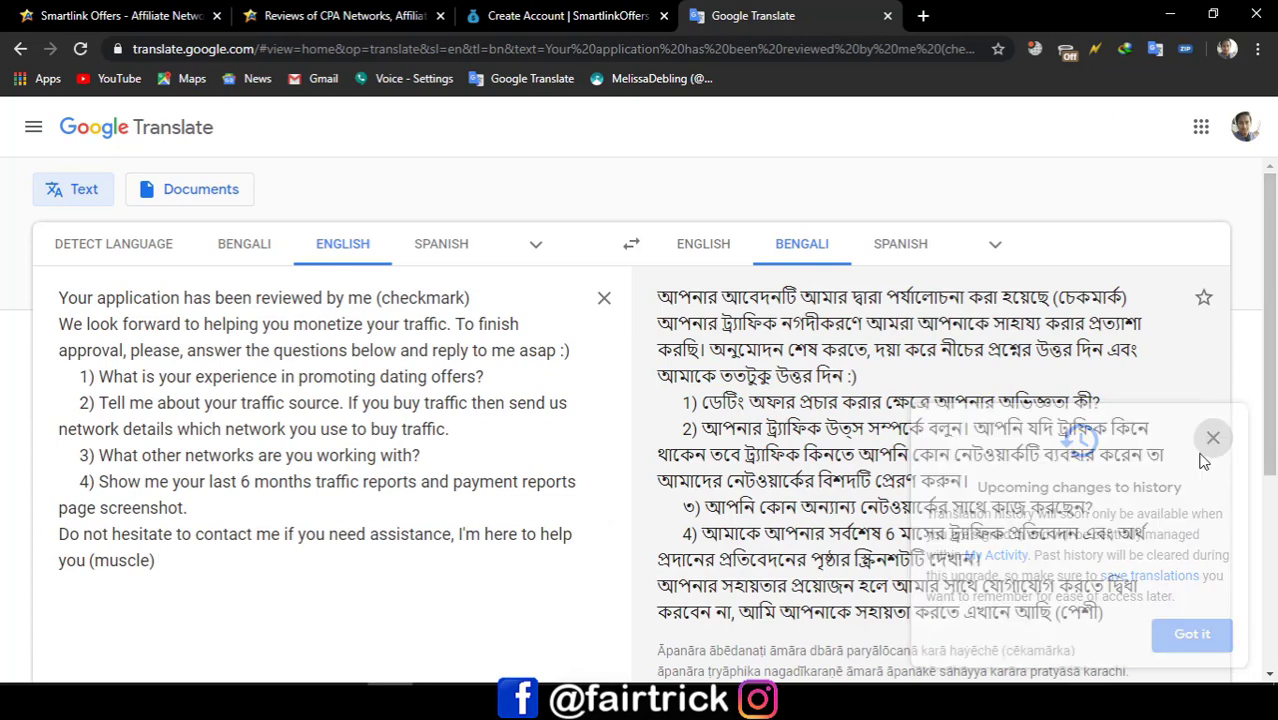
pyautogui.scroll(-1, 700, 368)
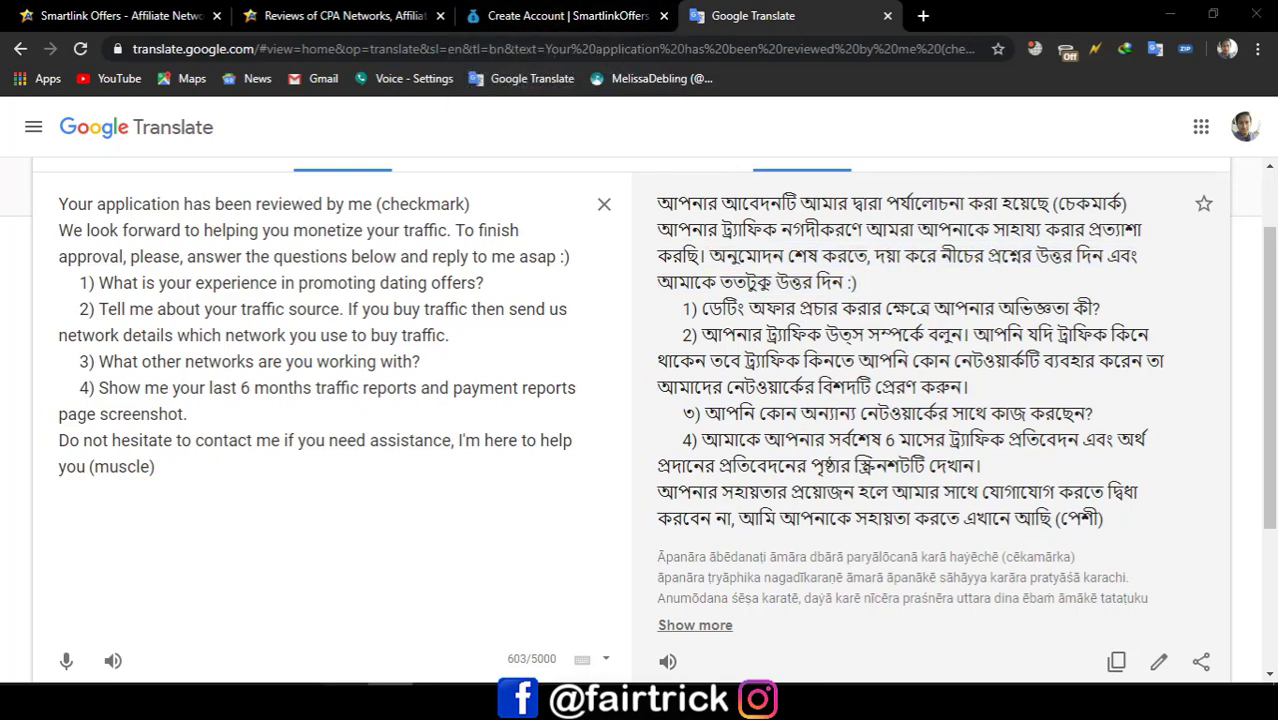
pyautogui.hotkey('alt', 'Tab')
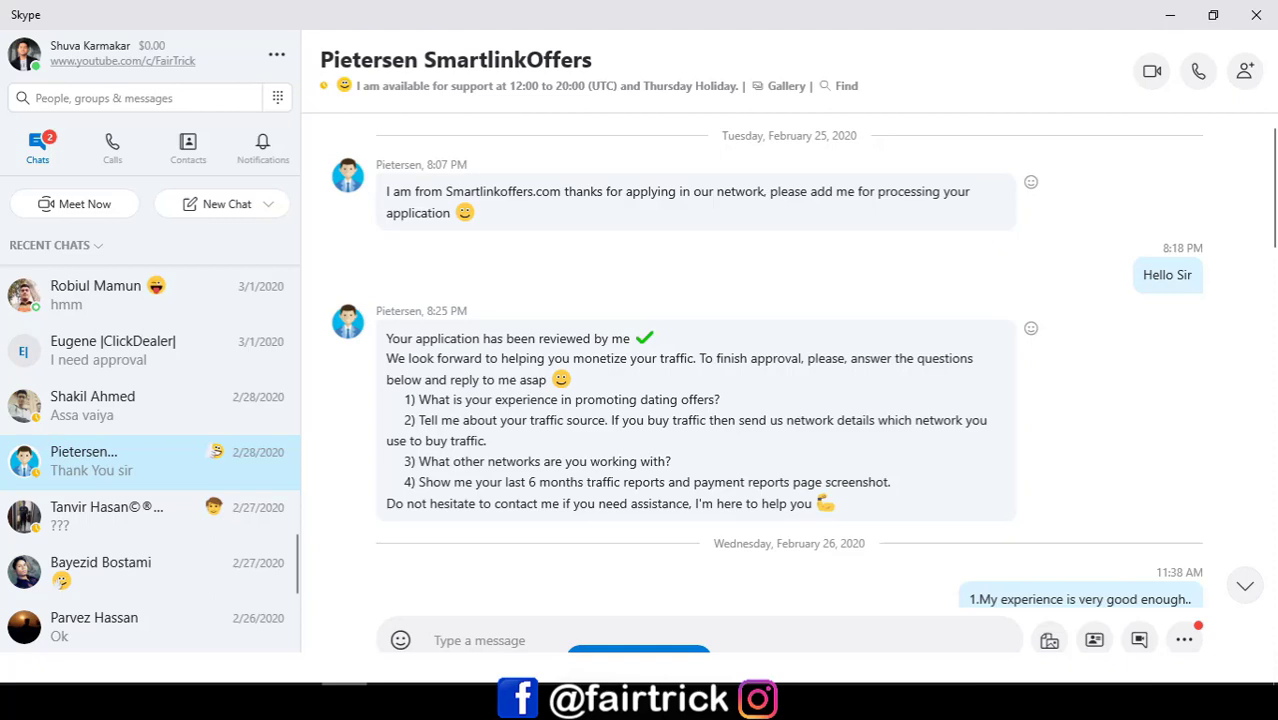
pyautogui.scroll(-3, 1104, 550)
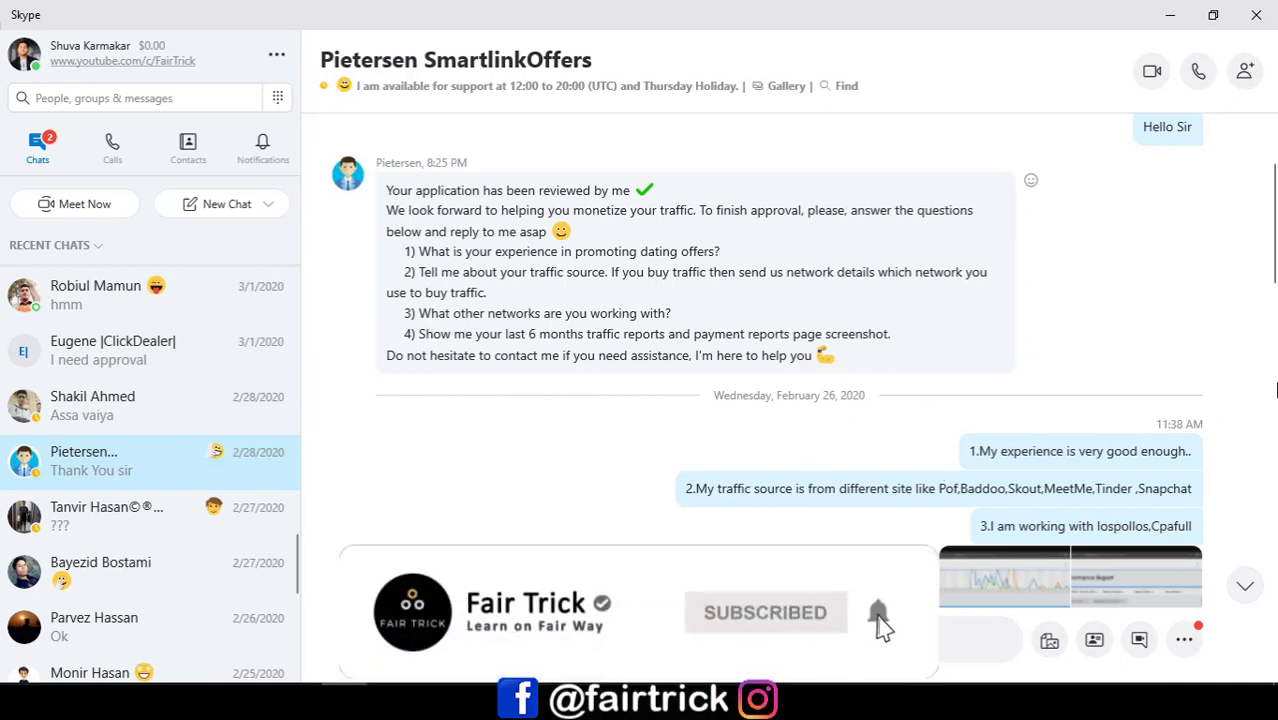
pyautogui.scroll(-3, 1240, 276)
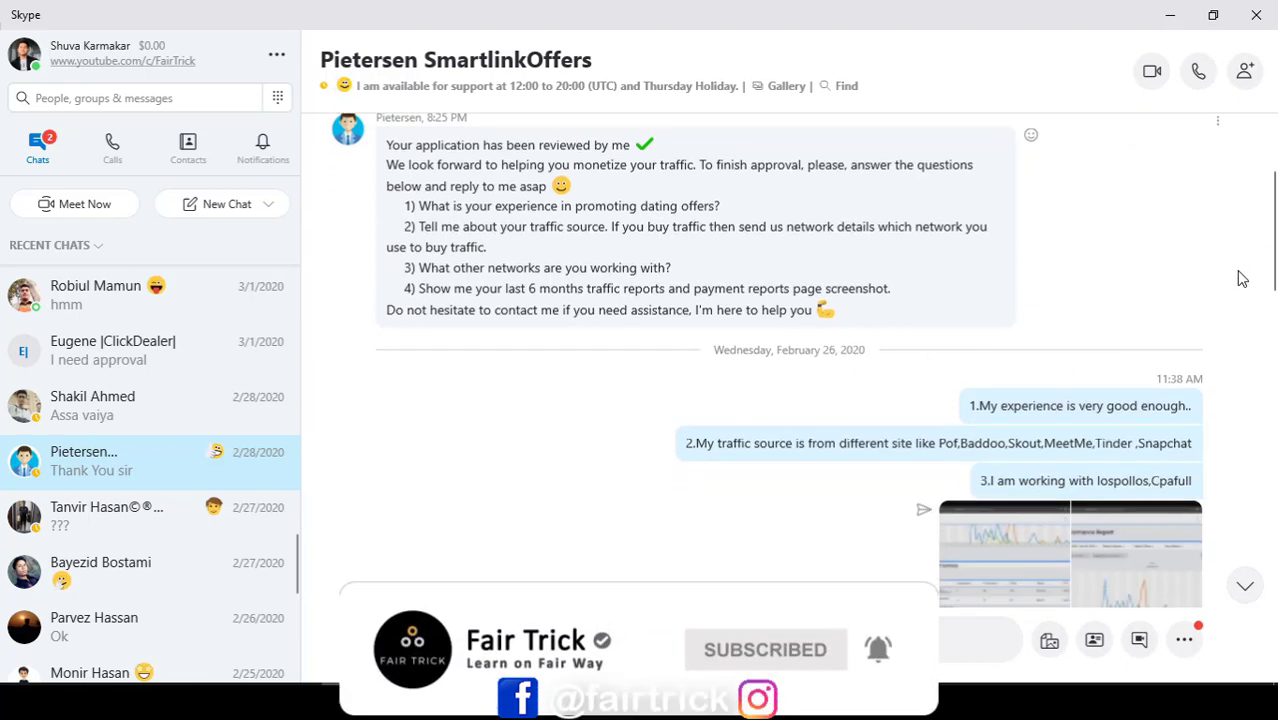
pyautogui.scroll(-1, 1136, 463)
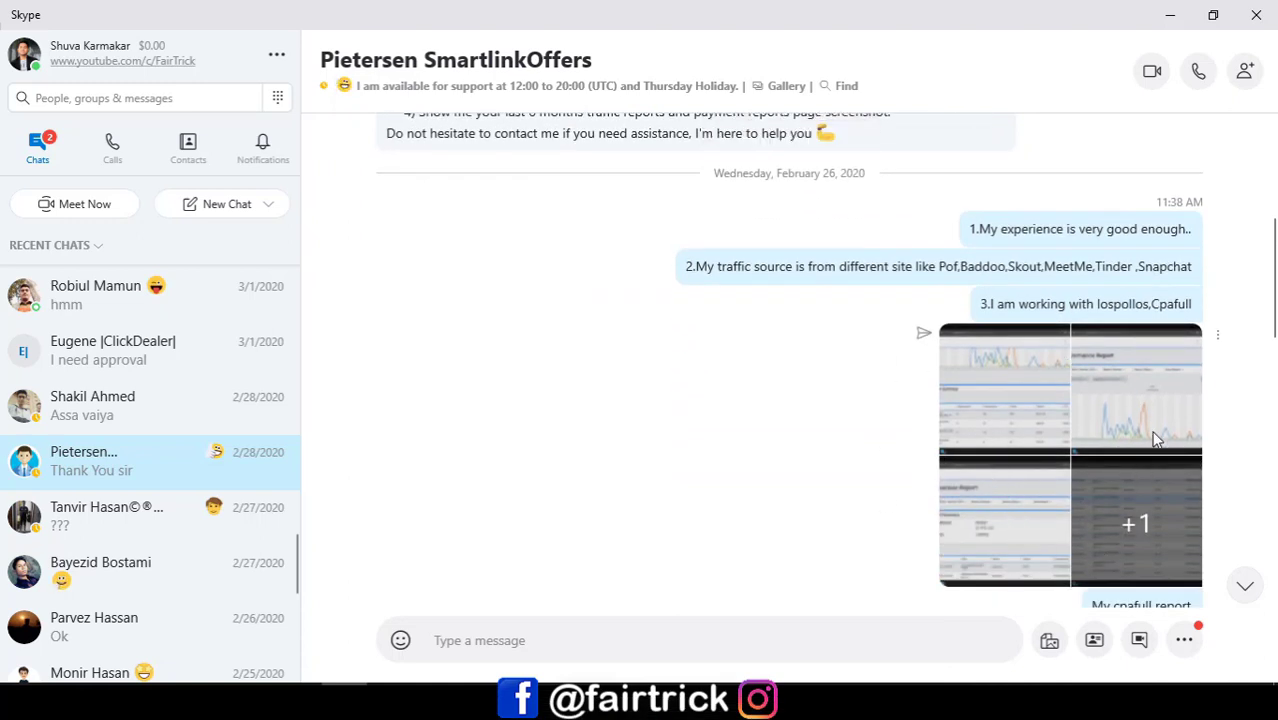
pyautogui.scroll(2, 1150, 432)
pyautogui.scroll(-1, 1150, 440)
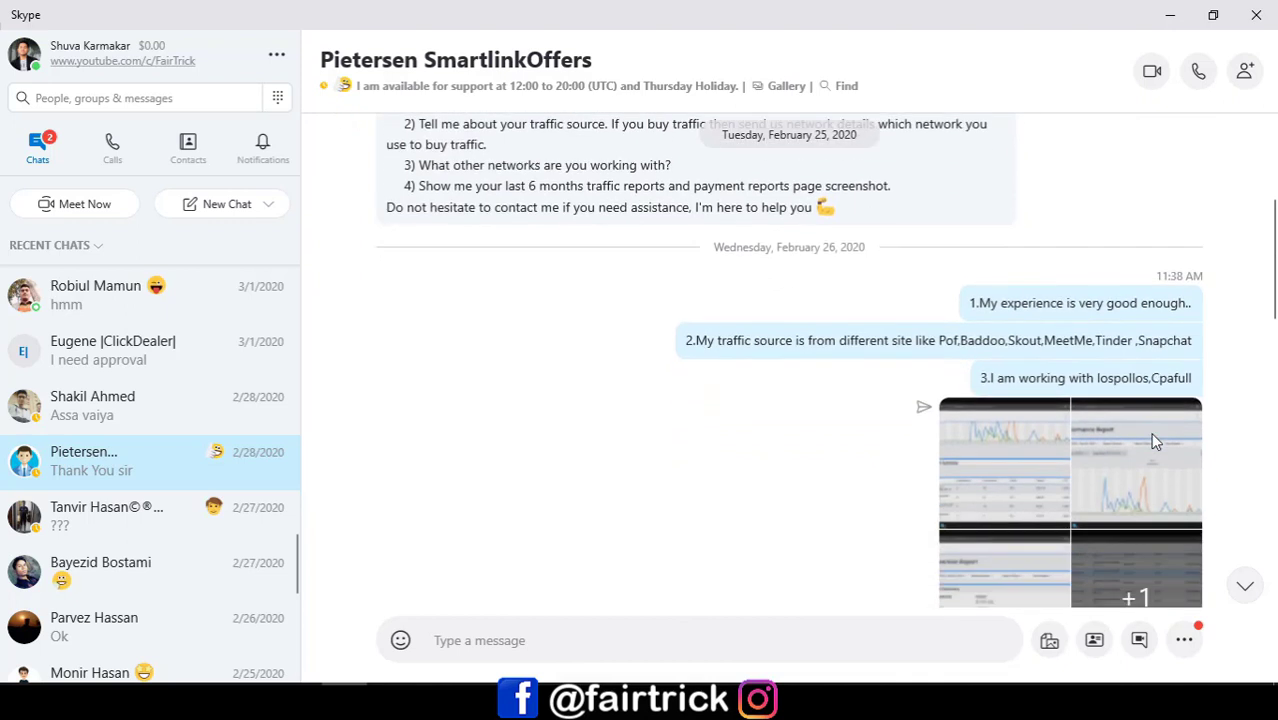
pyautogui.scroll(2, 1152, 440)
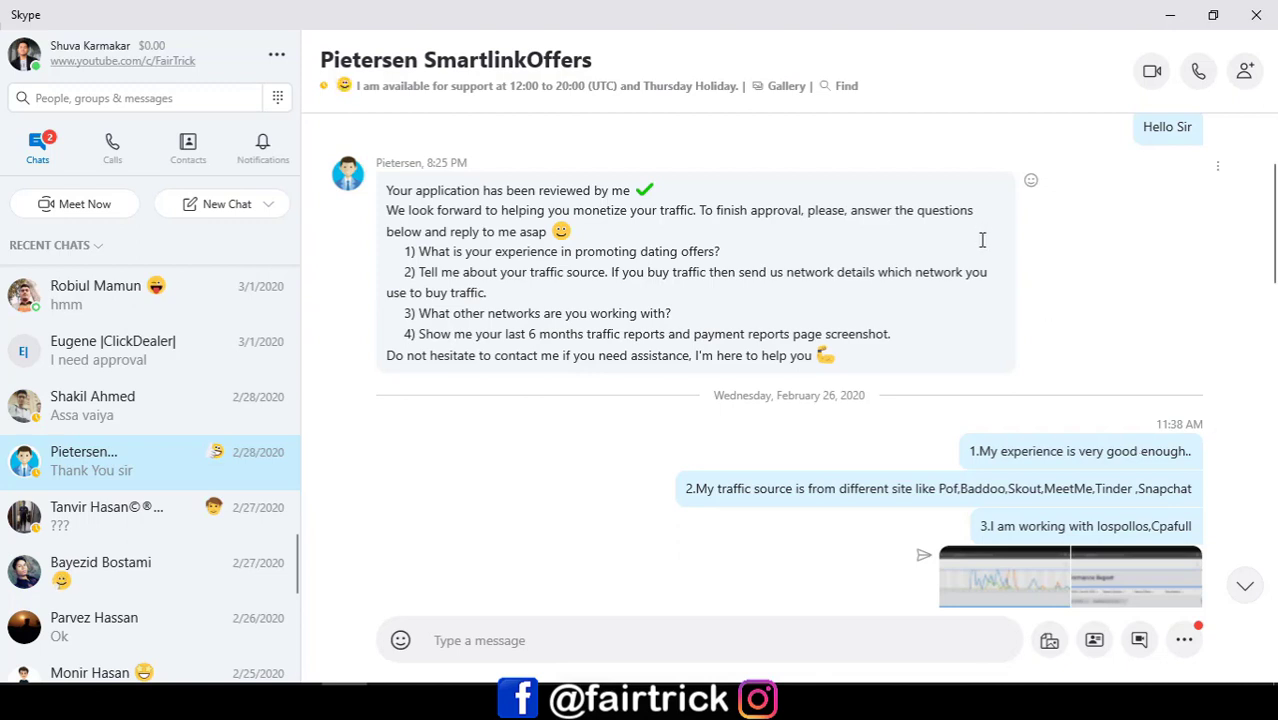
pyautogui.scroll(-3, 980, 260)
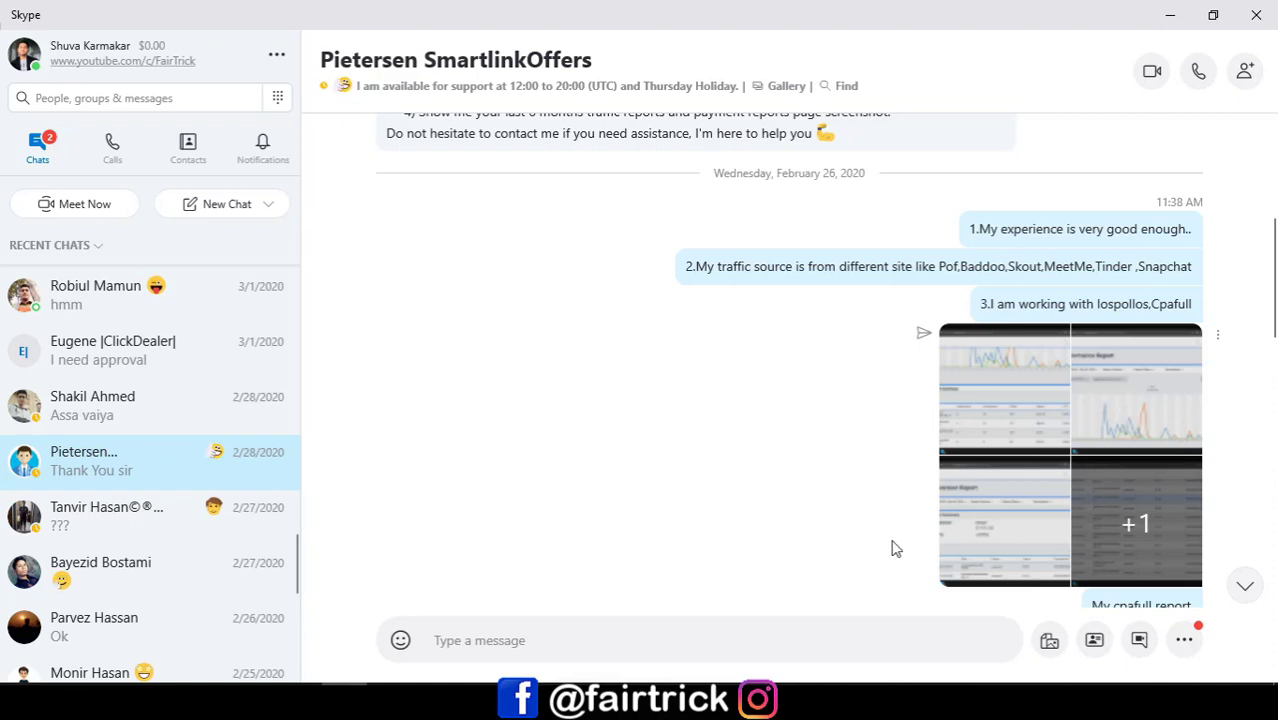
pyautogui.scroll(-2, 803, 535)
pyautogui.scroll(3, 808, 520)
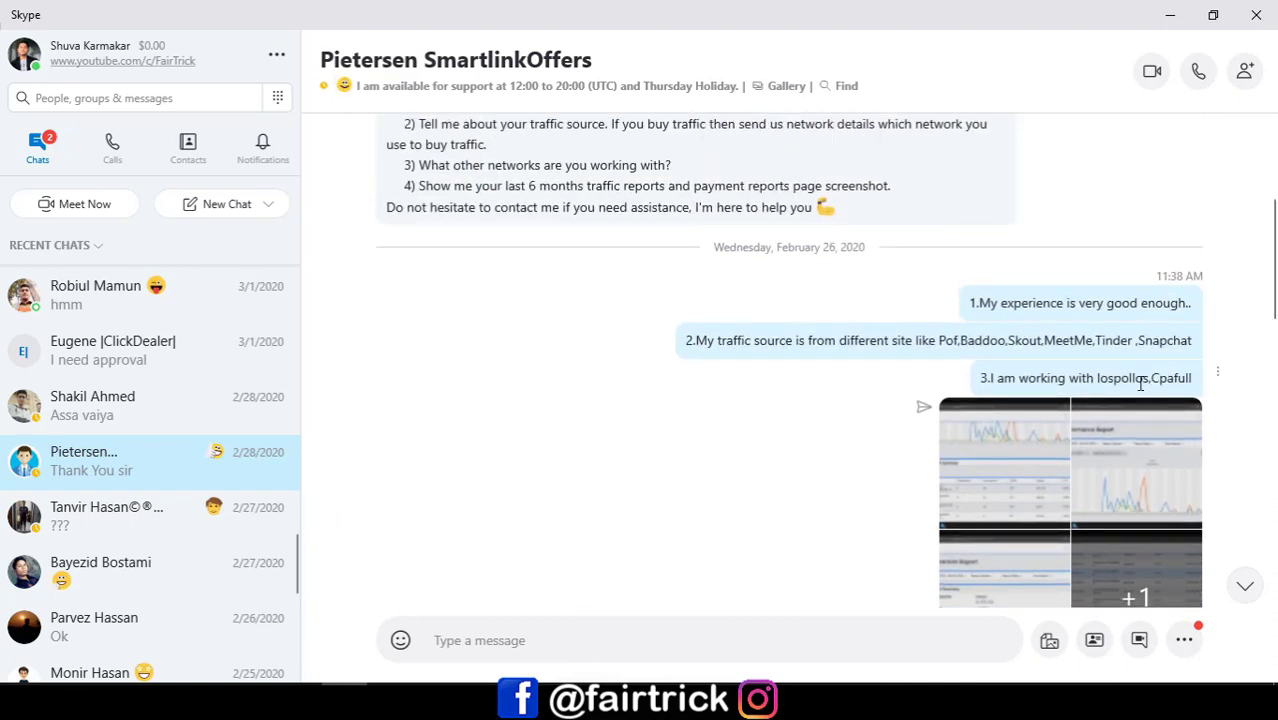
pyautogui.scroll(-2, 1072, 410)
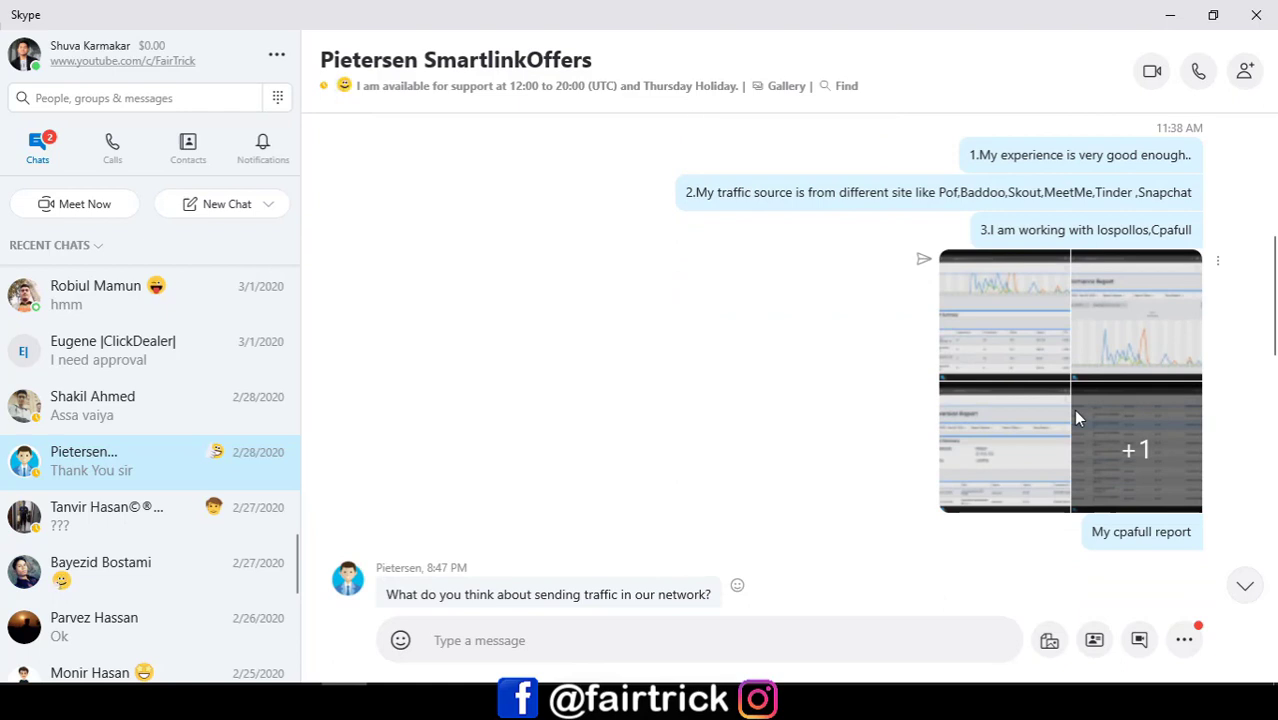
pyautogui.scroll(-2, 1073, 409)
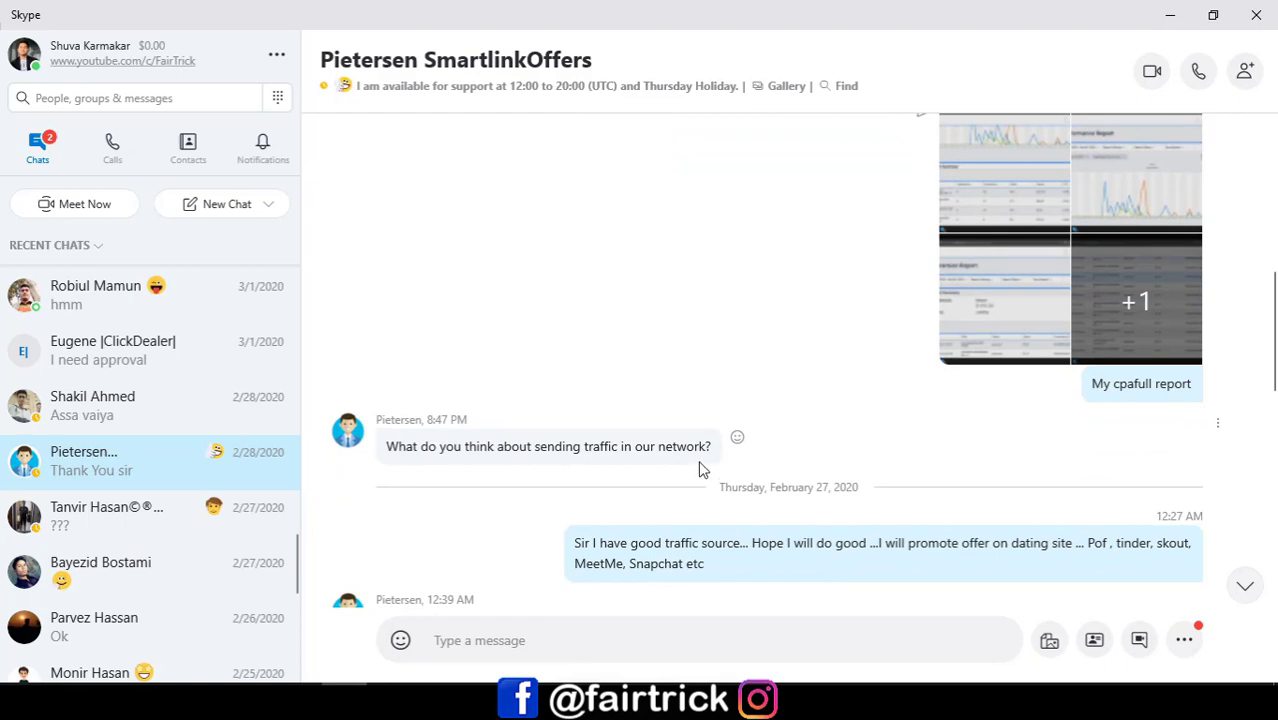
# Step: Scroll through the Skype support chat to read the account's Approved message
pyautogui.scroll(-1, 666, 406)
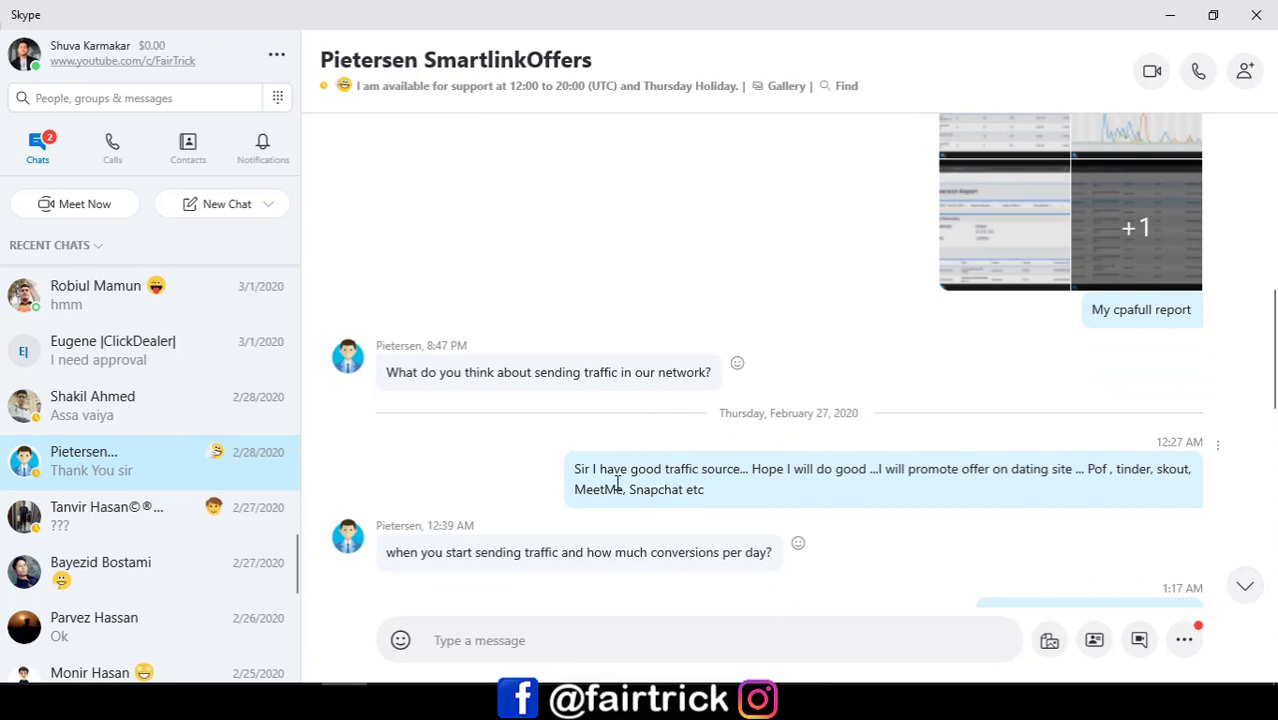
pyautogui.moveTo(578, 470); pyautogui.dragTo(772, 500)
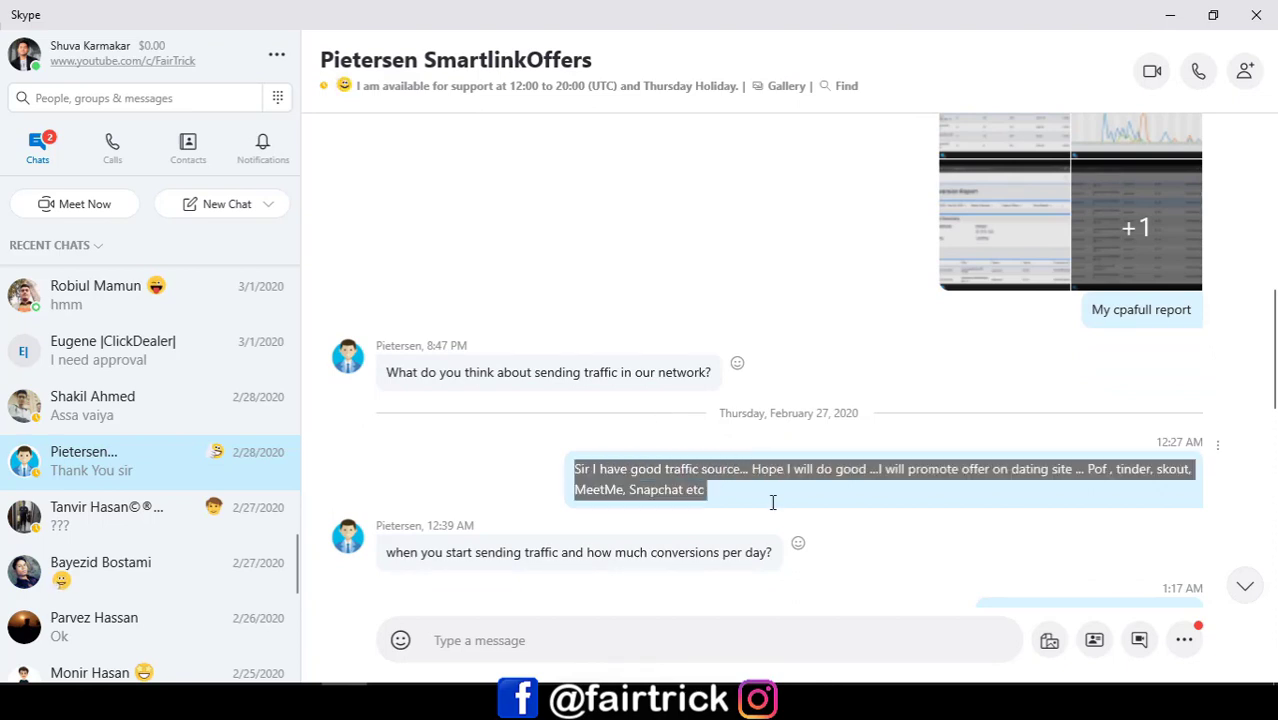
pyautogui.click(955, 488)
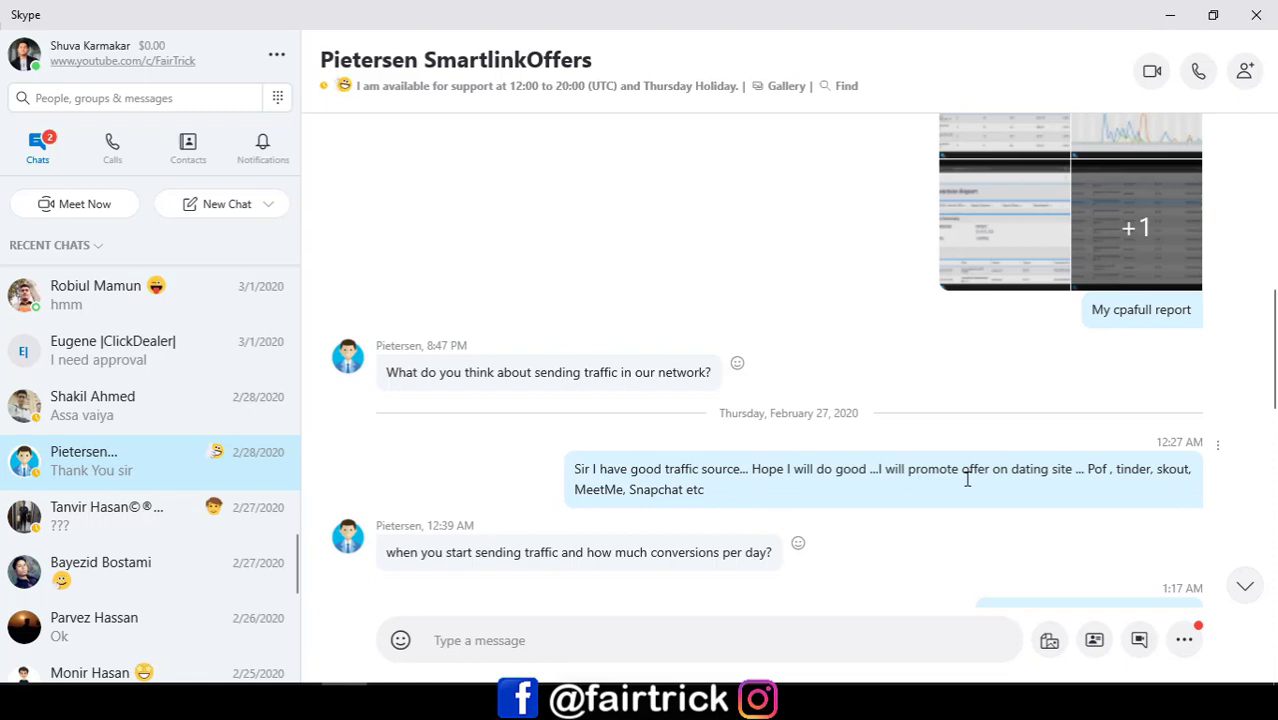
pyautogui.scroll(-3, 995, 438)
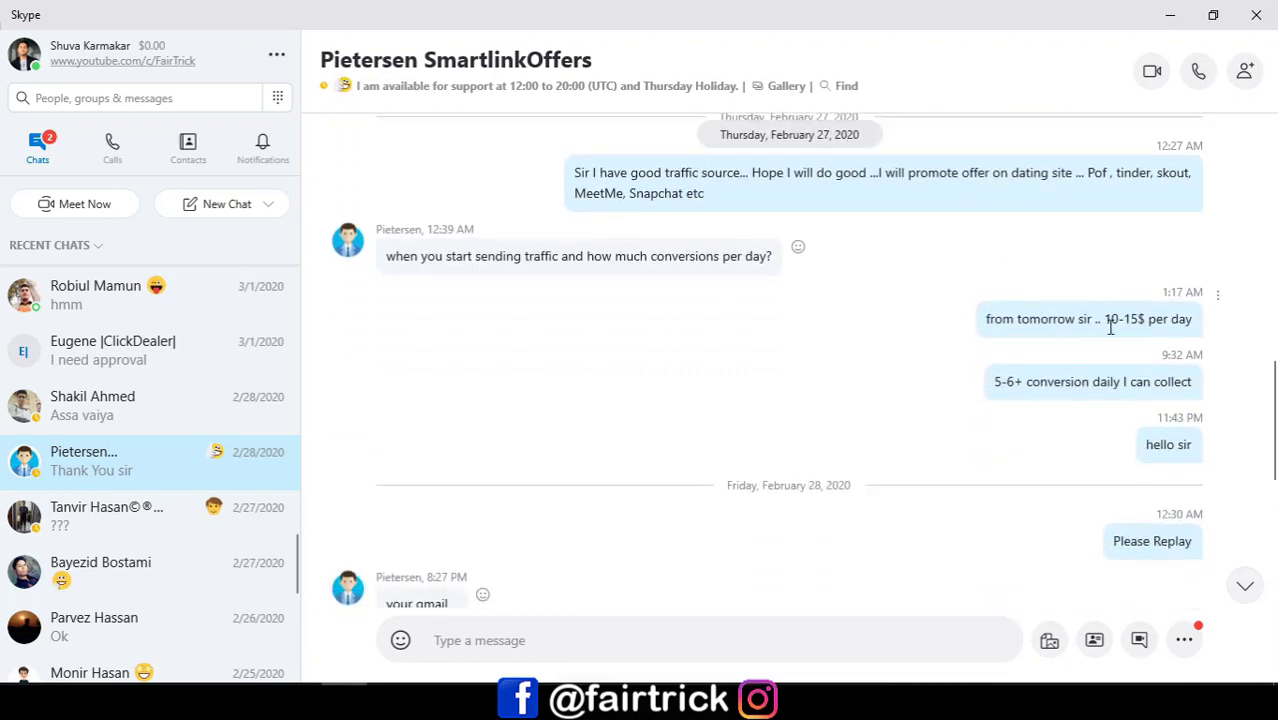
pyautogui.scroll(-2, 1099, 329)
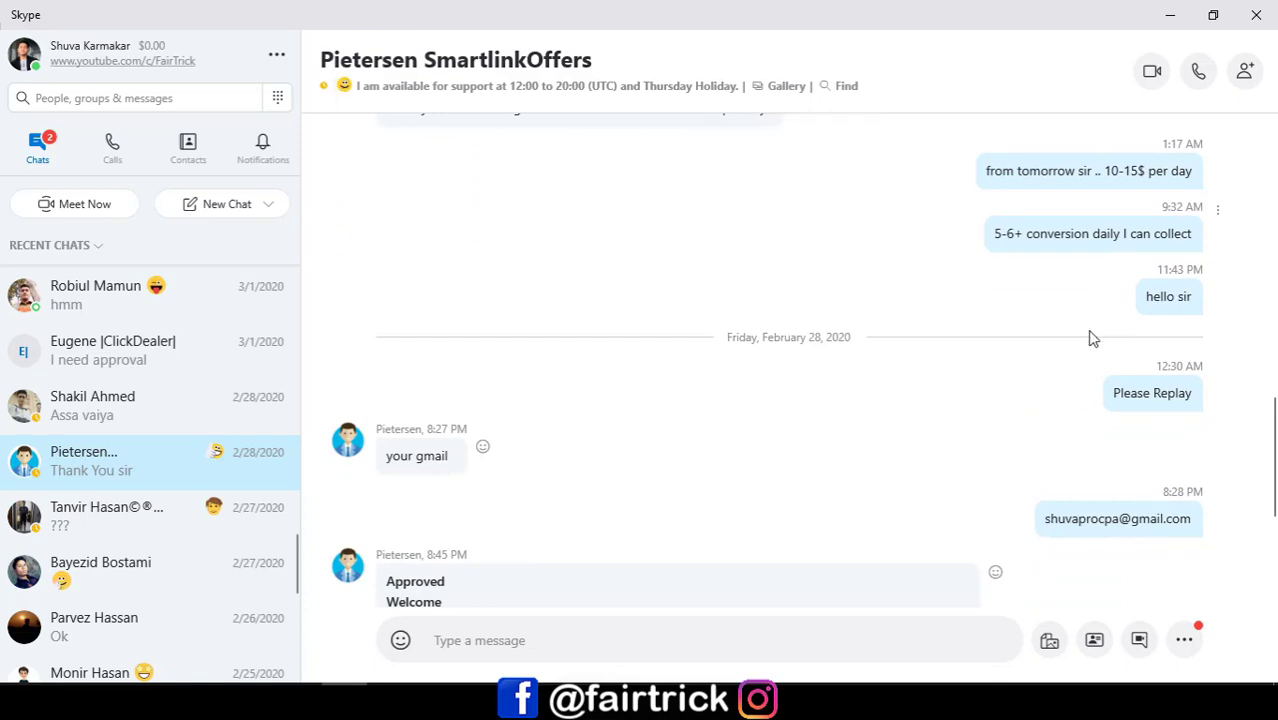
pyautogui.scroll(-3, 822, 456)
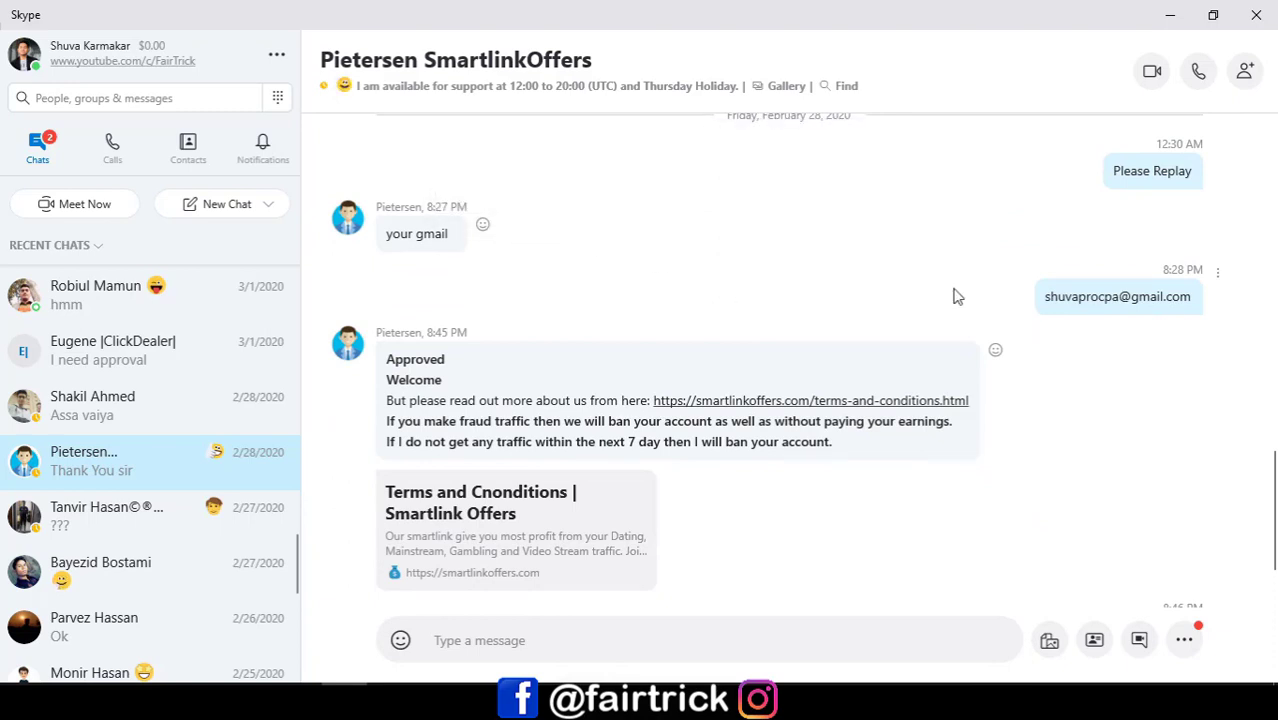
pyautogui.scroll(-1, 771, 360)
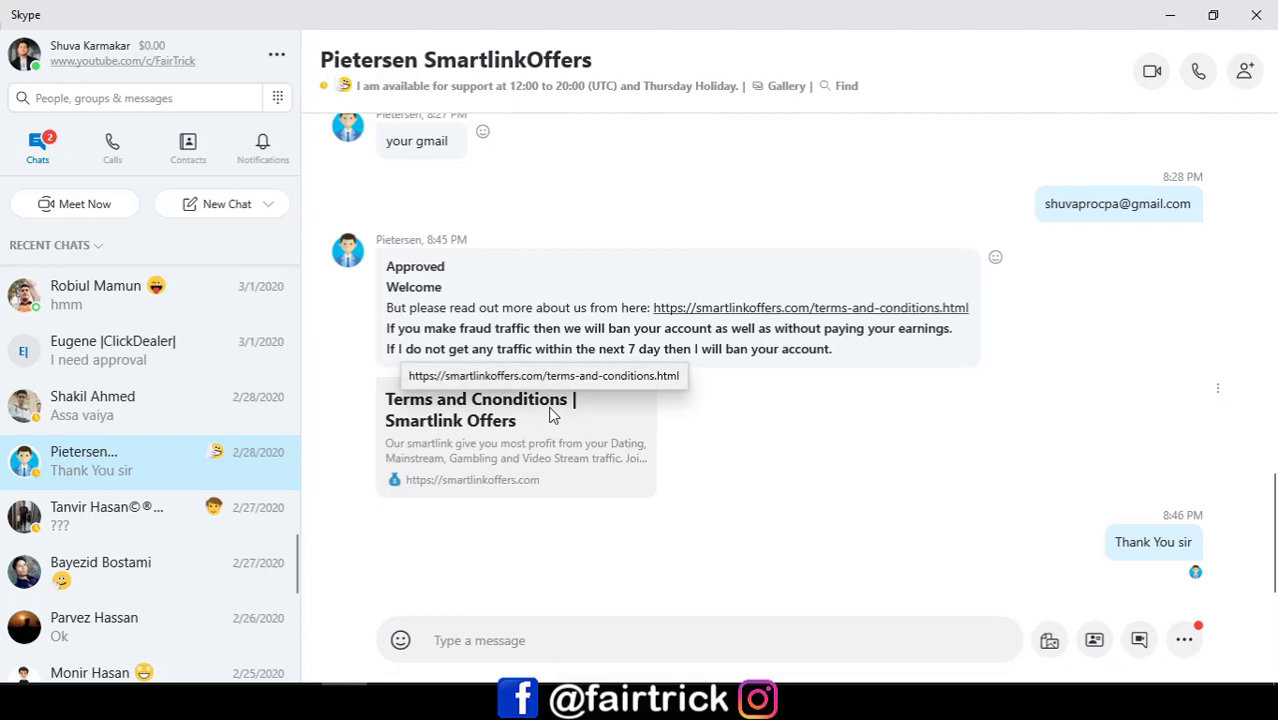
pyautogui.scroll(6, 552, 415)
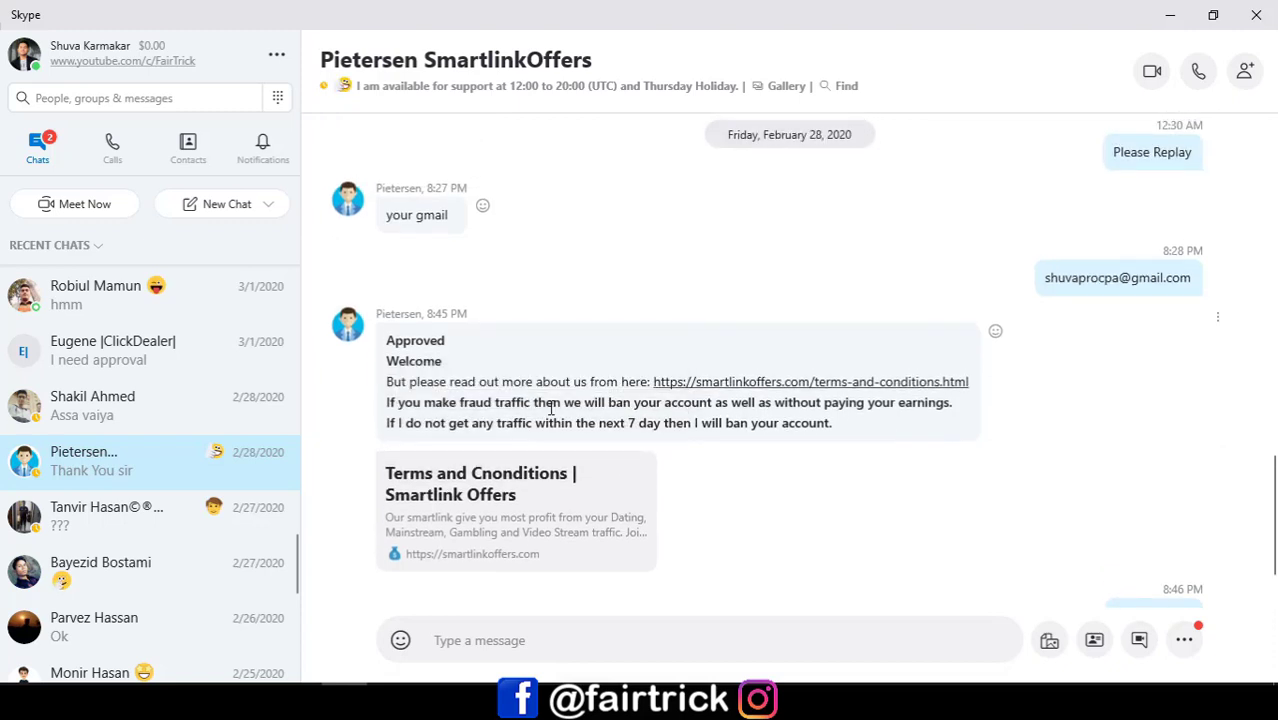
pyautogui.scroll(10, 552, 415)
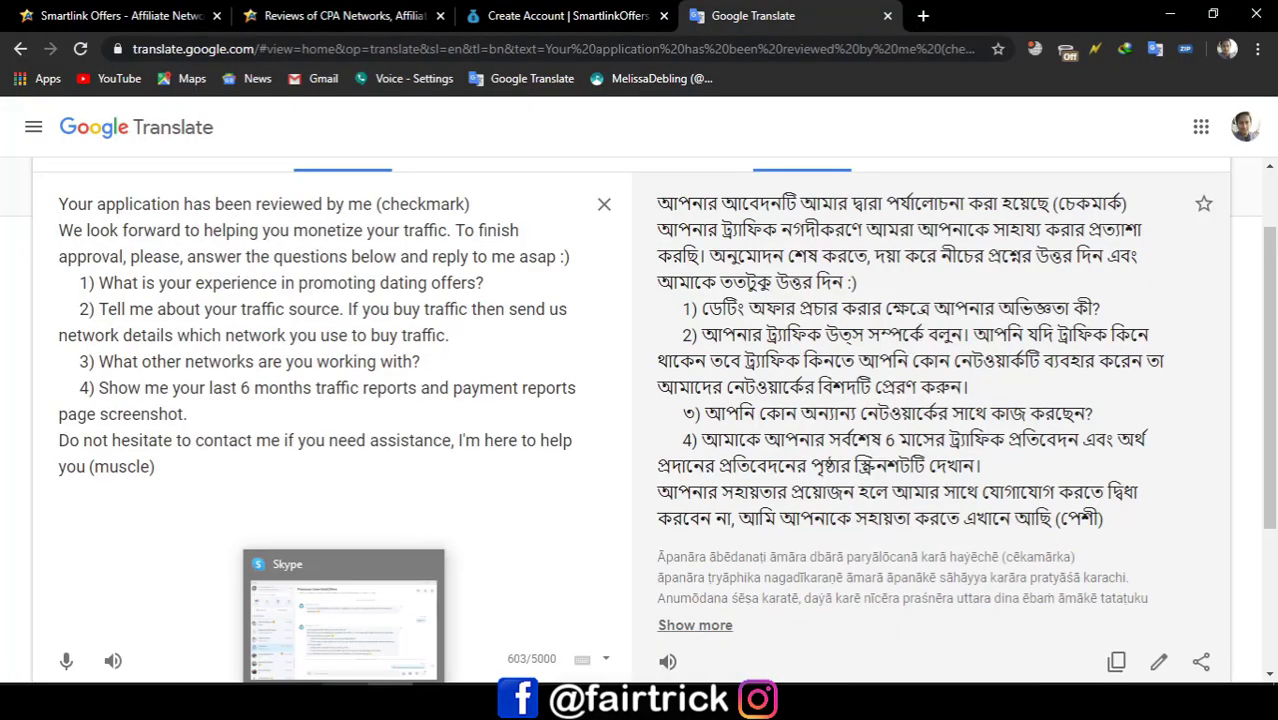
# Step: Log in to SmartlinkOffers with the saved credentials and review the dashboard's 0 clicks and $0.000 balance
pyautogui.click(588, 12)
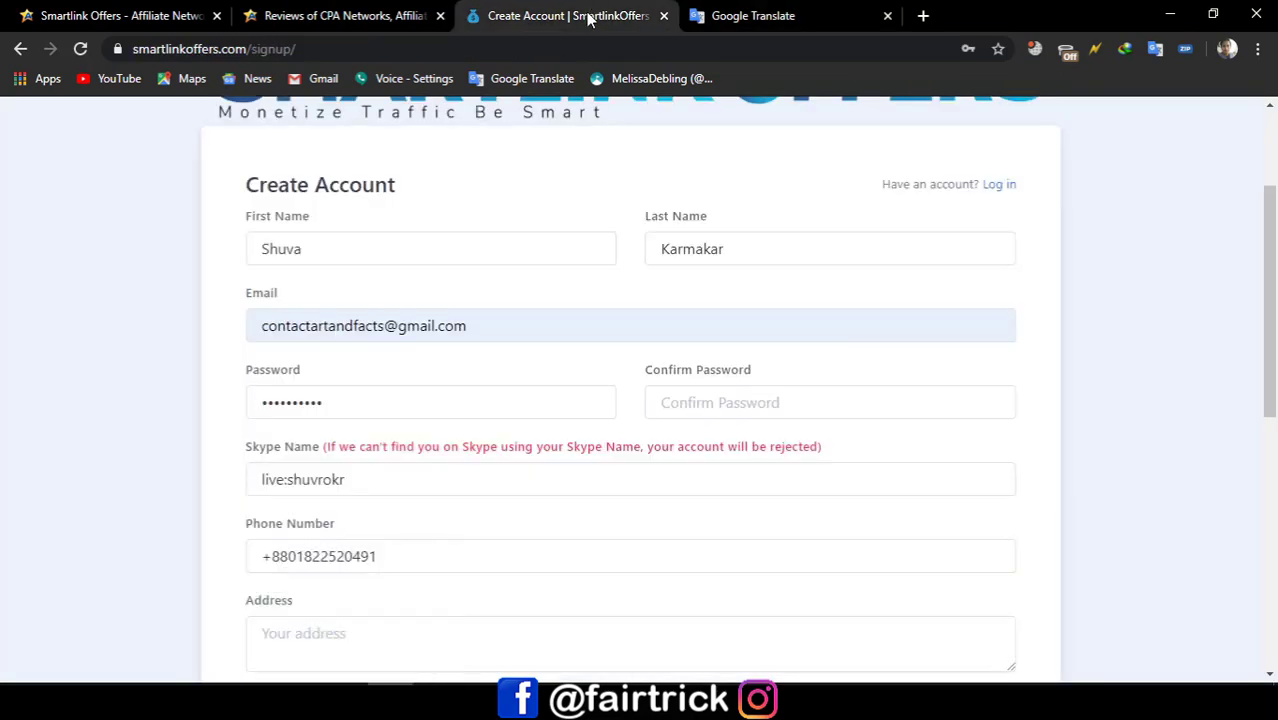
pyautogui.scroll(3, 442, 274)
pyautogui.click(20, 48)
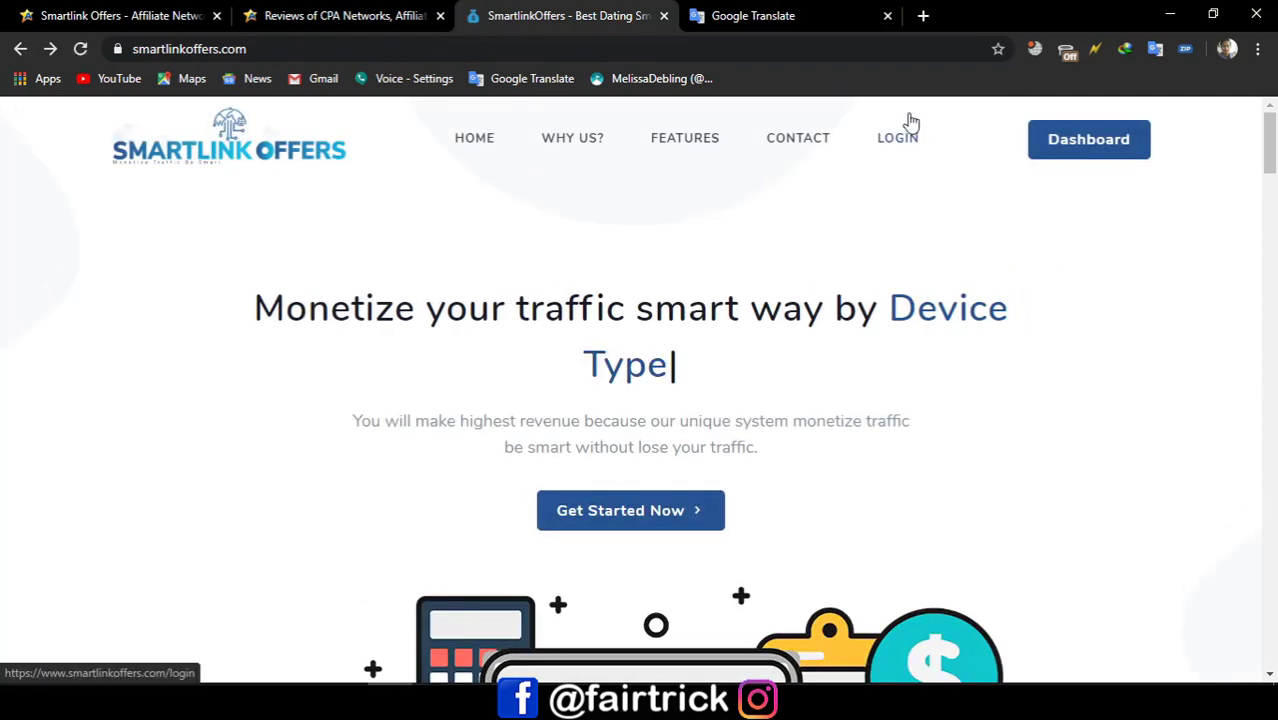
pyautogui.click(910, 137)
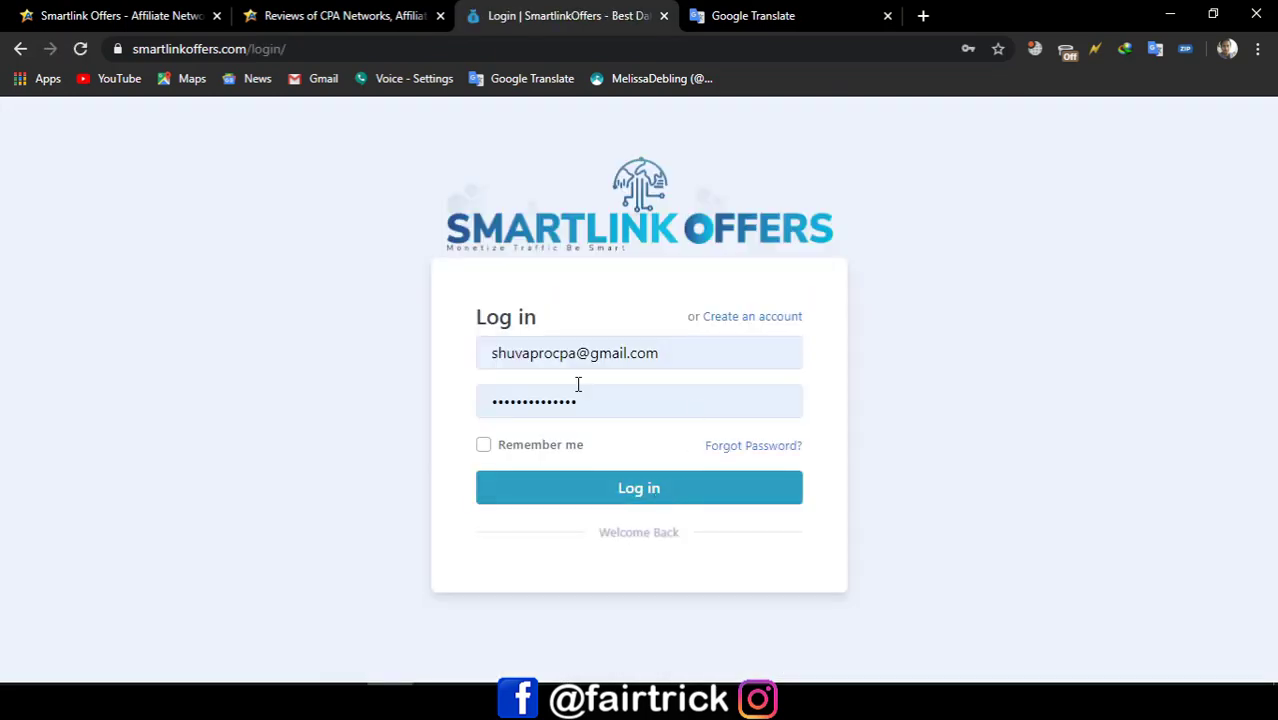
pyautogui.click(632, 490)
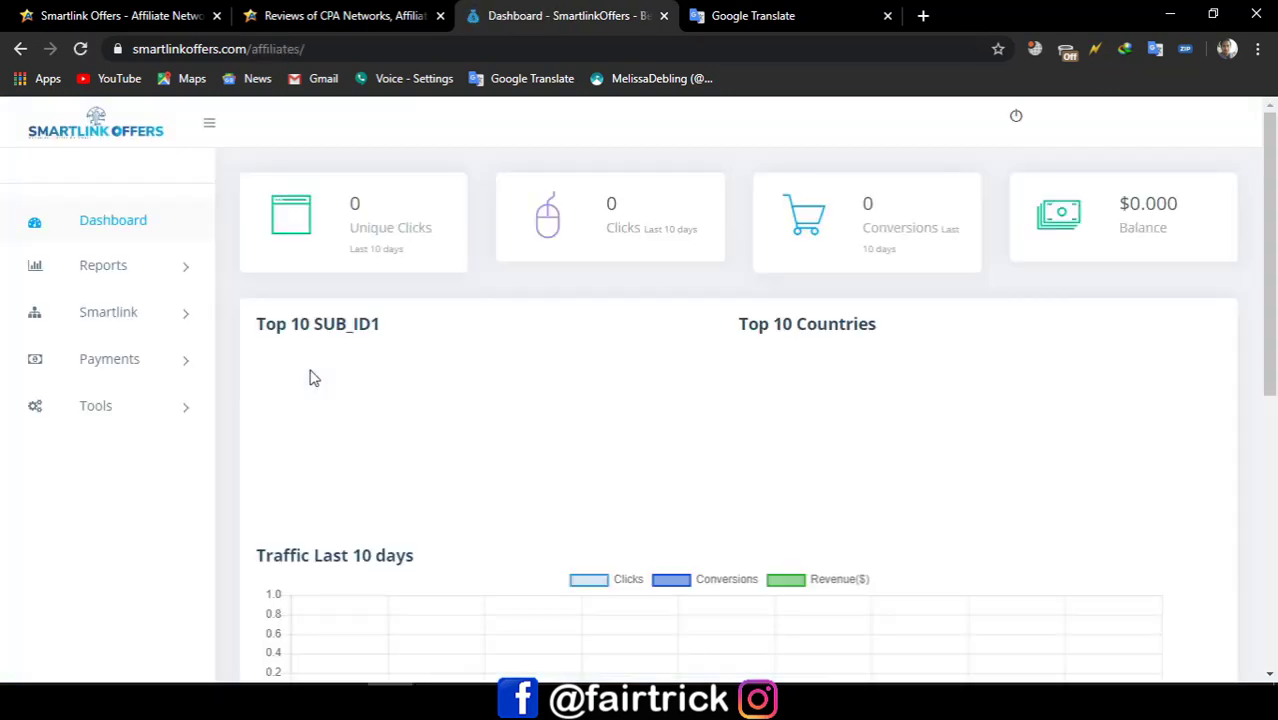
pyautogui.scroll(-2, 314, 372)
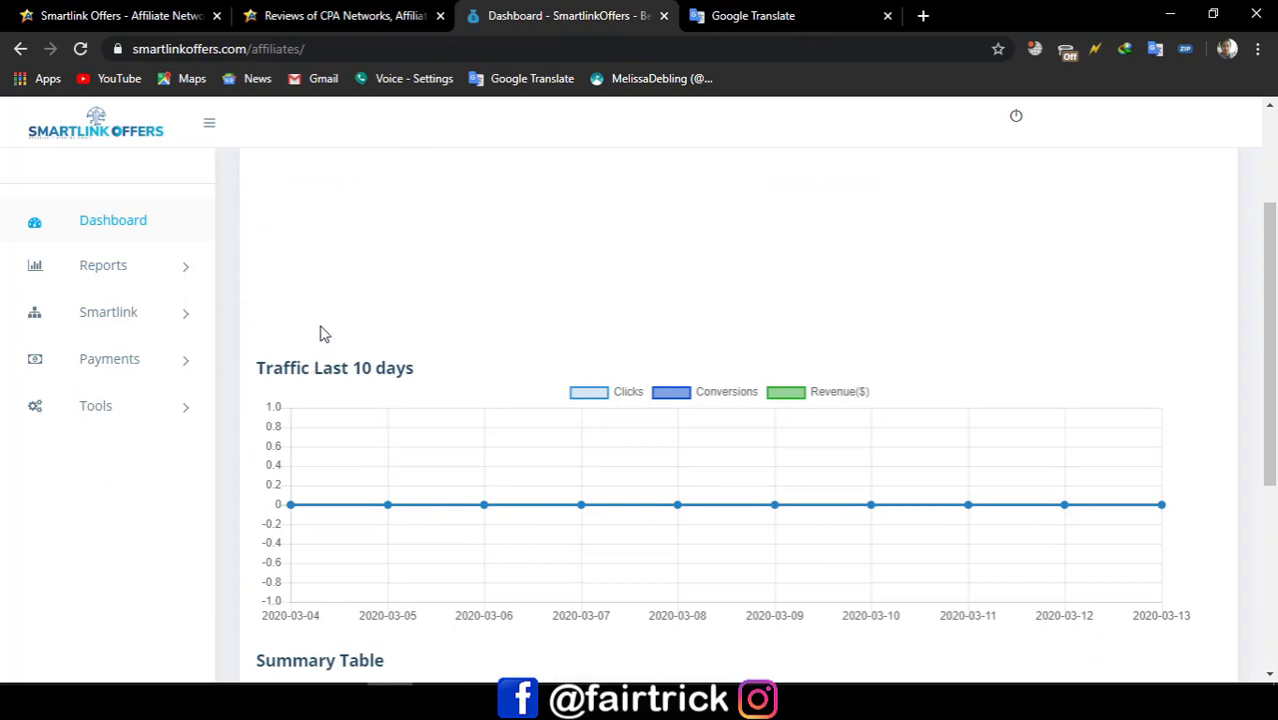
pyautogui.scroll(-4, 1020, 374)
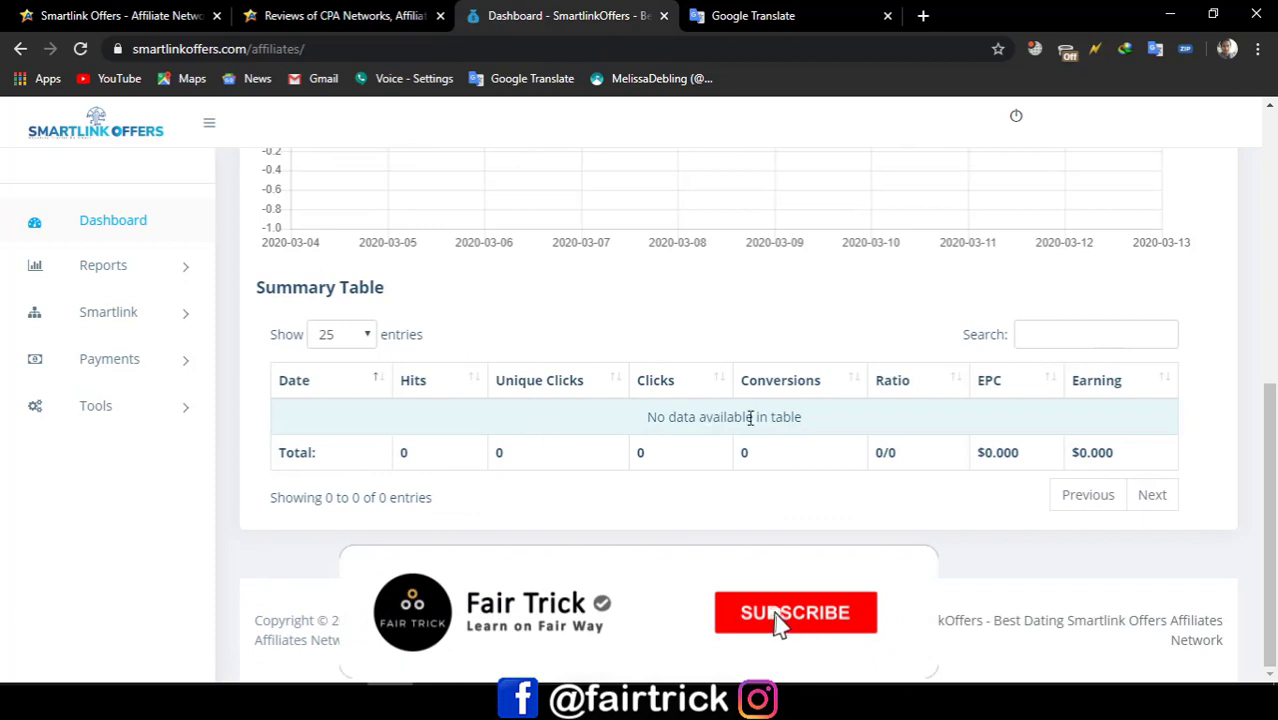
pyautogui.scroll(2, 1254, 413)
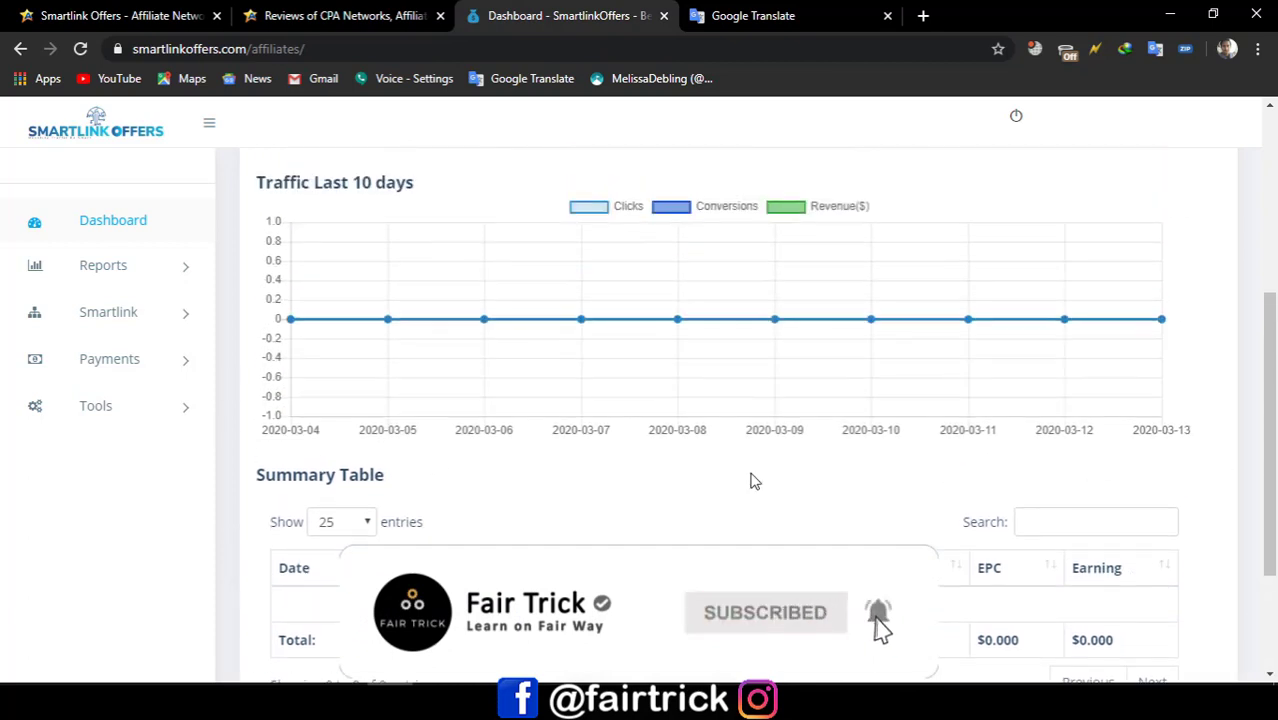
# Step: Go to the Smartlink page showing the Dating smartlink work link
pyautogui.click(104, 266)
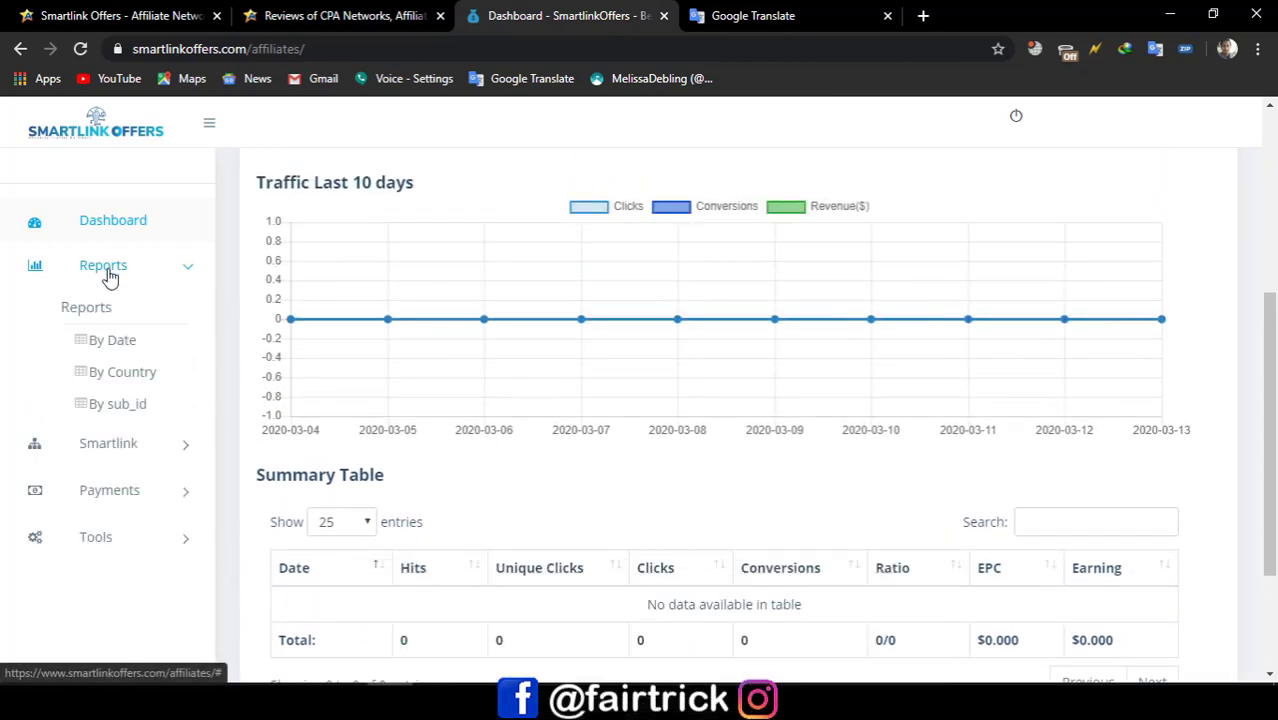
pyautogui.click(109, 272)
pyautogui.click(128, 320)
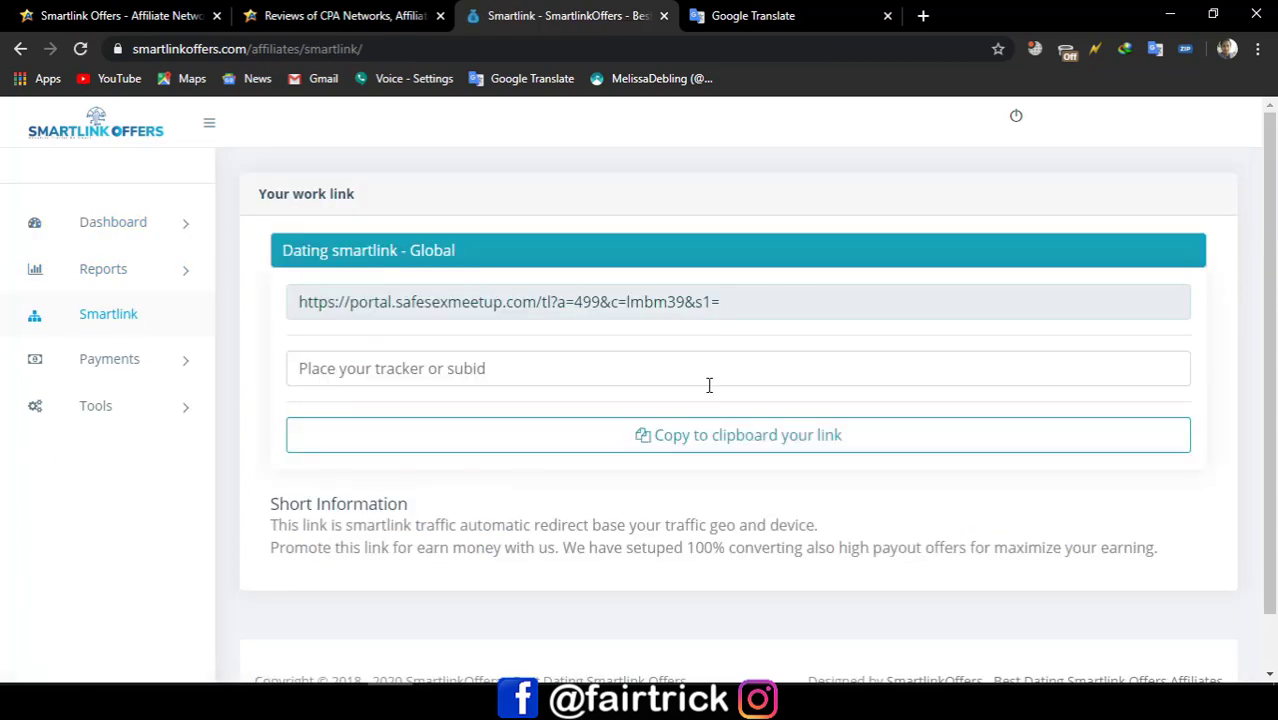
# Step: Append sub-ID 'shuva' to the work link, copy the finished link, and start a new tab
pyautogui.click(709, 377)
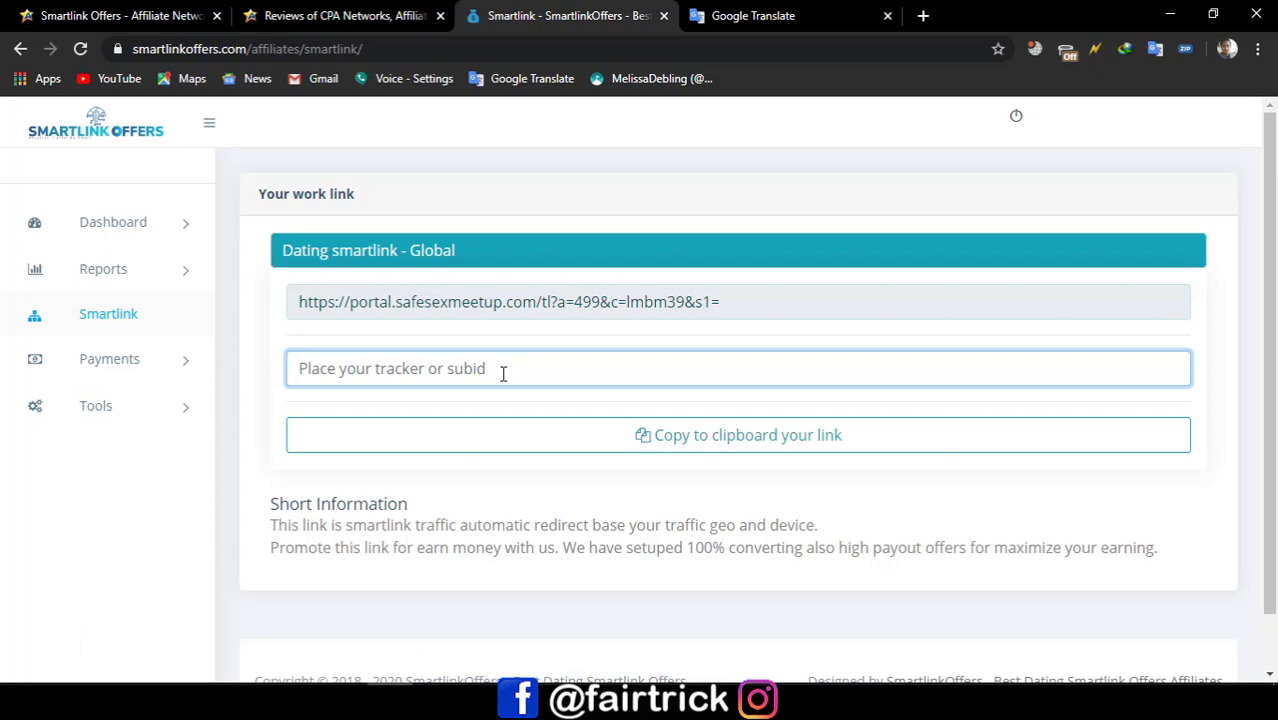
pyautogui.write('shuva')
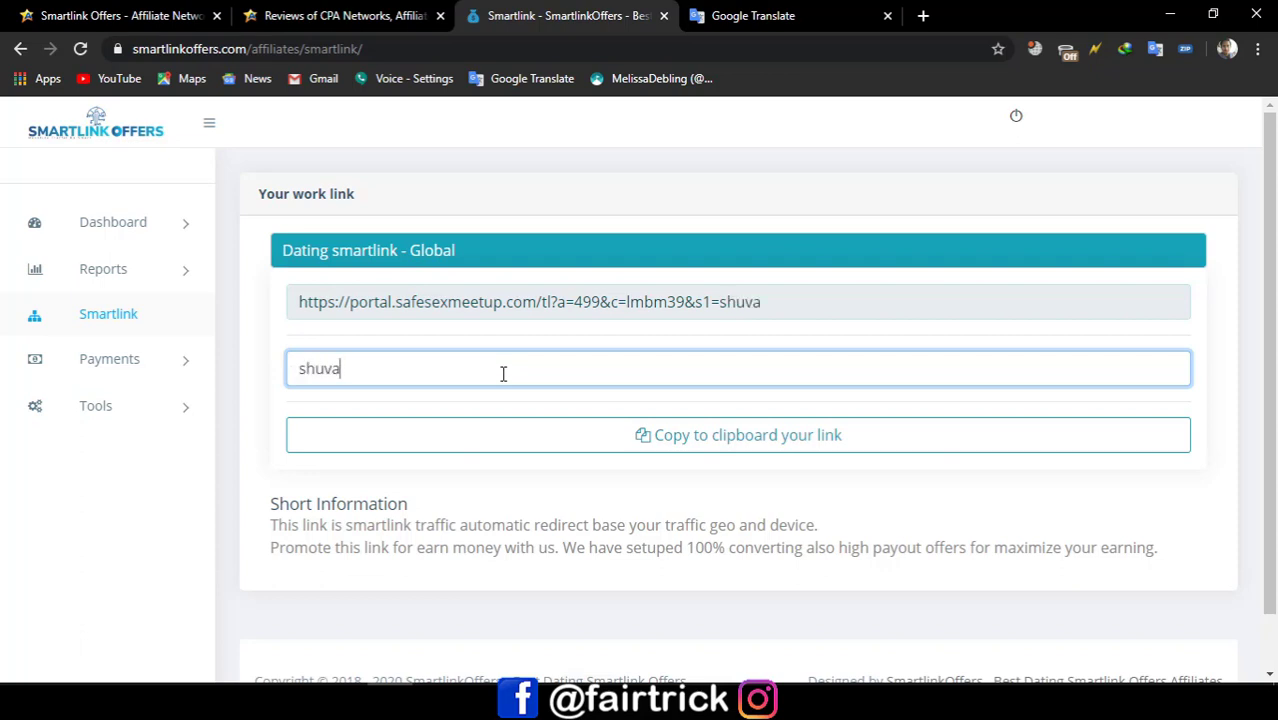
pyautogui.click(742, 455)
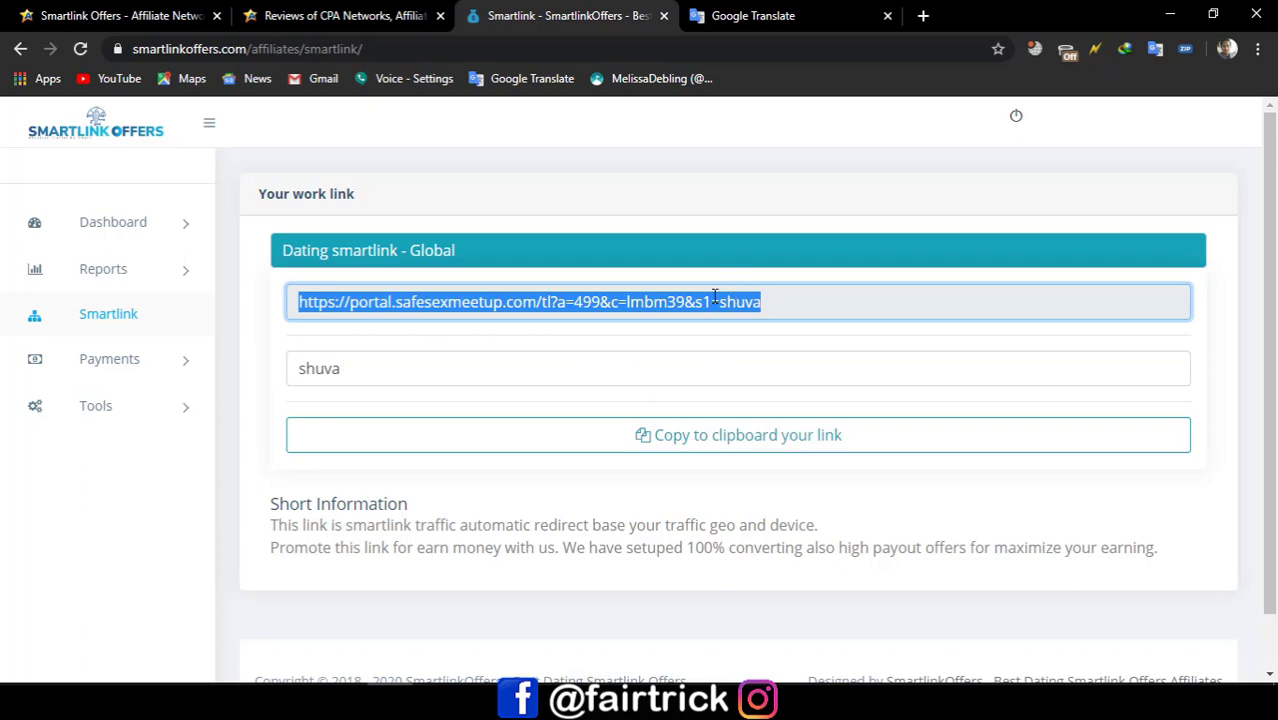
pyautogui.click(925, 15)
pyautogui.write('gg')
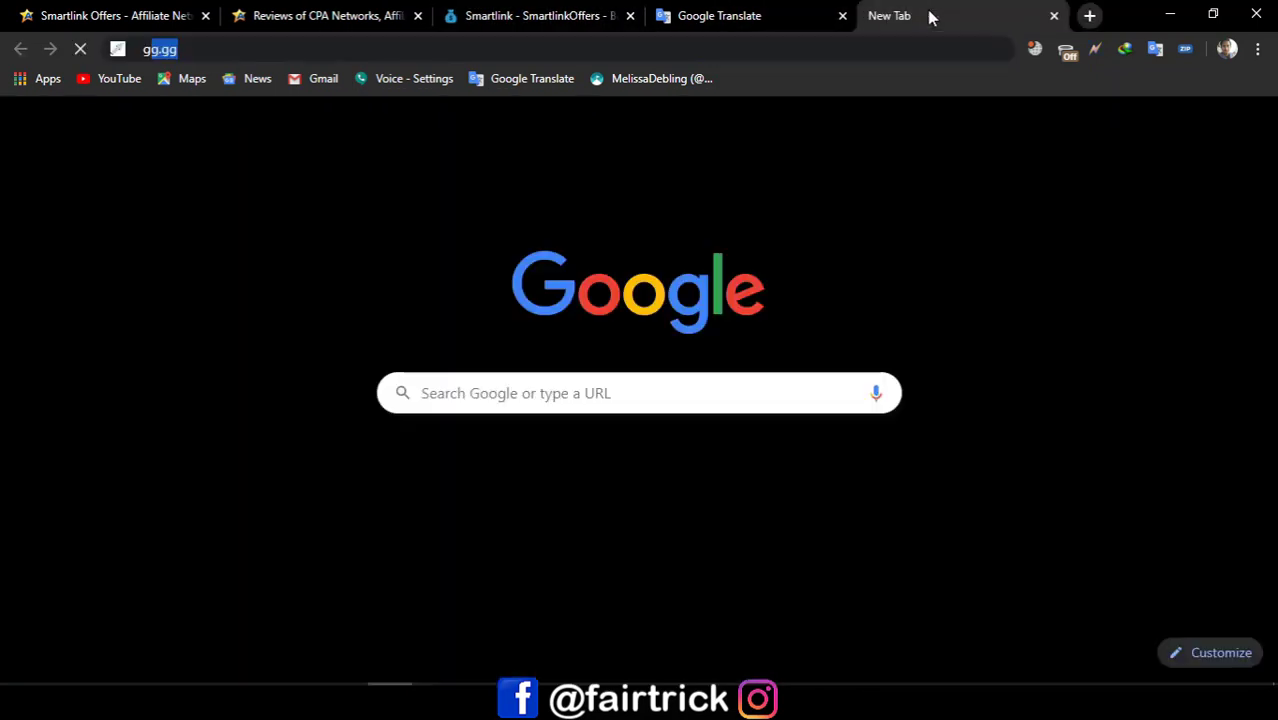
pyautogui.press('Return')
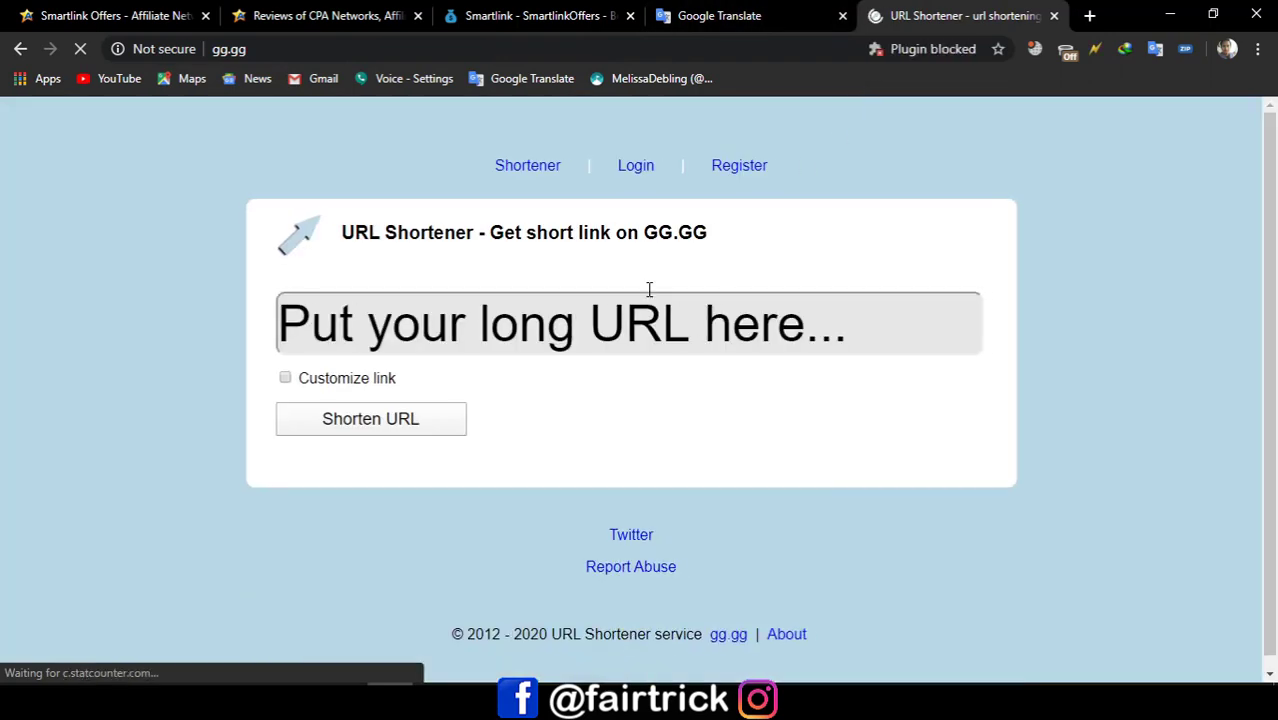
pyautogui.click(654, 319)
pyautogui.rightClick(654, 319)
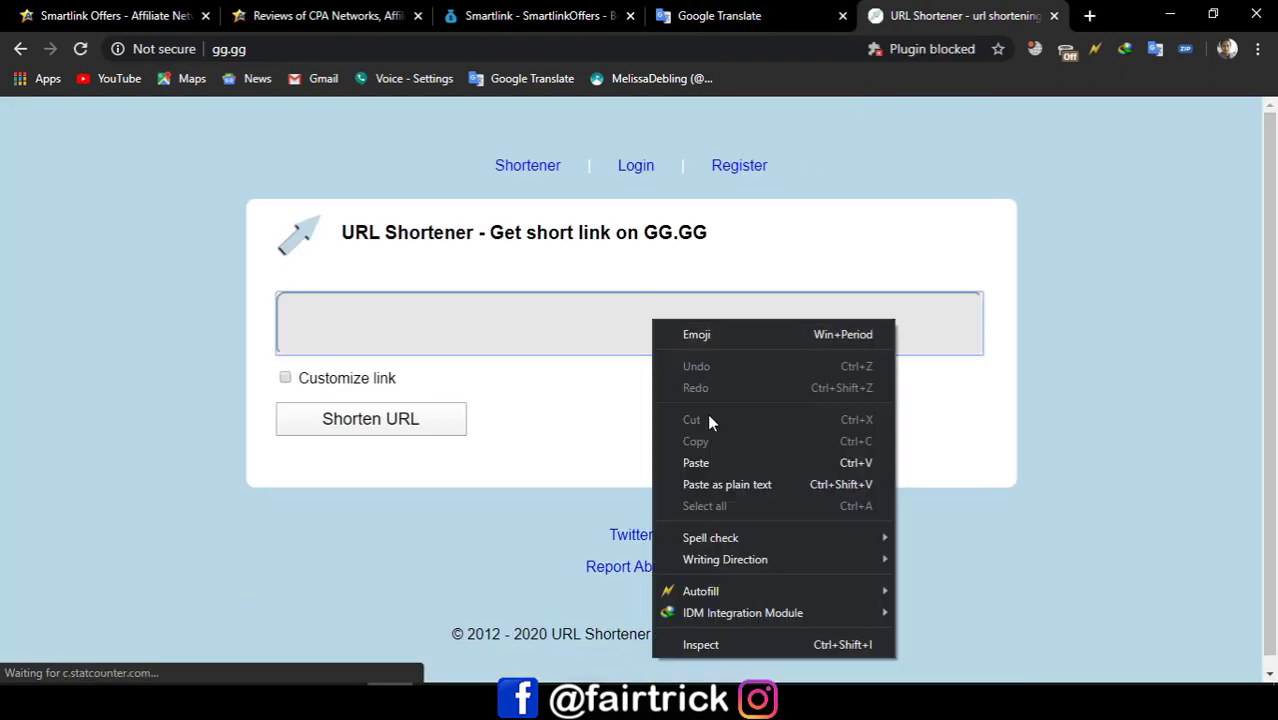
pyautogui.click(690, 460)
pyautogui.click(435, 420)
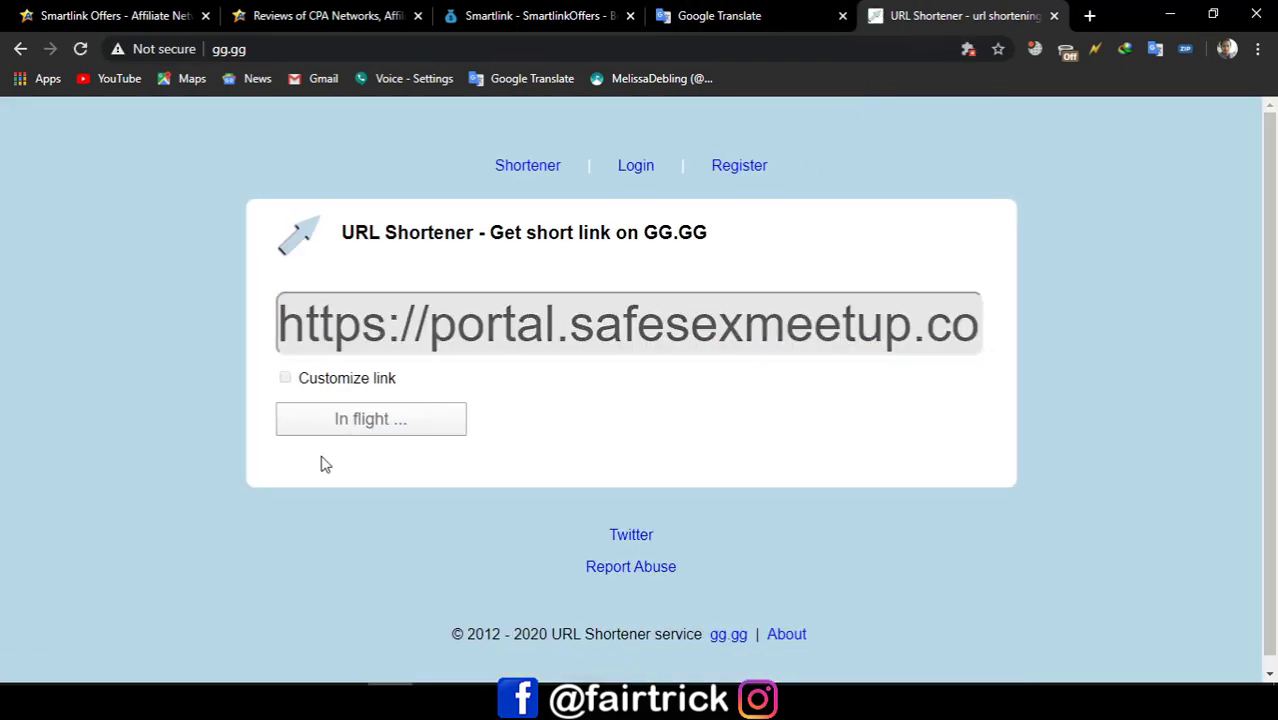
pyautogui.scroll(-2, 322, 460)
pyautogui.moveTo(566, 376); pyautogui.dragTo(278, 350)
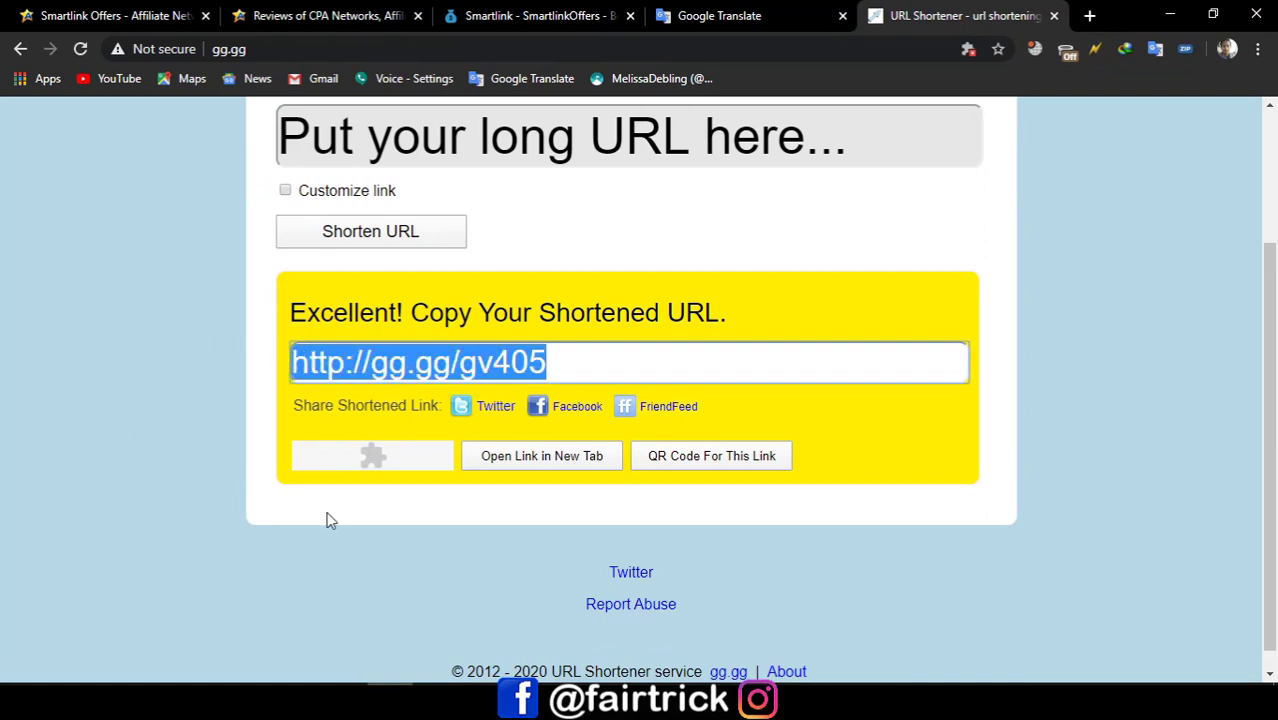
pyautogui.click(449, 12)
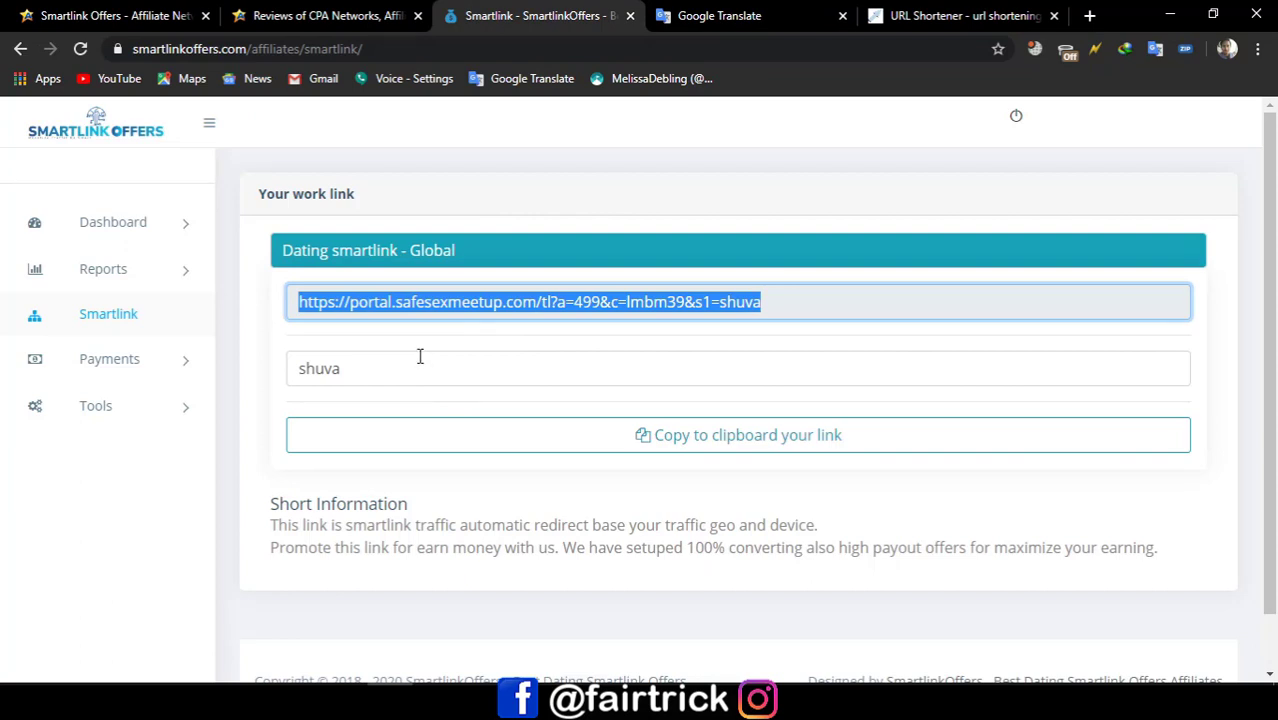
# Step: Replace the work link's sub-ID with 'milon' and view the empty Payments History page
pyautogui.moveTo(394, 379); pyautogui.dragTo(277, 374)
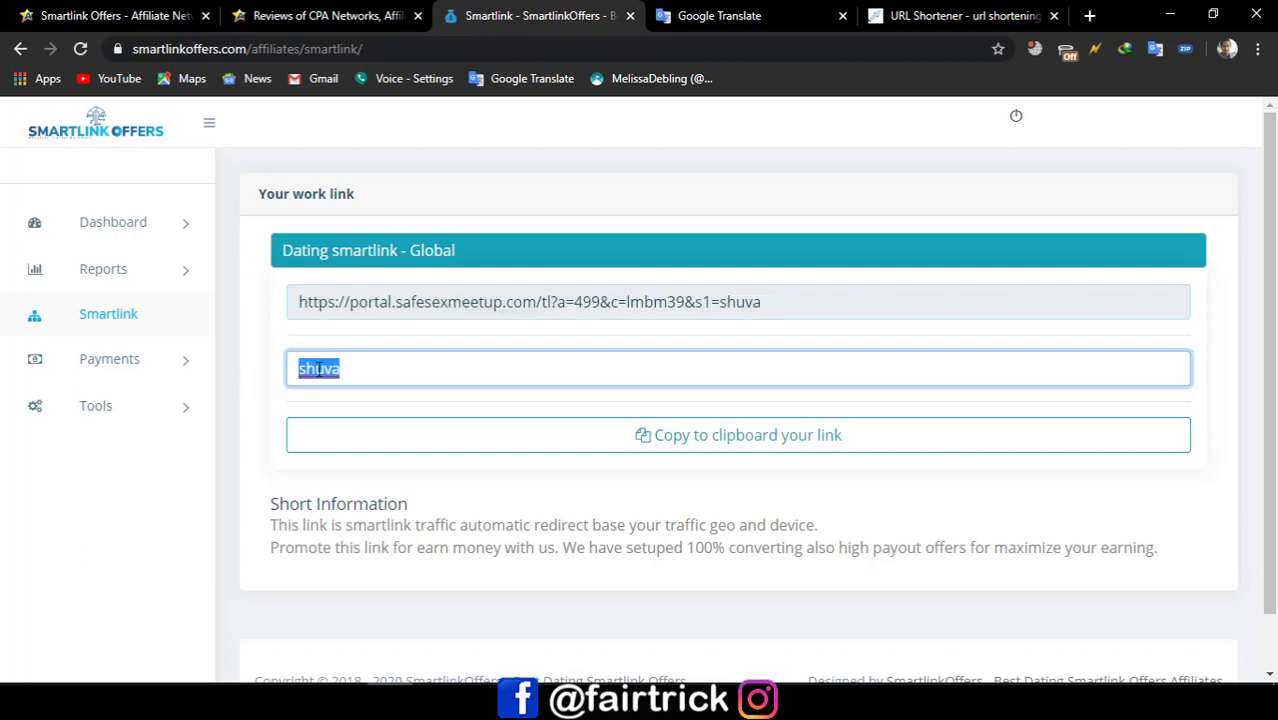
pyautogui.write('milon')
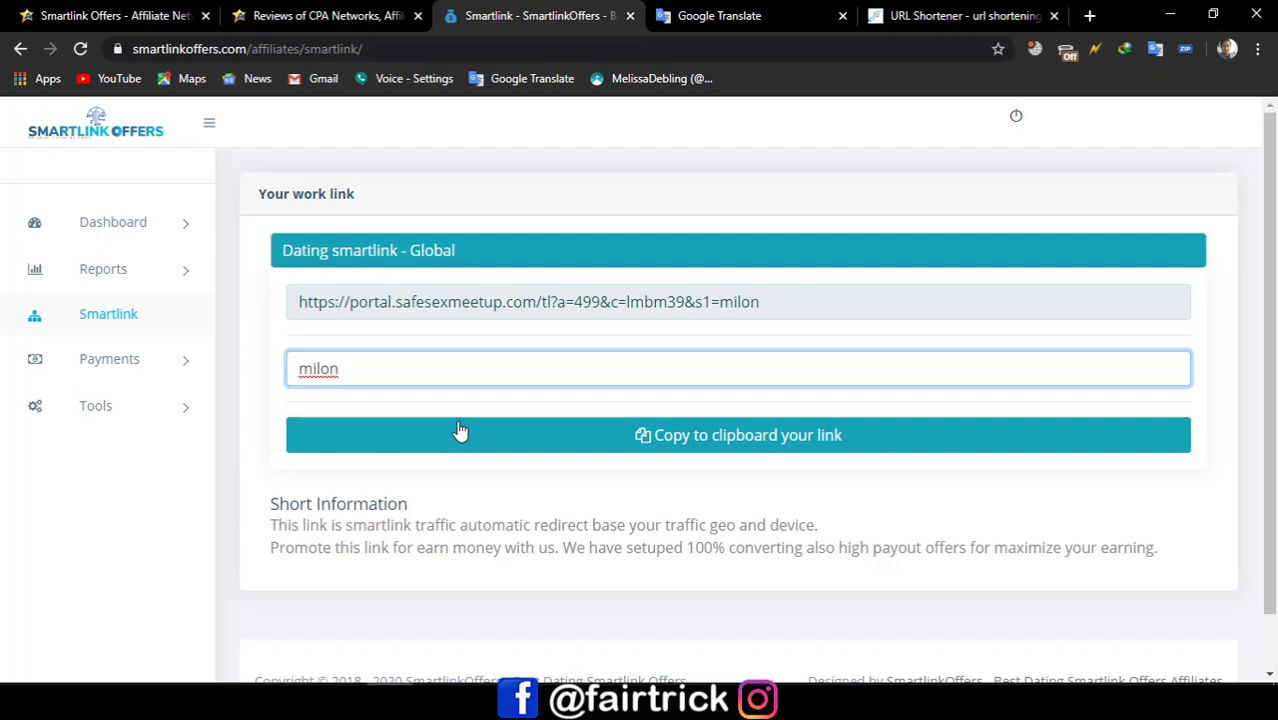
pyautogui.click(139, 372)
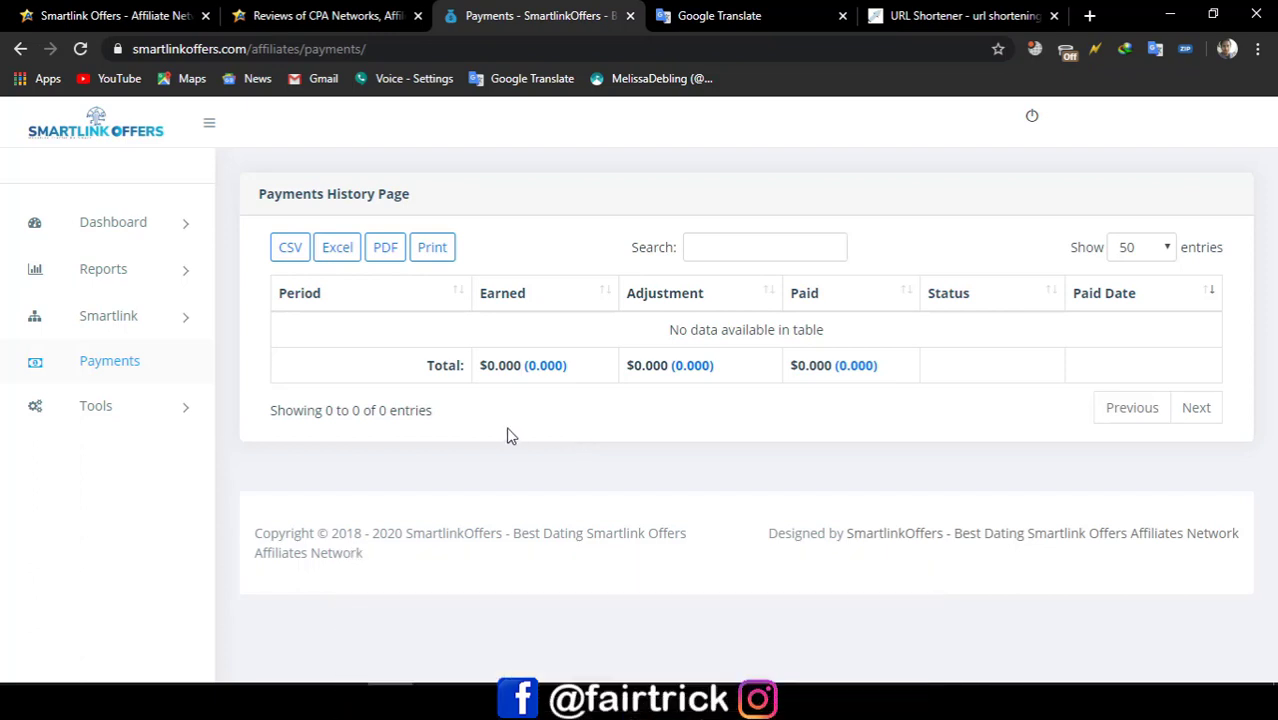
# Step: Check the Global Postback Setup and the zero-activity dashboard, then log out
pyautogui.click(107, 414)
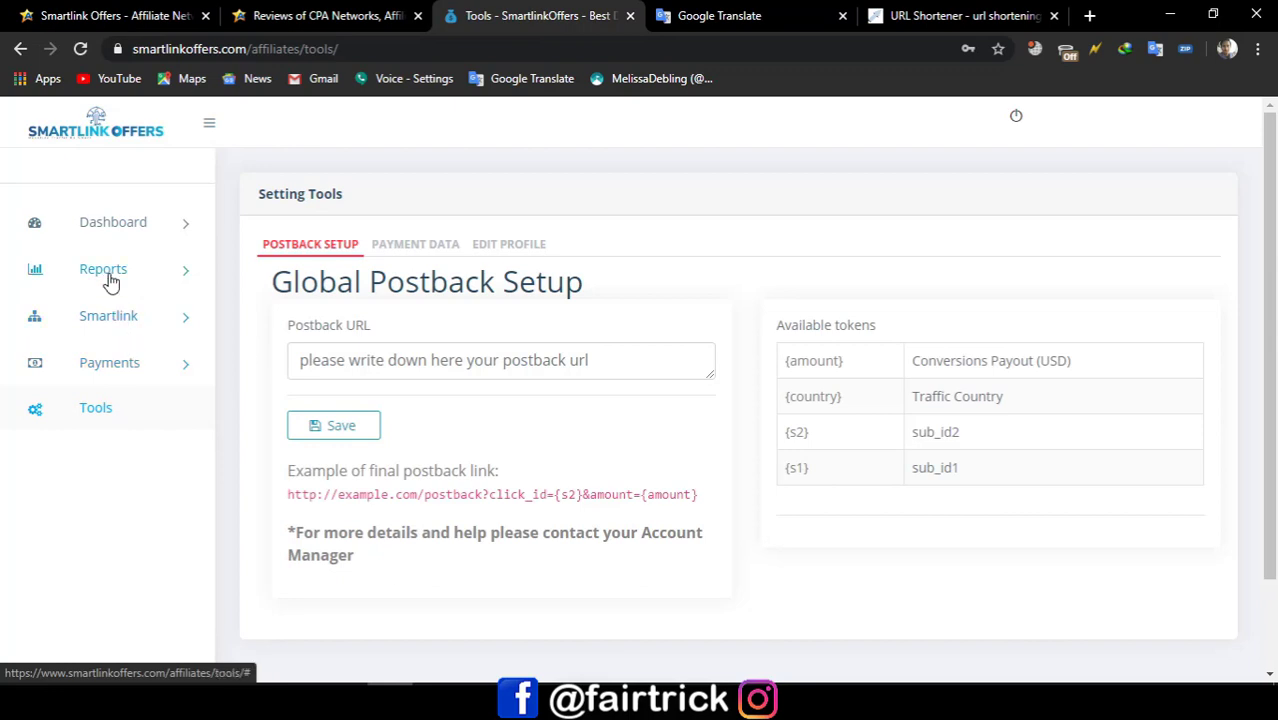
pyautogui.click(110, 278)
pyautogui.click(134, 224)
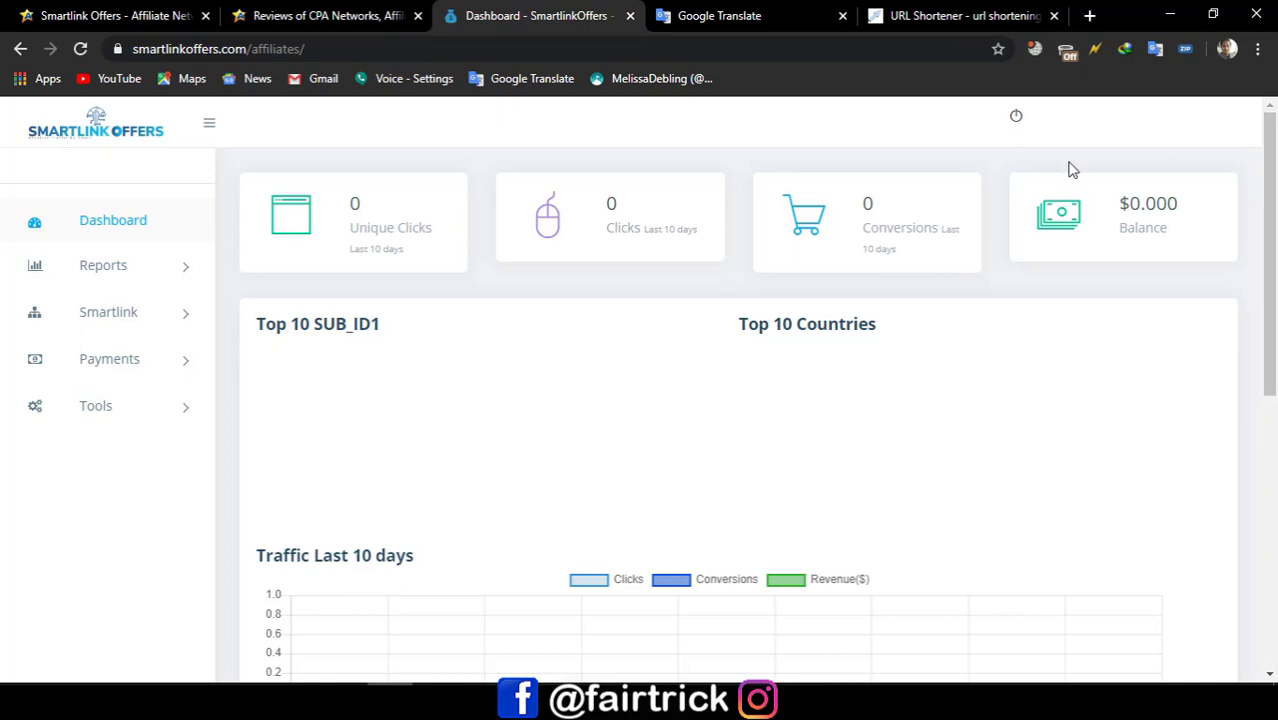
pyautogui.click(1017, 117)
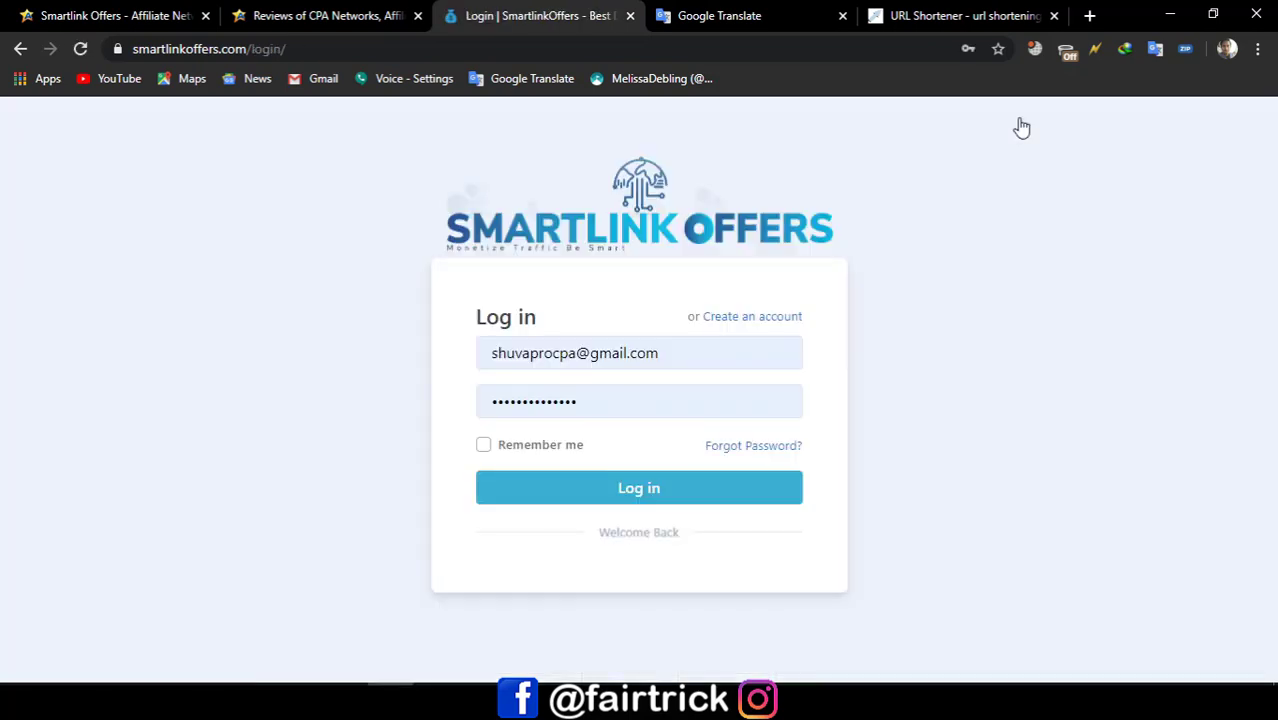